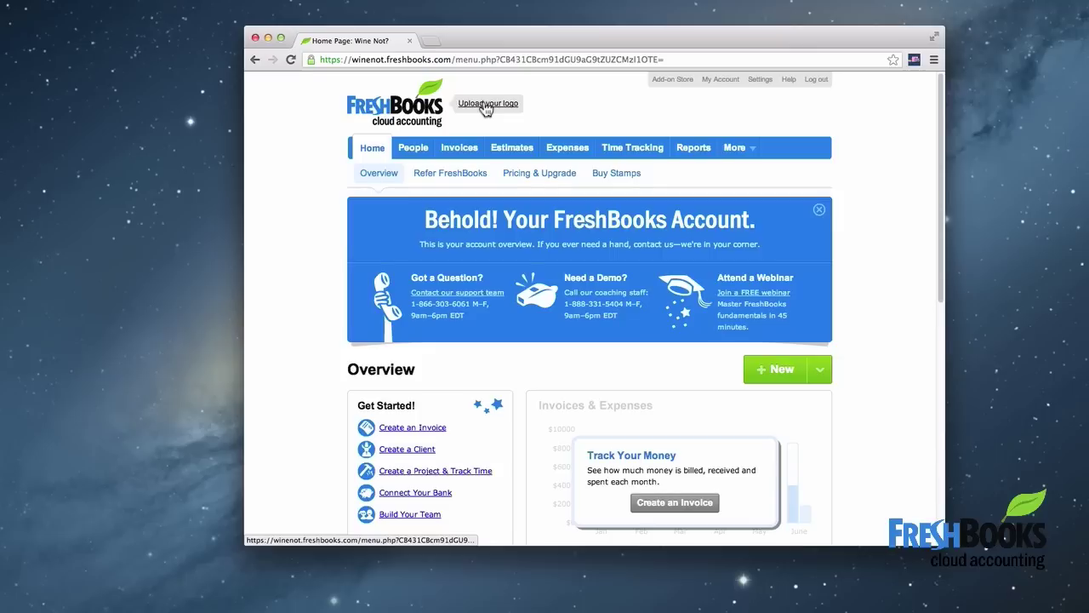
Upload the WineNot_Logo image from the Desktop as the company logo.
{"action": "left_click", "coordinate": [481, 105]}
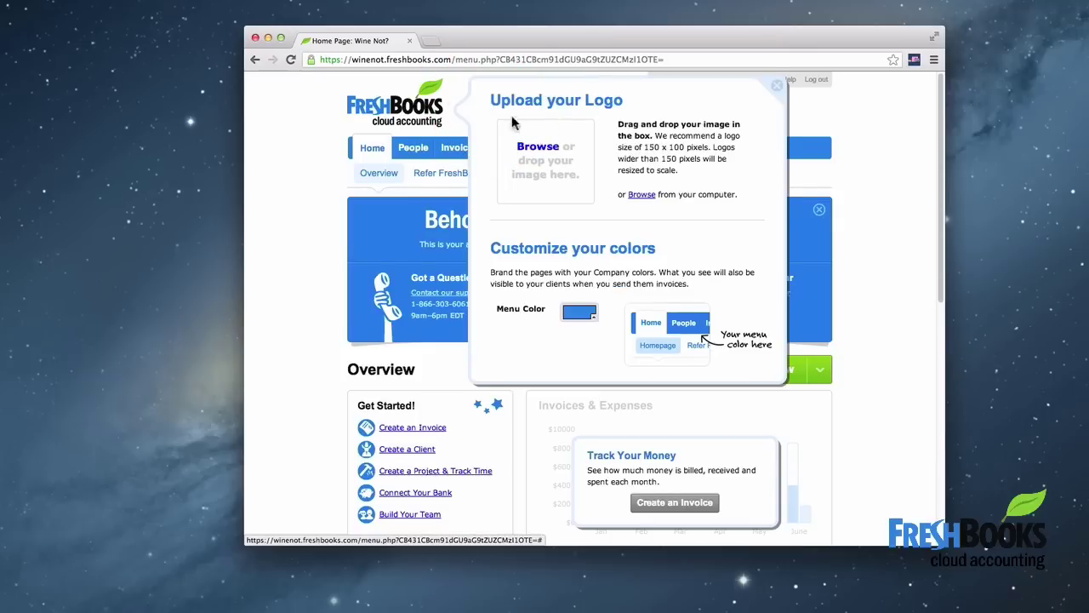
{"action": "double_click", "coordinate": [642, 197]}
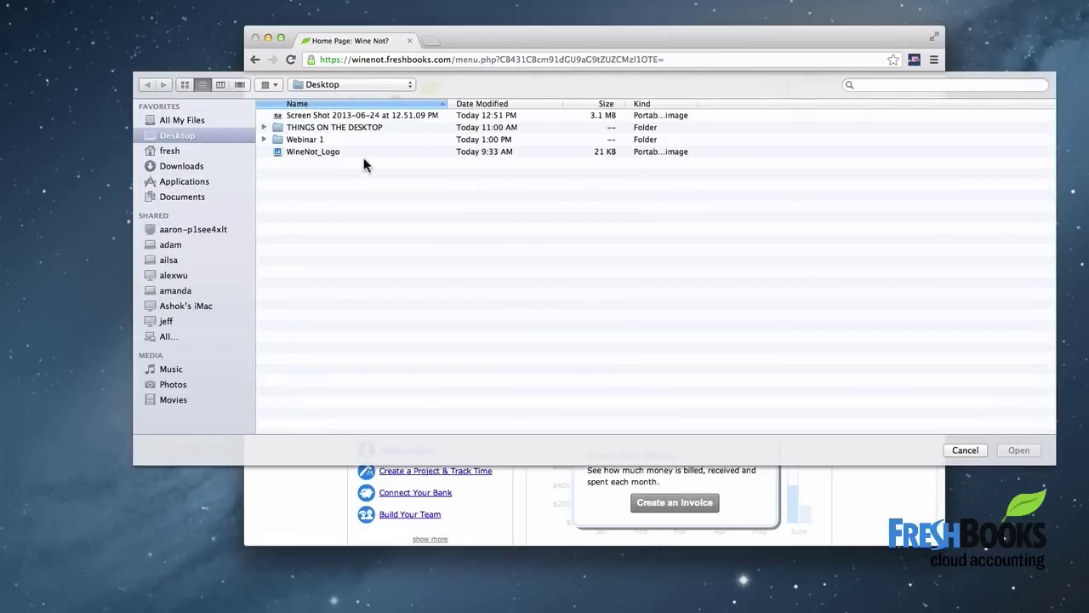
{"action": "left_click", "coordinate": [372, 151]}
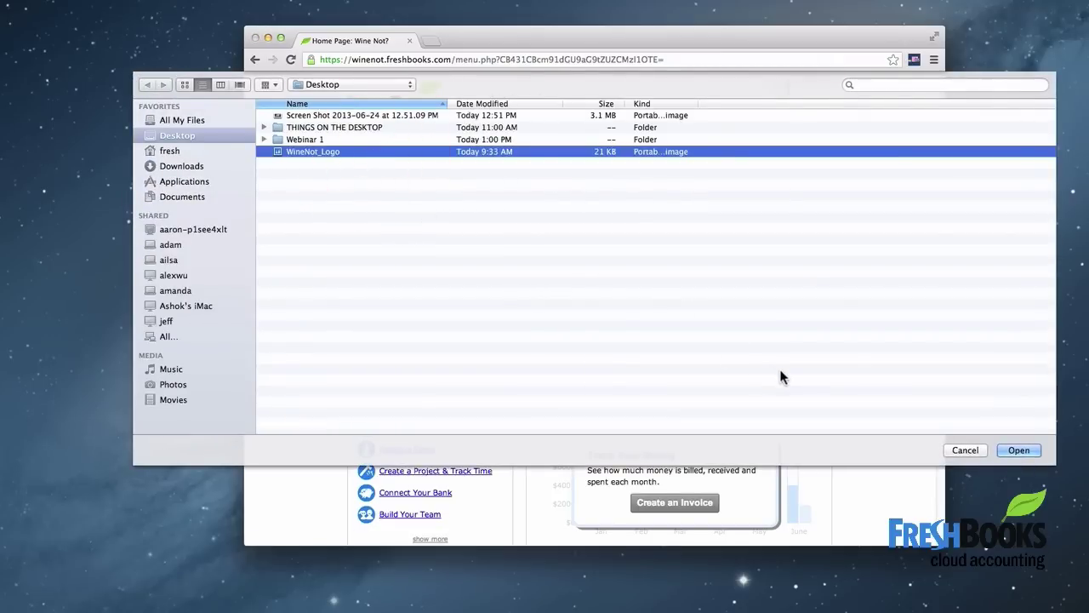
{"action": "left_click", "coordinate": [1036, 449]}
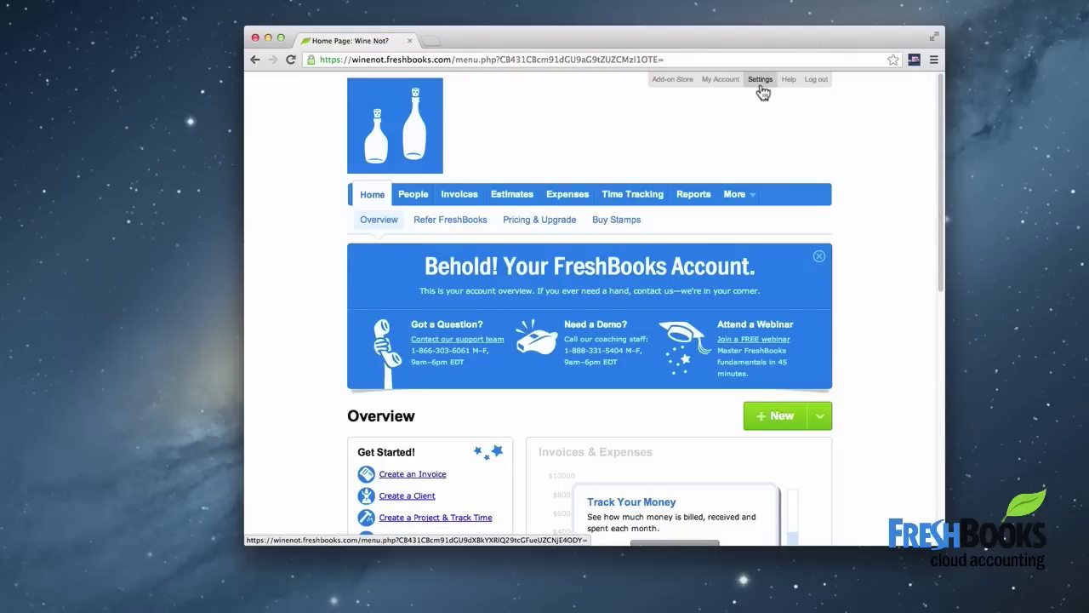
Enable Reports among the staff tabs in the account's tab and permission settings, and save the permissions.
{"action": "left_click", "coordinate": [760, 87]}
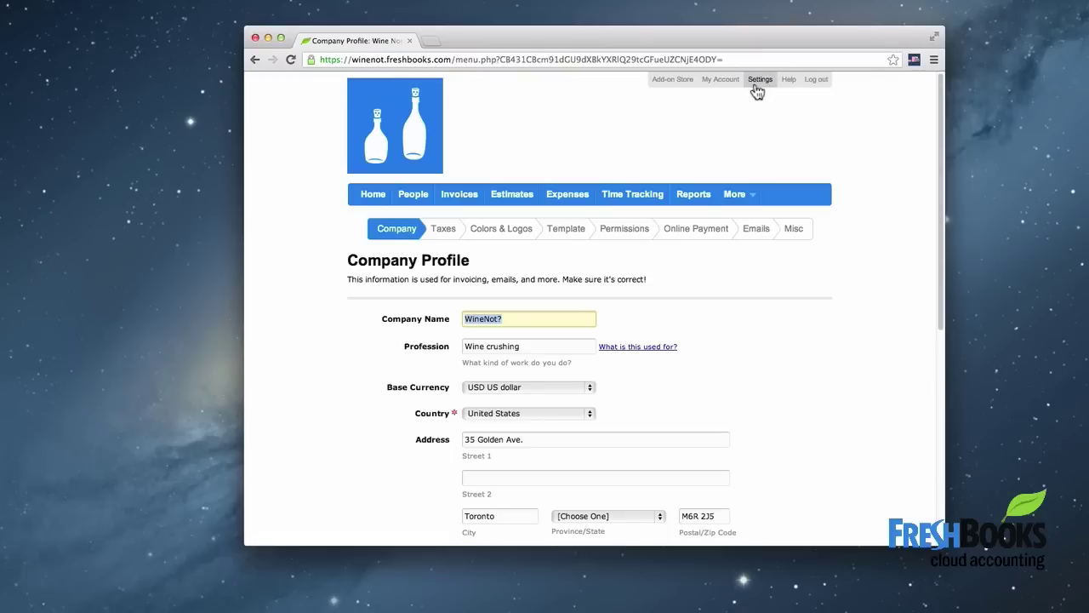
{"action": "left_click", "coordinate": [623, 231]}
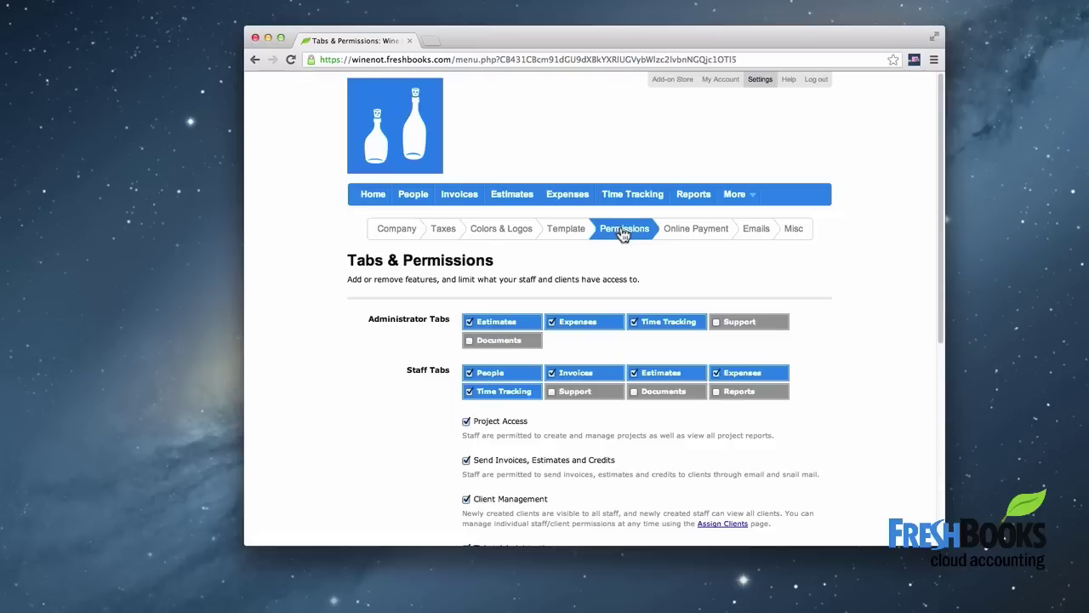
{"action": "scroll", "coordinate": [860, 282], "scroll_direction": "down", "scroll_amount": 5}
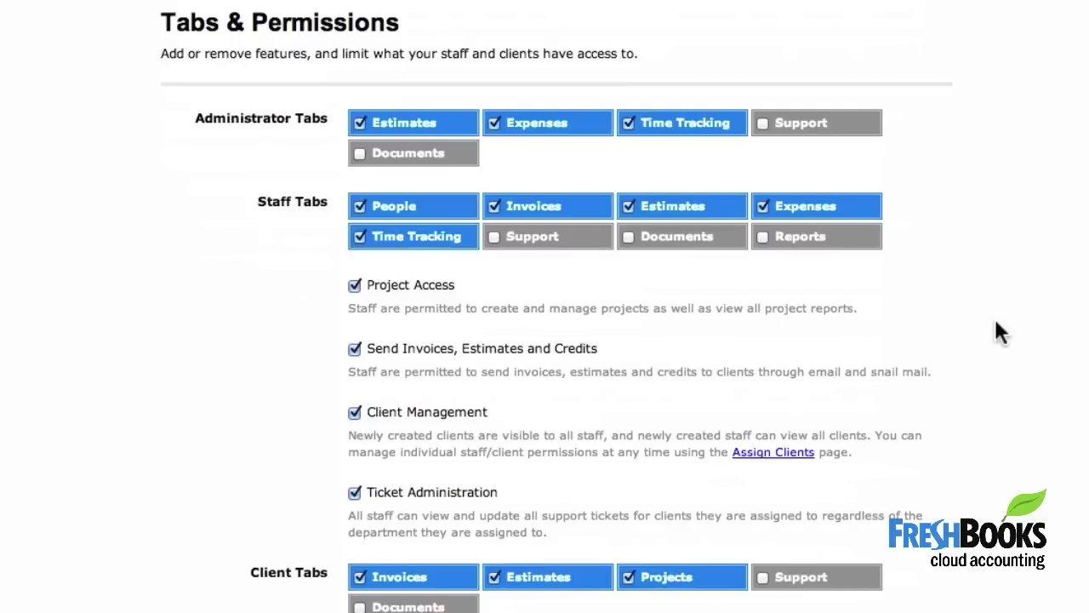
{"action": "left_click", "coordinate": [815, 245]}
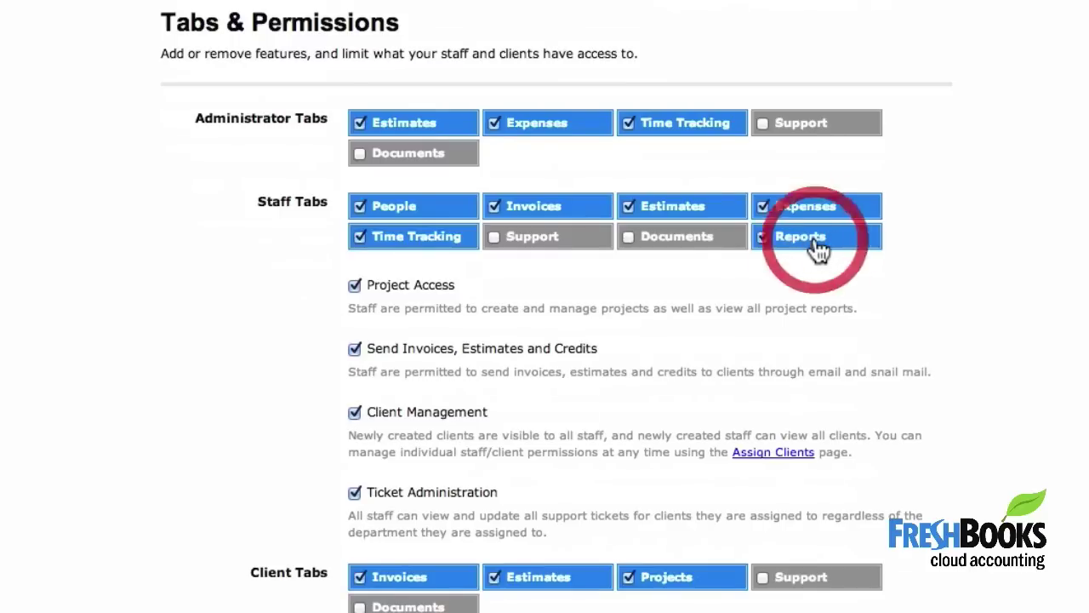
{"action": "scroll", "coordinate": [957, 366], "scroll_direction": "down", "scroll_amount": 5}
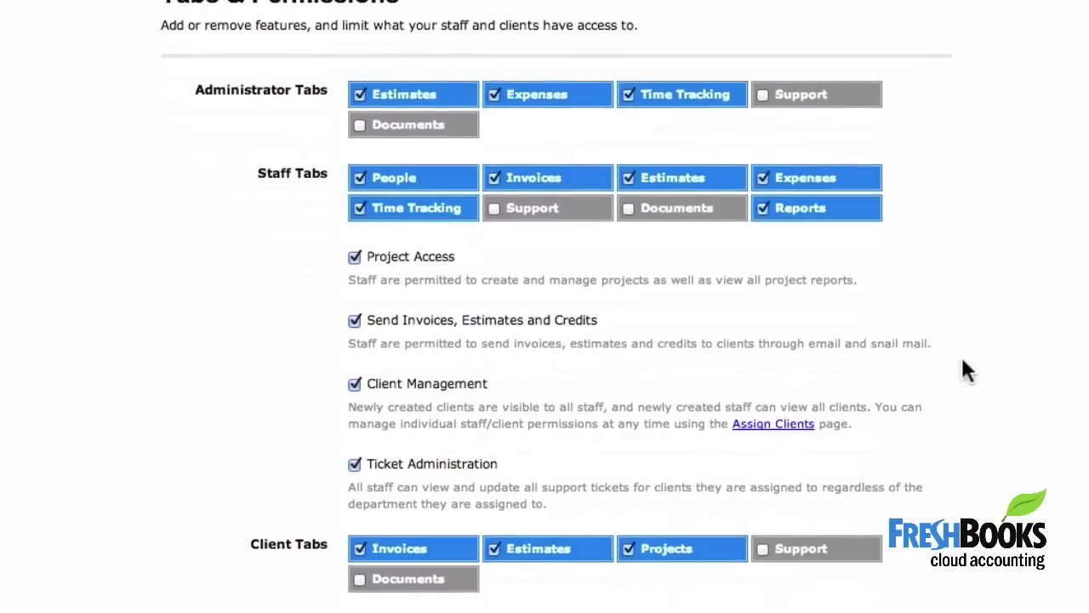
{"action": "scroll", "coordinate": [961, 312], "scroll_direction": "down", "scroll_amount": 3}
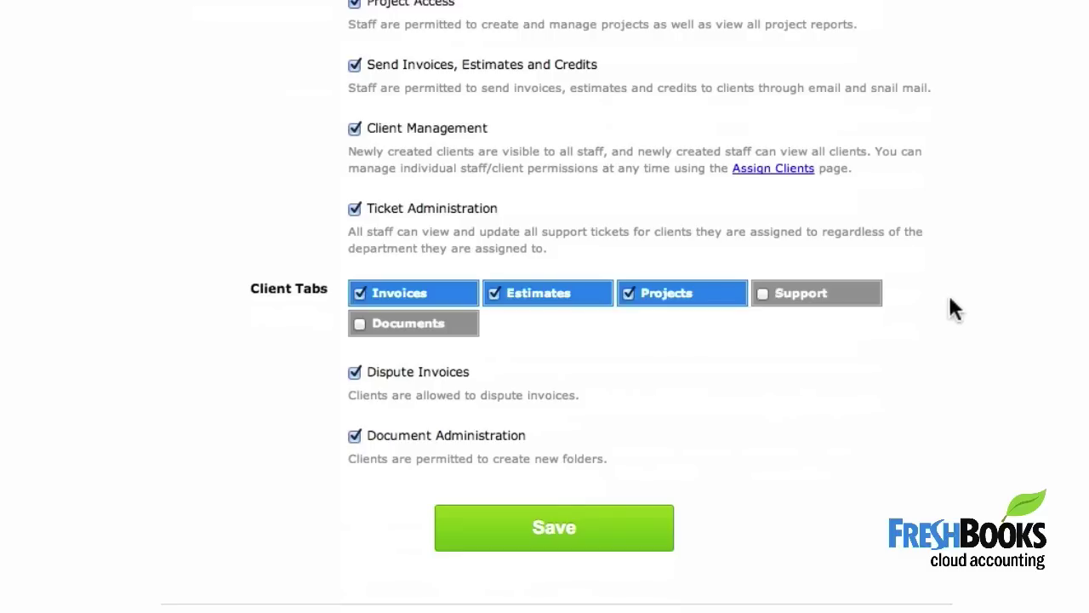
{"action": "left_click", "coordinate": [557, 529]}
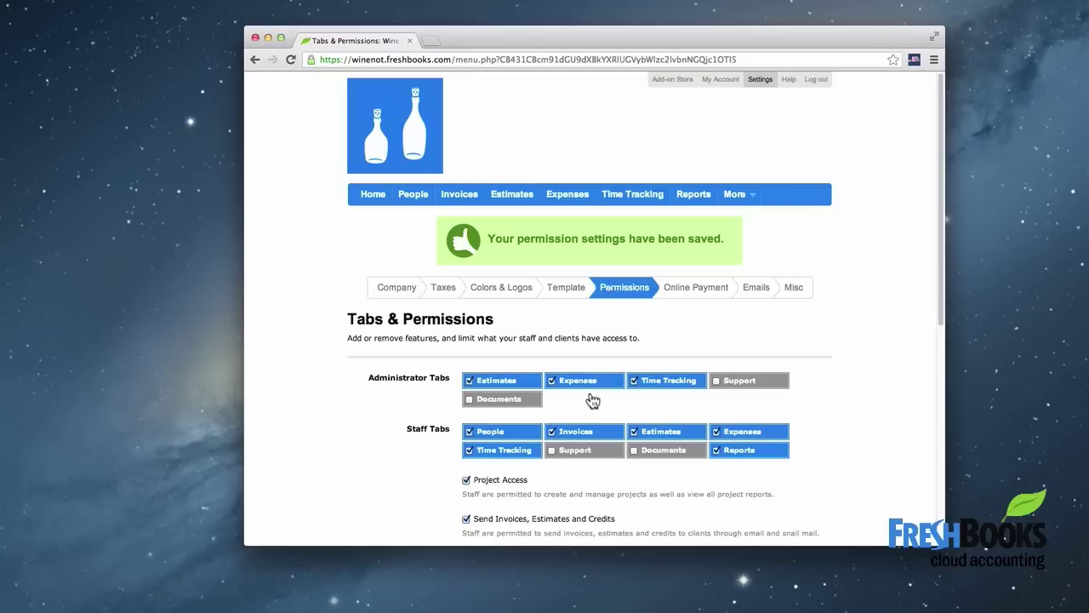
Review the online payment settings, including PayPal Payflow Pro, the other payment gateways and the accepted credit cards.
{"action": "left_click", "coordinate": [688, 291]}
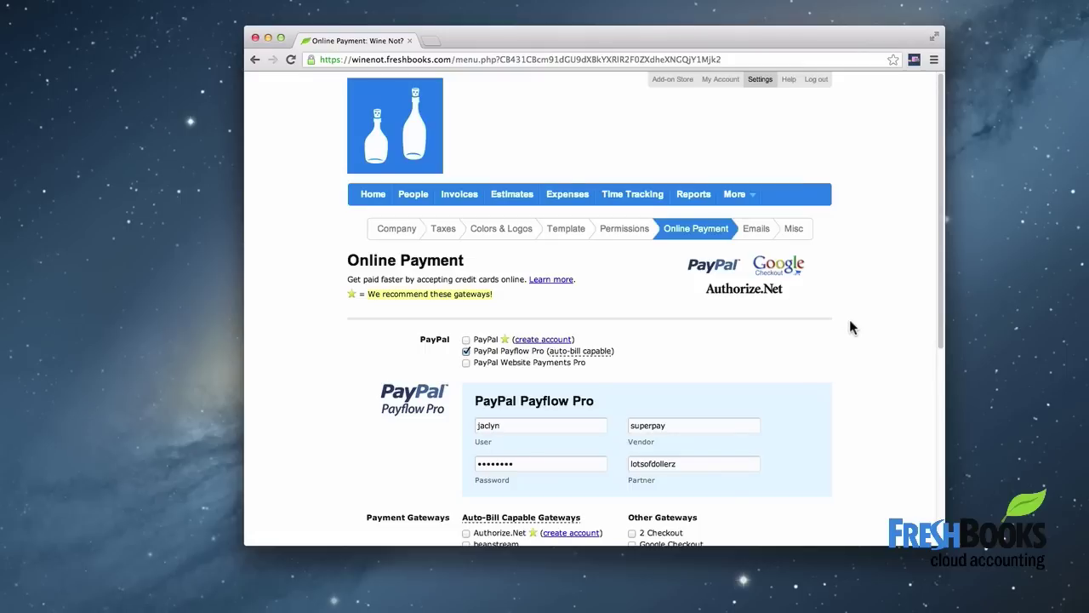
{"action": "scroll", "coordinate": [854, 330], "scroll_direction": "down", "scroll_amount": 5}
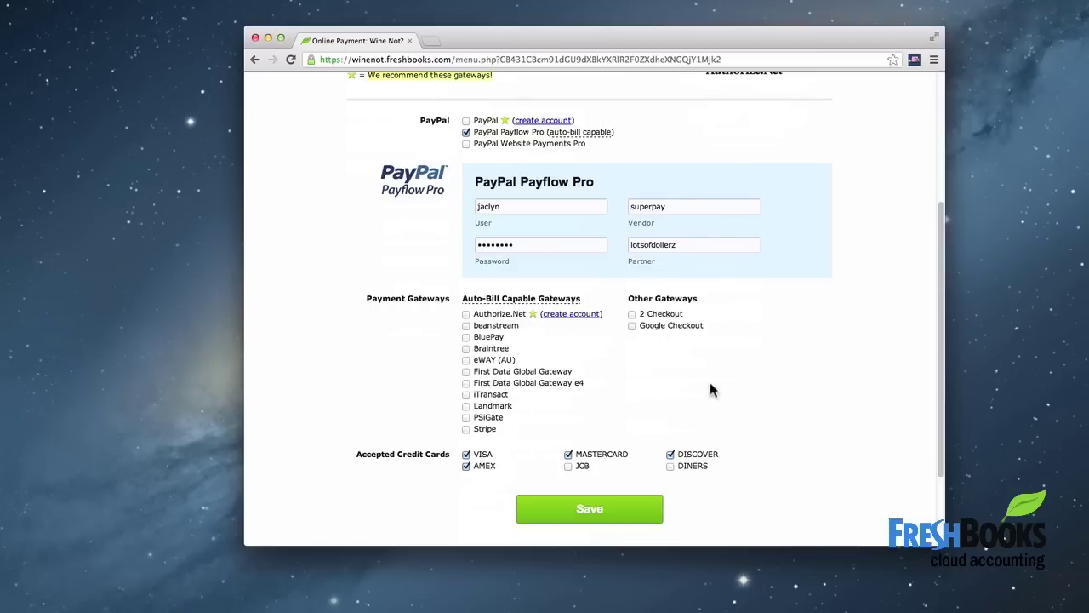
{"action": "left_click", "coordinate": [588, 514]}
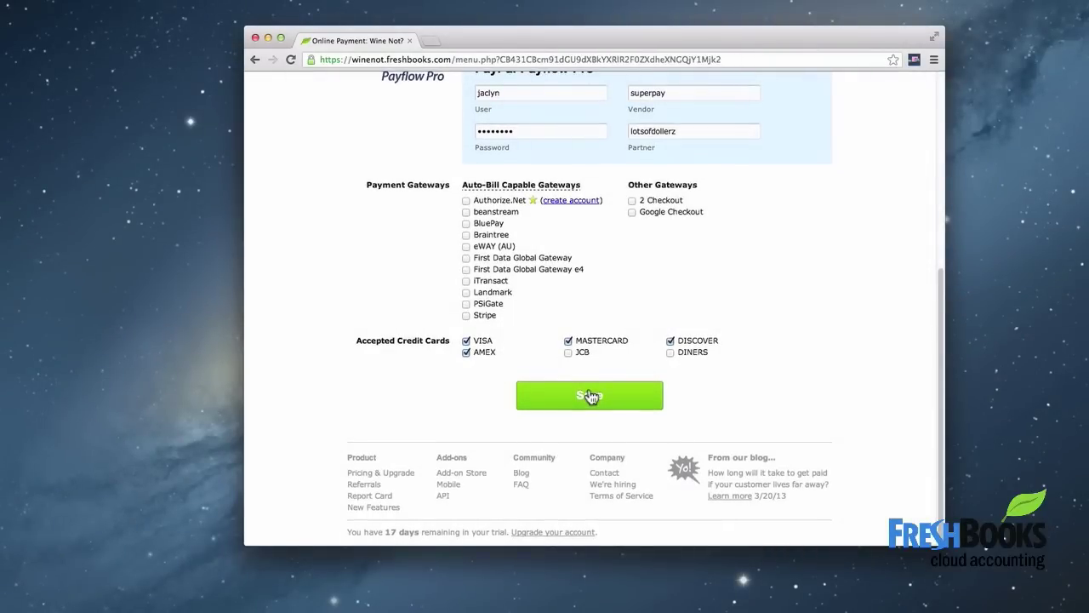
{"action": "scroll", "coordinate": [591, 397], "scroll_direction": "up", "scroll_amount": 6}
{"action": "scroll", "coordinate": [591, 397], "scroll_direction": "up", "scroll_amount": 1}
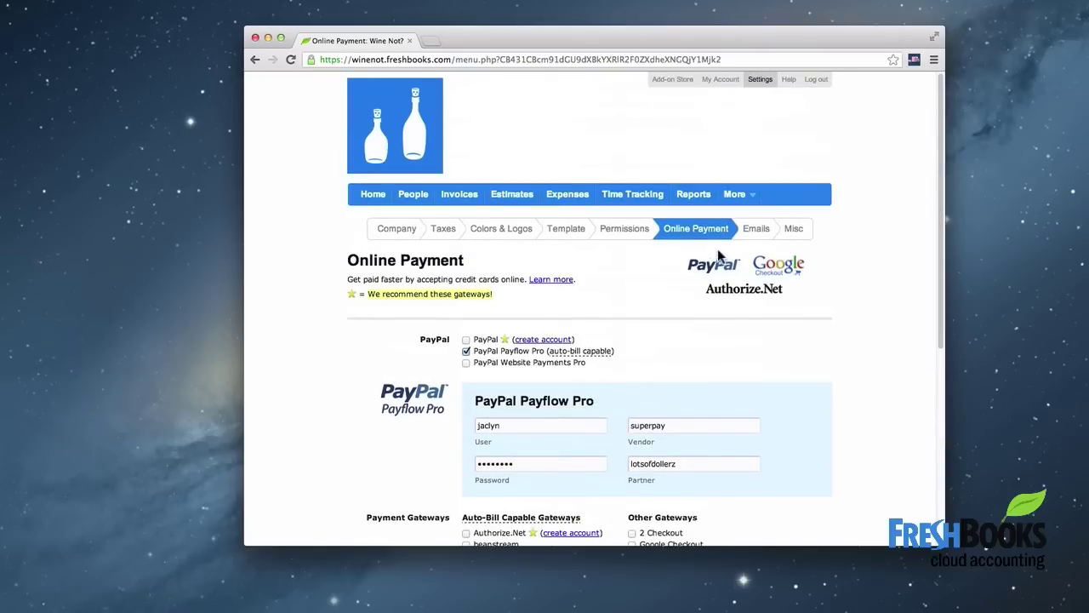
Go through the timing and email text of all three late payment reminders, save them and close the reminder settings.
{"action": "left_click", "coordinate": [757, 231]}
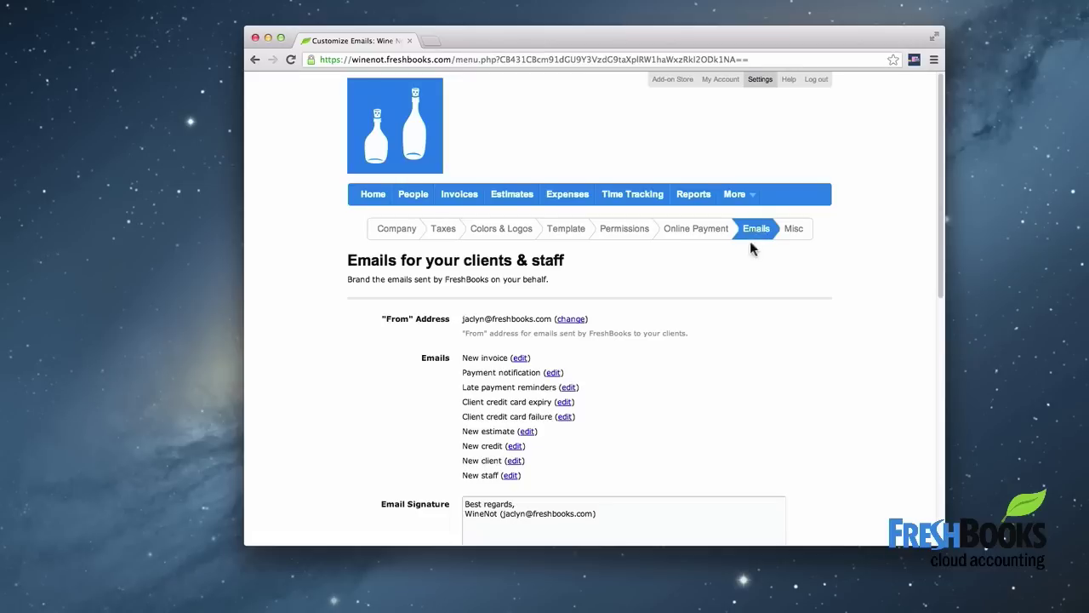
{"action": "left_click", "coordinate": [568, 387]}
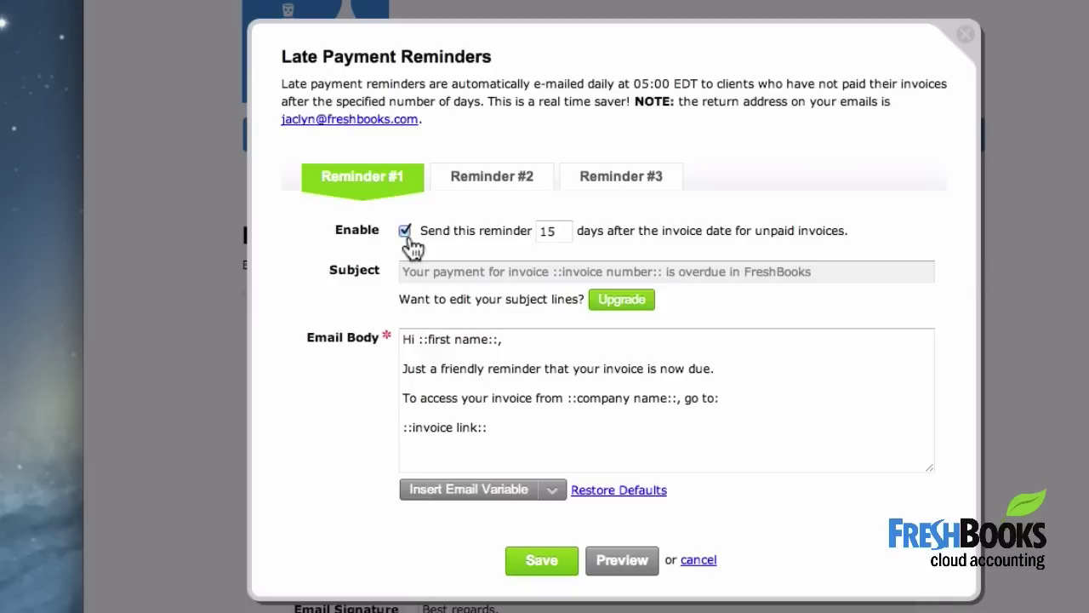
{"action": "left_click", "coordinate": [563, 233]}
{"action": "left_click", "coordinate": [844, 398]}
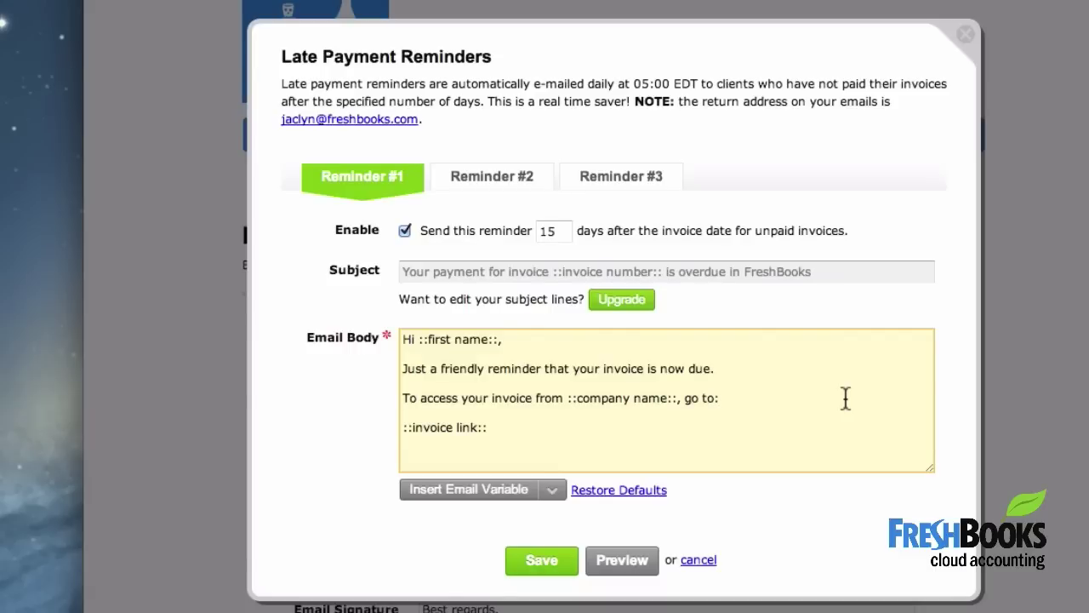
{"action": "left_click", "coordinate": [511, 185]}
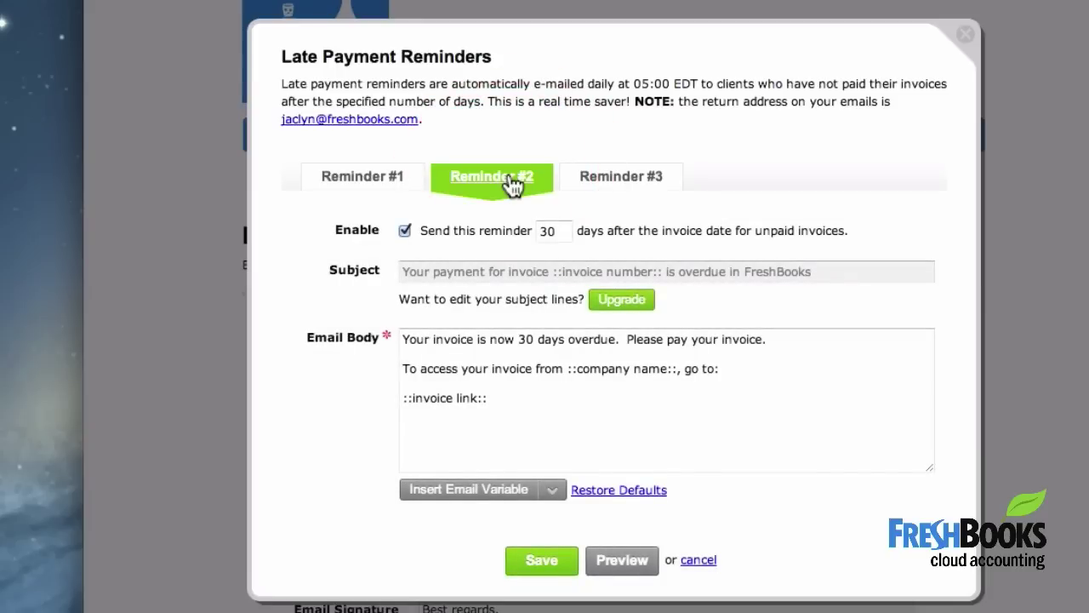
{"action": "left_click", "coordinate": [612, 176]}
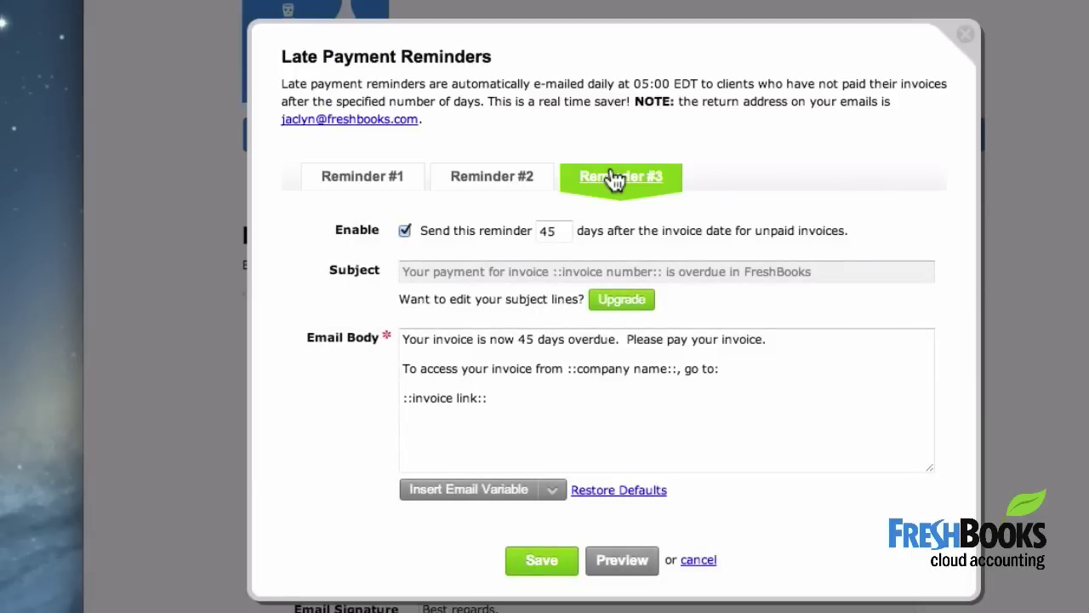
{"action": "left_click", "coordinate": [539, 564]}
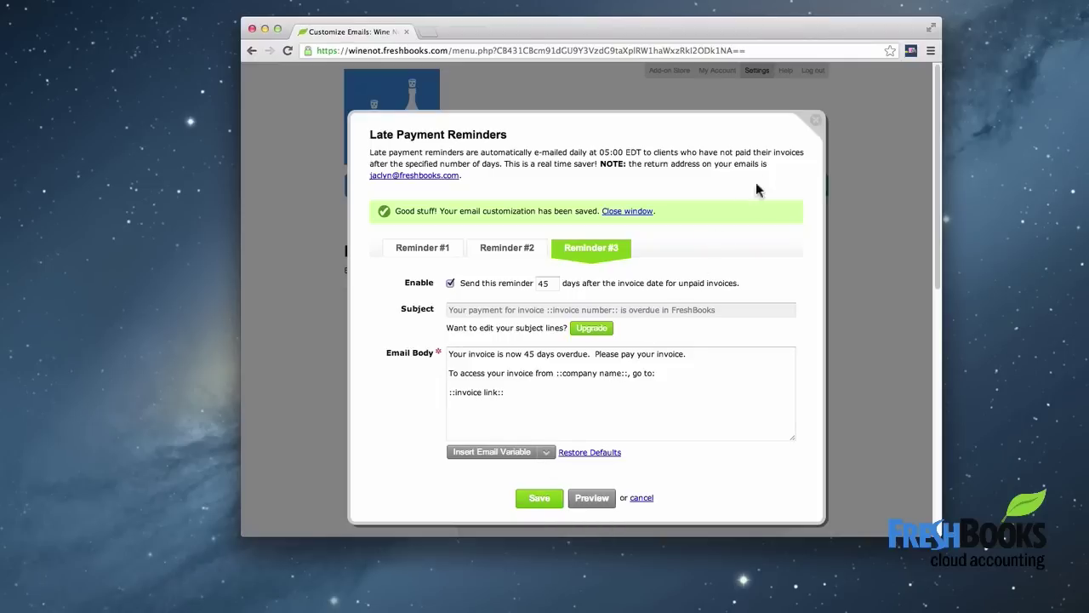
{"action": "left_click", "coordinate": [815, 126]}
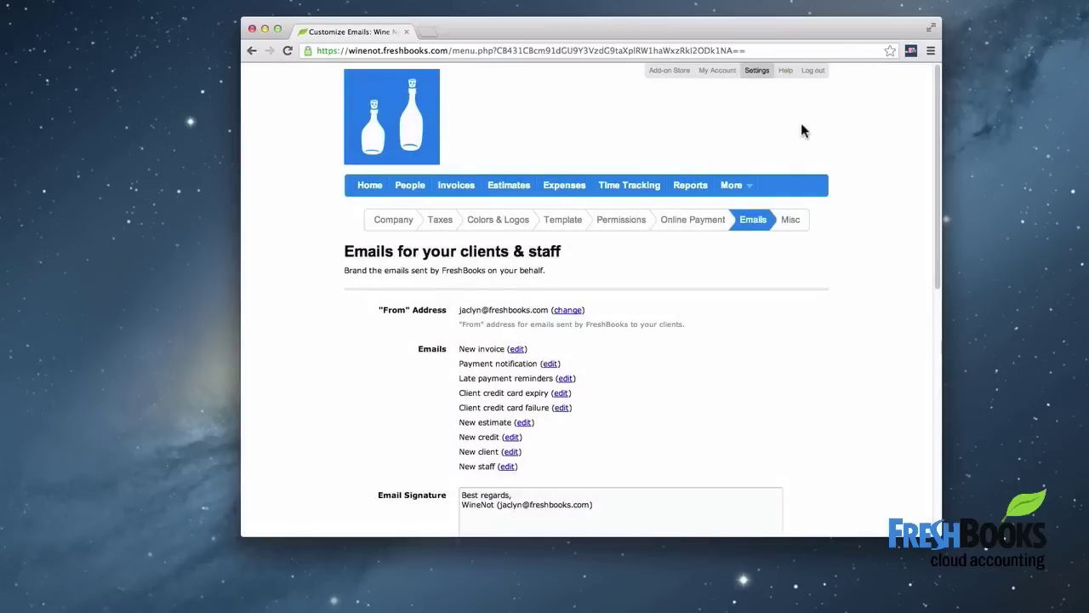
Open the listed client's record for editing, check its contact, address and internal notes fields, and save the client.
{"action": "left_click", "coordinate": [410, 187]}
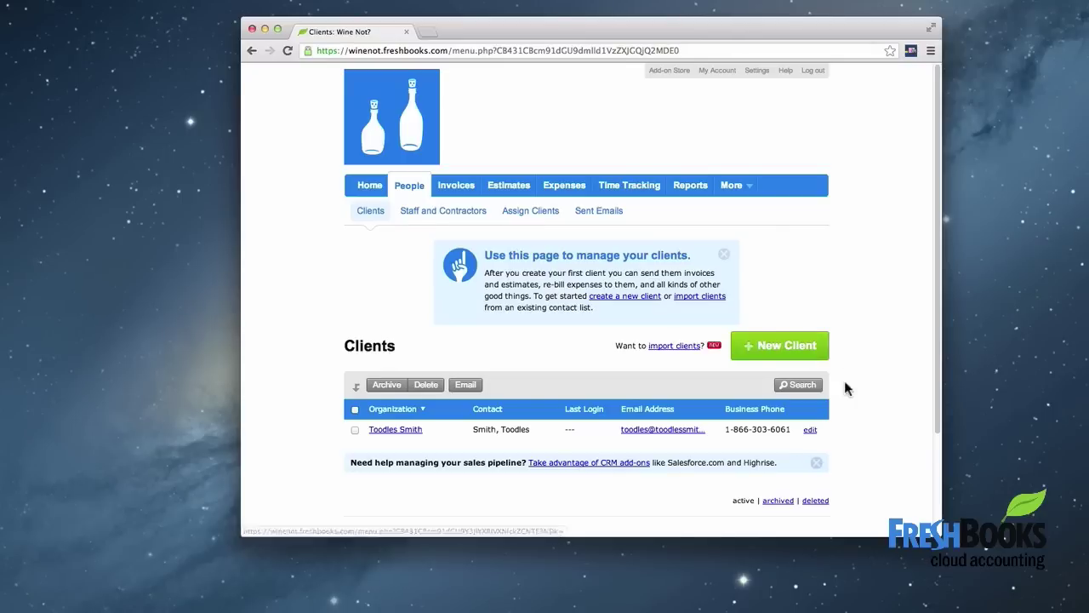
{"action": "left_click", "coordinate": [811, 433]}
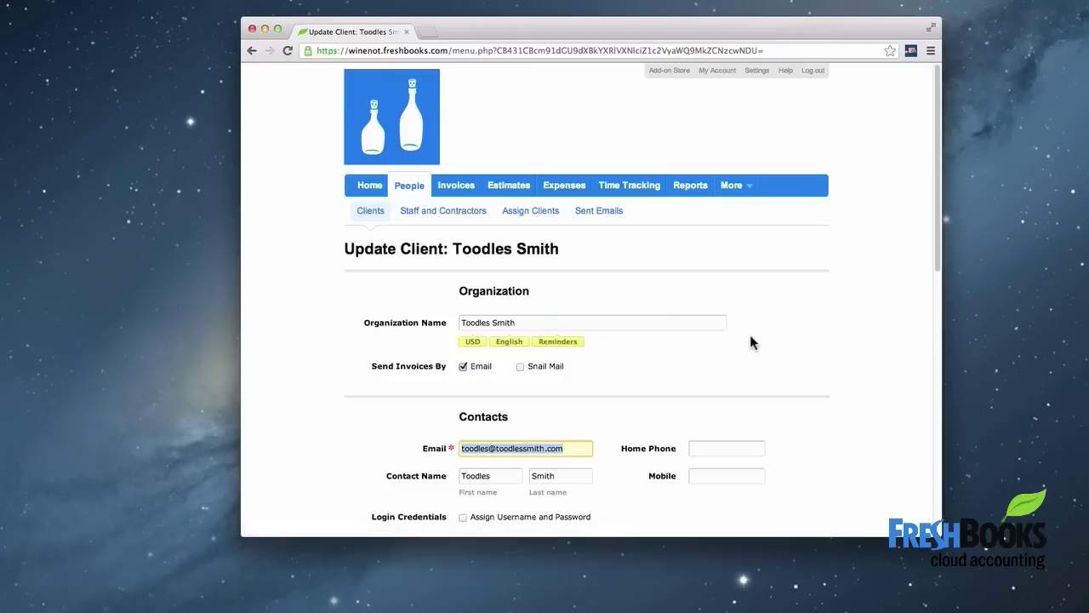
{"action": "scroll", "coordinate": [751, 337], "scroll_direction": "down", "scroll_amount": 5}
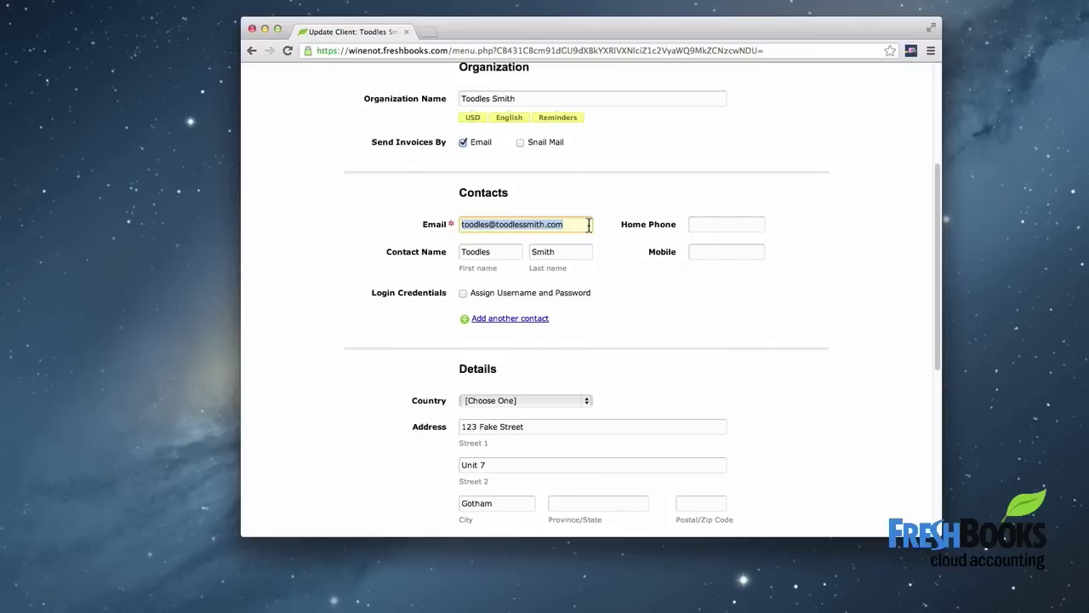
{"action": "scroll", "coordinate": [720, 338], "scroll_direction": "down", "scroll_amount": 2}
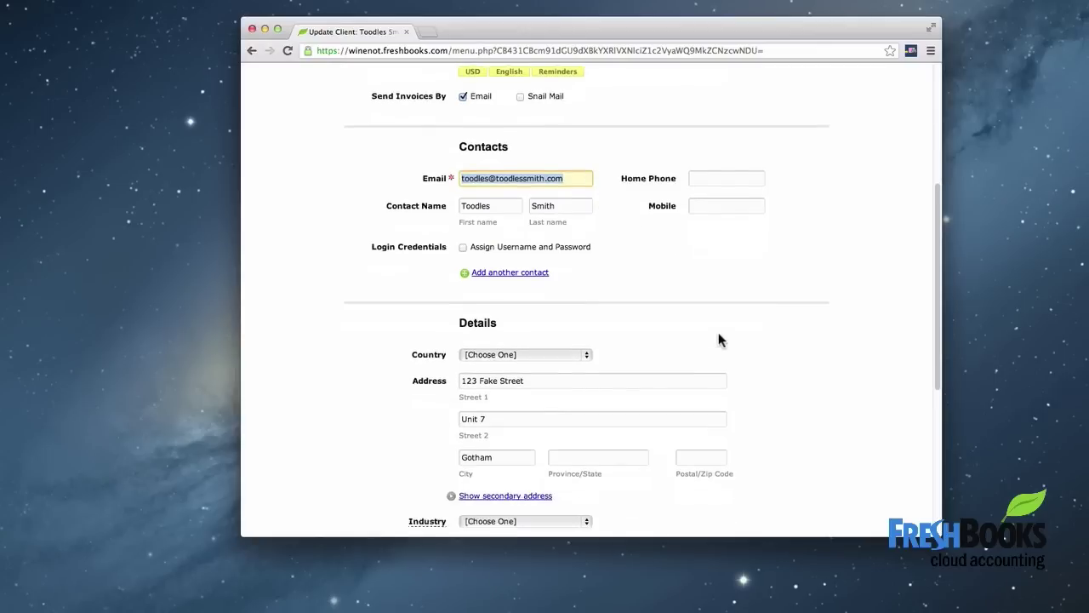
{"action": "scroll", "coordinate": [759, 347], "scroll_direction": "down", "scroll_amount": 1}
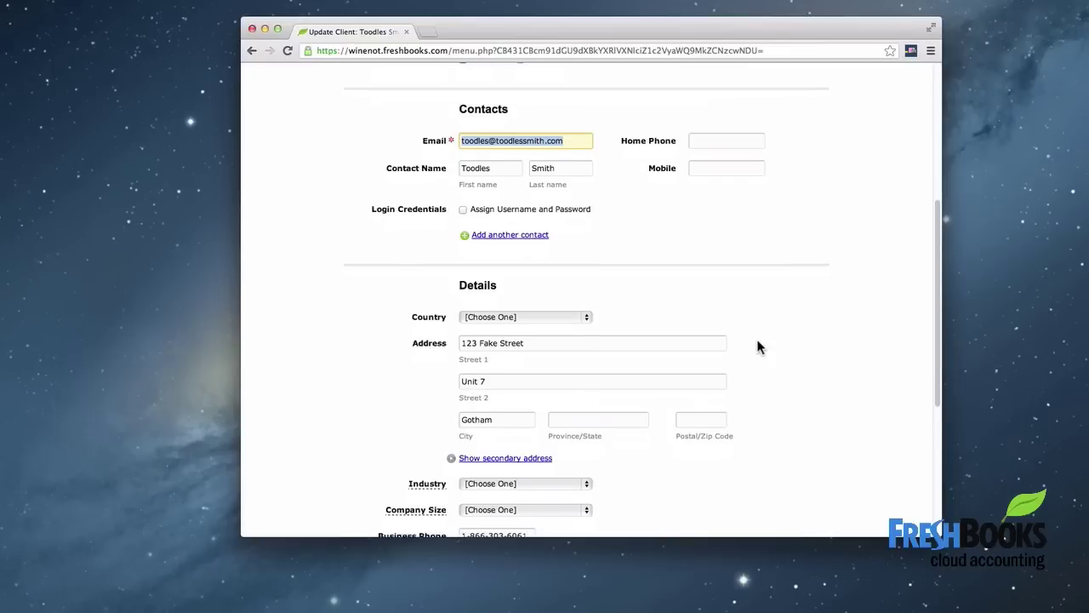
{"action": "scroll", "coordinate": [758, 346], "scroll_direction": "down", "scroll_amount": 3}
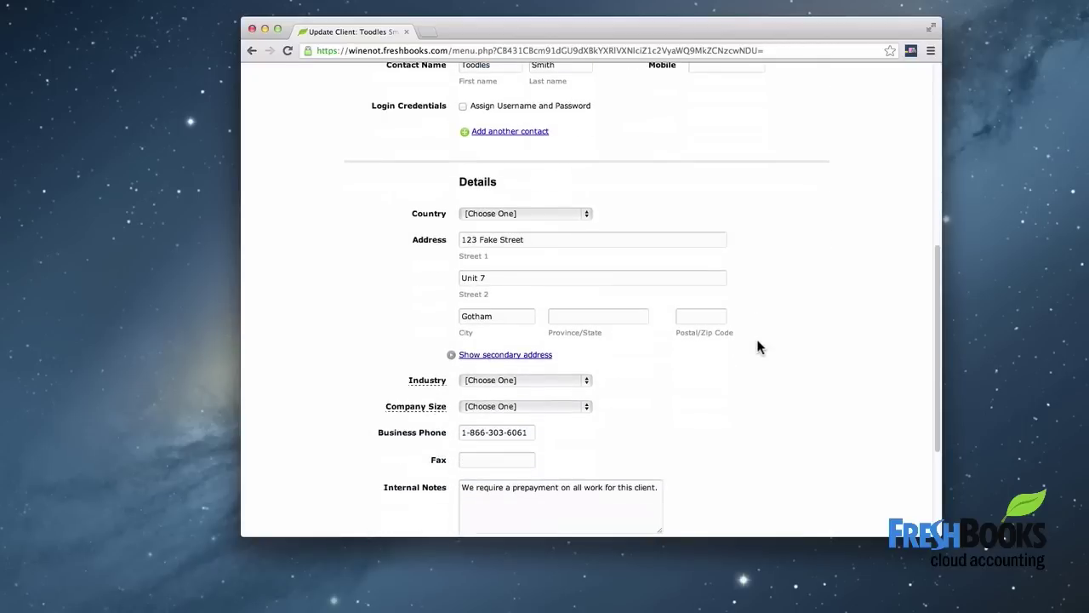
{"action": "scroll", "coordinate": [758, 346], "scroll_direction": "down", "scroll_amount": 3}
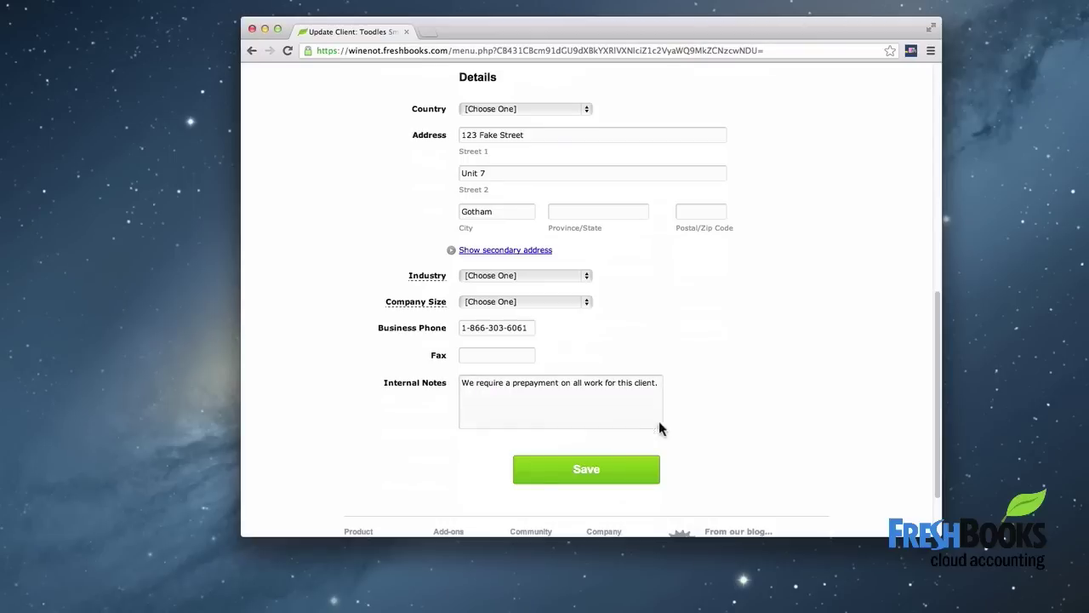
{"action": "left_click", "coordinate": [586, 471]}
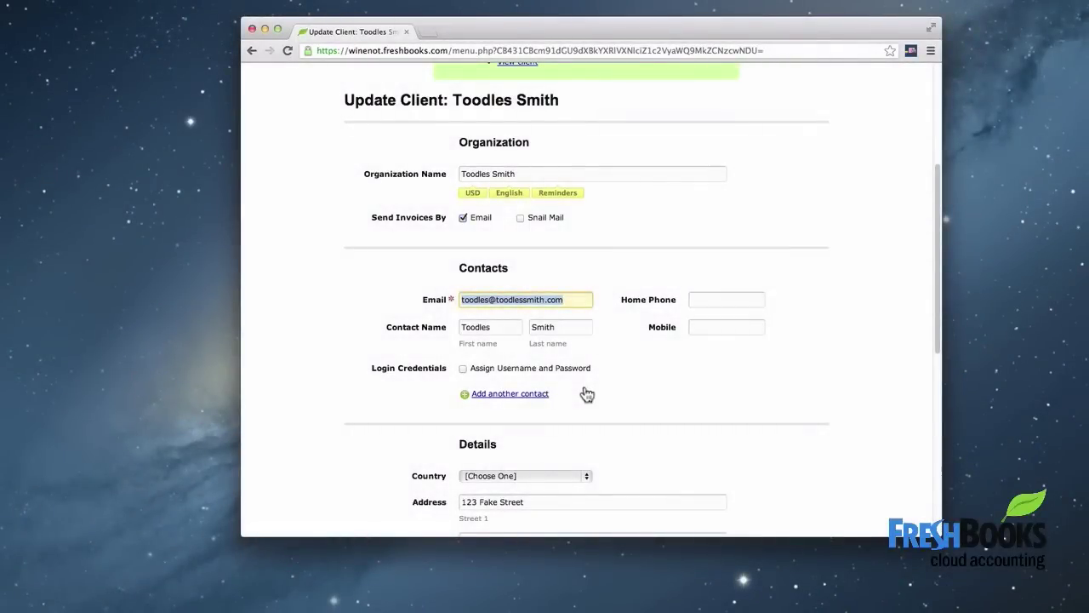
Go to the recurring invoices and start creating a new recurring profile.
{"action": "scroll", "coordinate": [585, 392], "scroll_direction": "up", "scroll_amount": 1}
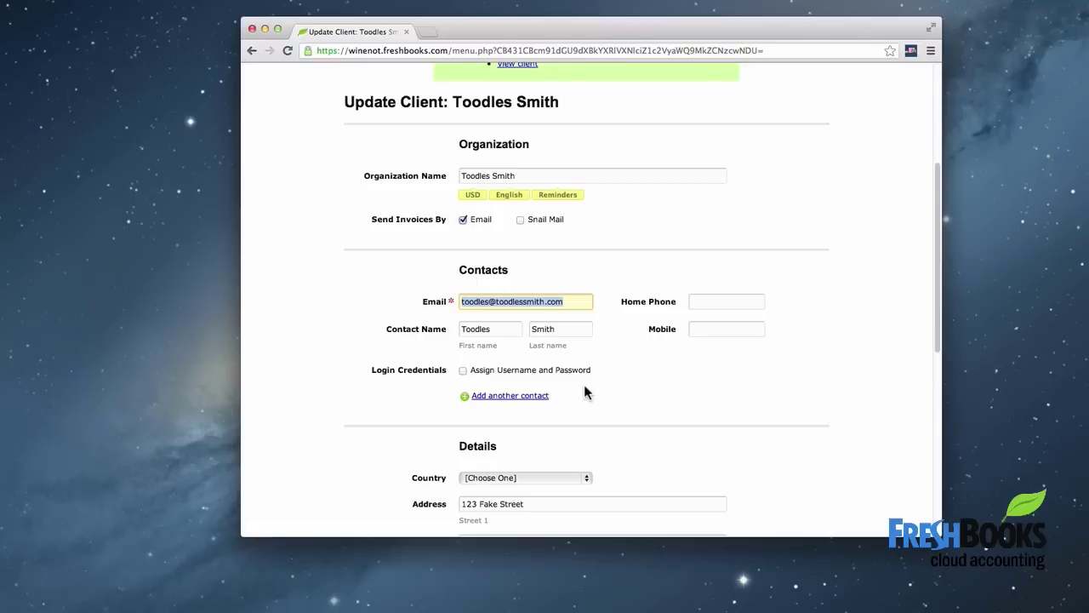
{"action": "scroll", "coordinate": [583, 392], "scroll_direction": "up", "scroll_amount": 3}
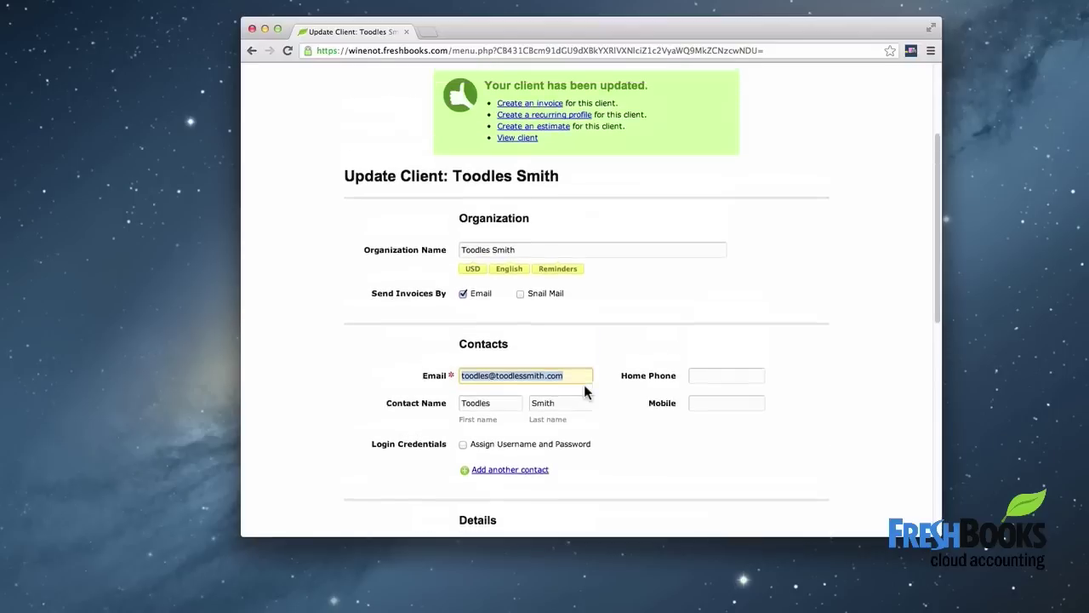
{"action": "scroll", "coordinate": [584, 393], "scroll_direction": "up", "scroll_amount": 2}
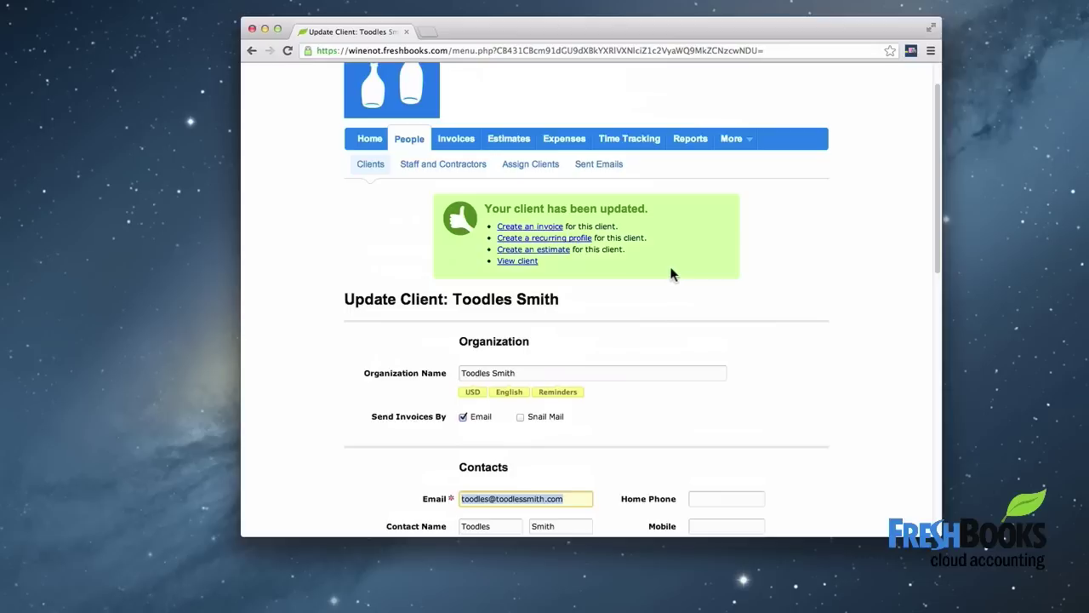
{"action": "left_click", "coordinate": [455, 144]}
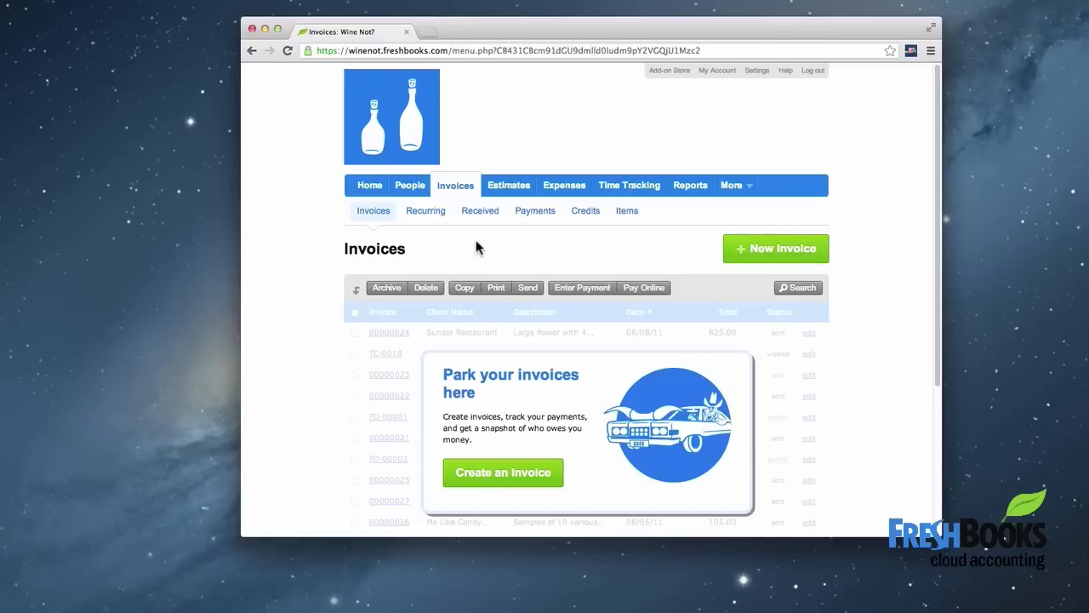
{"action": "left_click", "coordinate": [425, 213]}
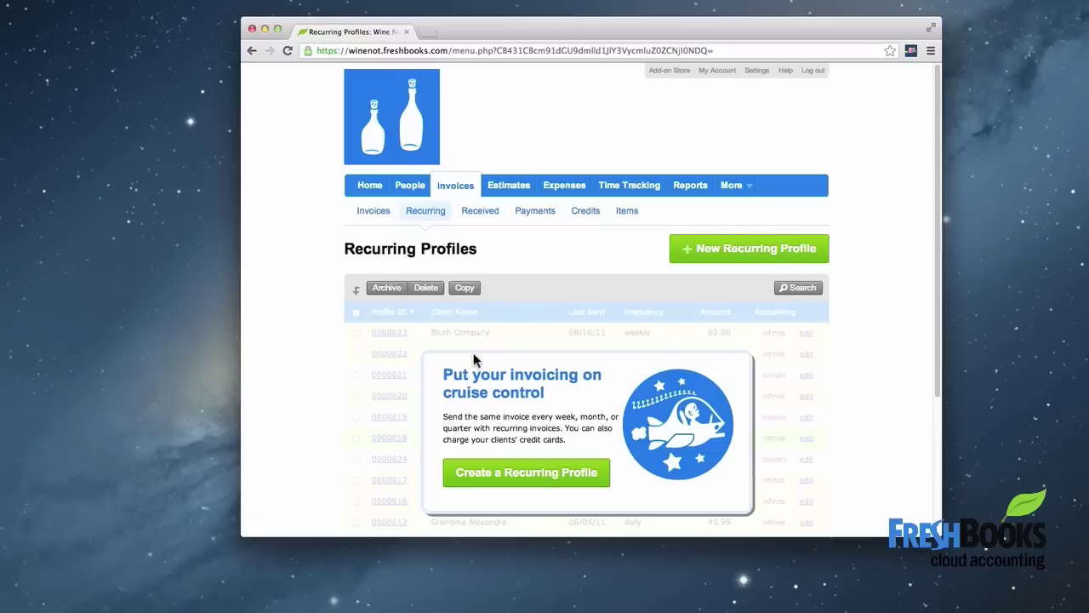
{"action": "left_click", "coordinate": [551, 475]}
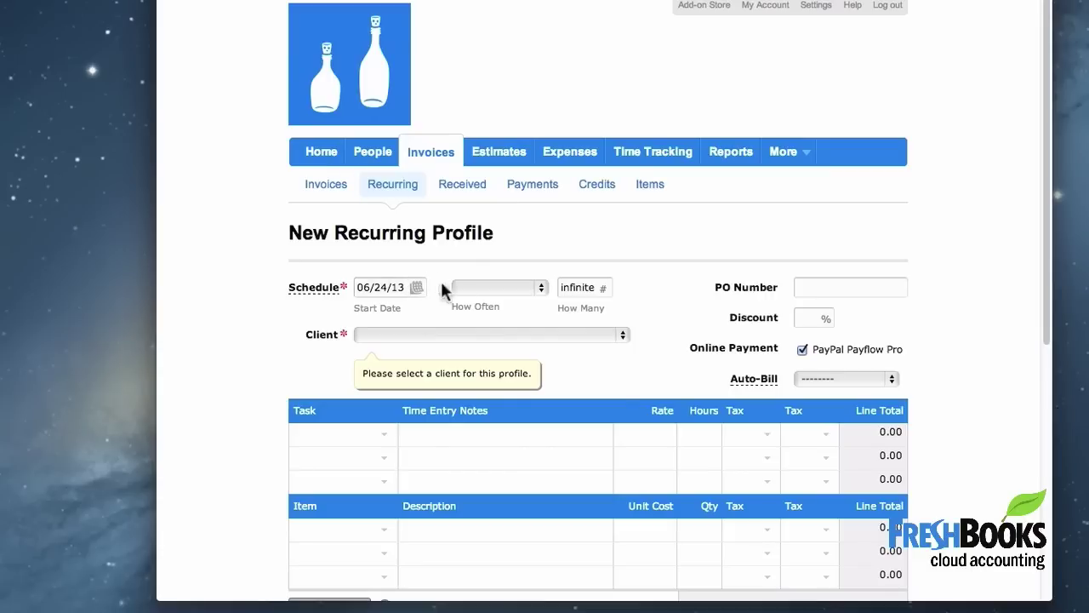
Schedule the recurring profile monthly for 3 invoices and assign it to the existing client.
{"action": "left_click", "coordinate": [473, 288]}
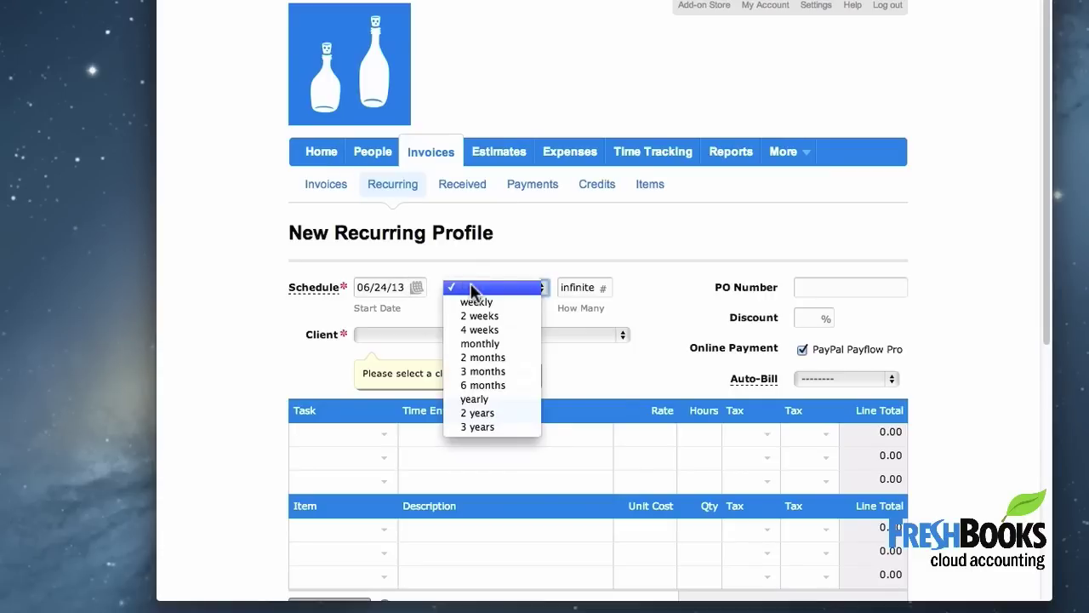
{"action": "left_click", "coordinate": [494, 344]}
{"action": "double_click", "coordinate": [583, 288]}
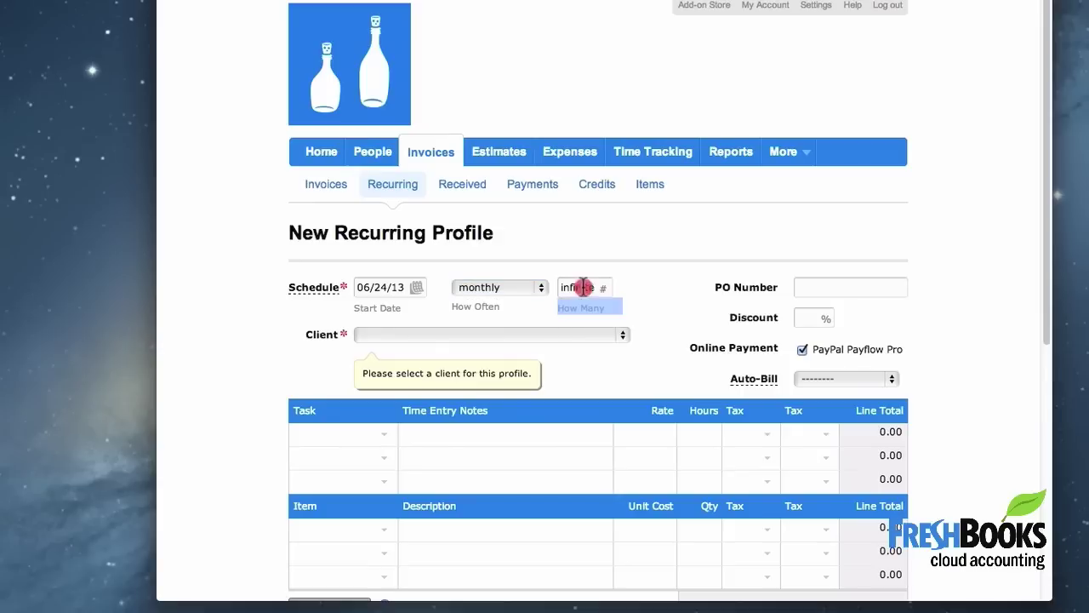
{"action": "left_click", "coordinate": [586, 286]}
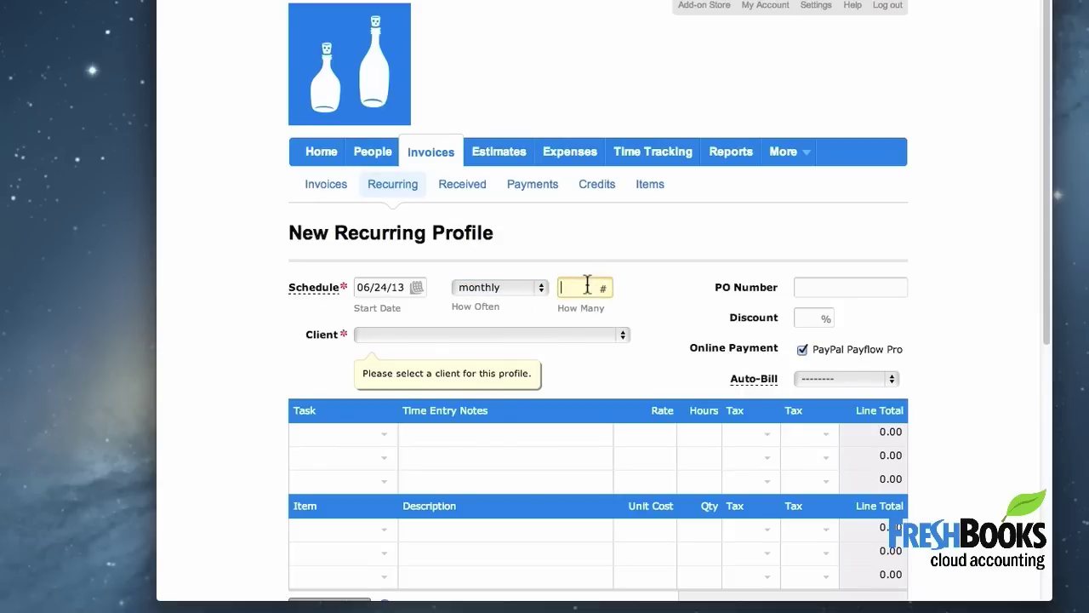
{"action": "type", "text": "3"}
{"action": "left_click", "coordinate": [401, 335]}
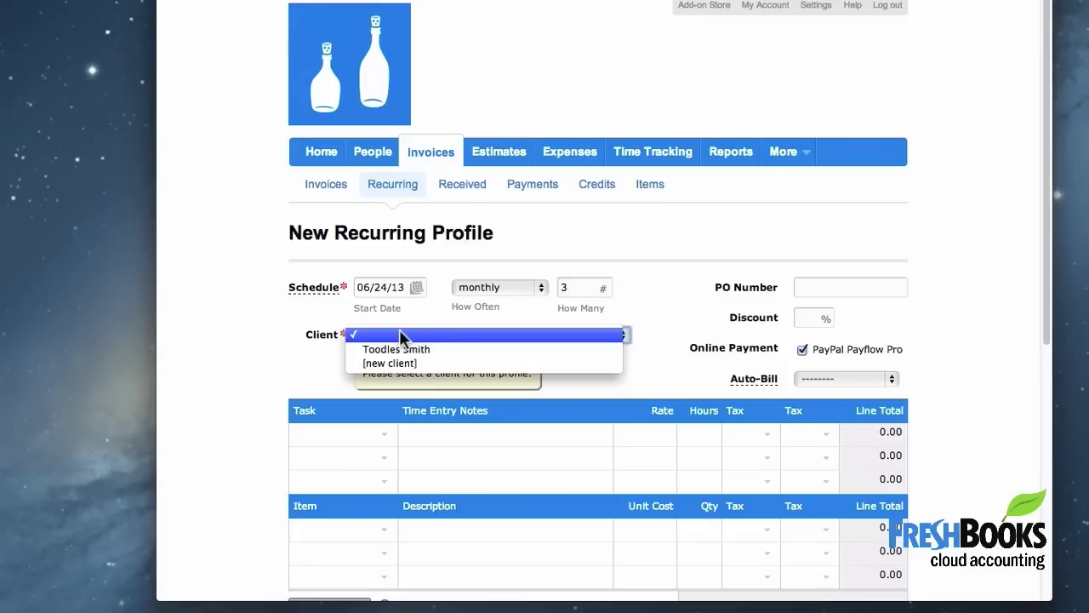
{"action": "left_click", "coordinate": [400, 348]}
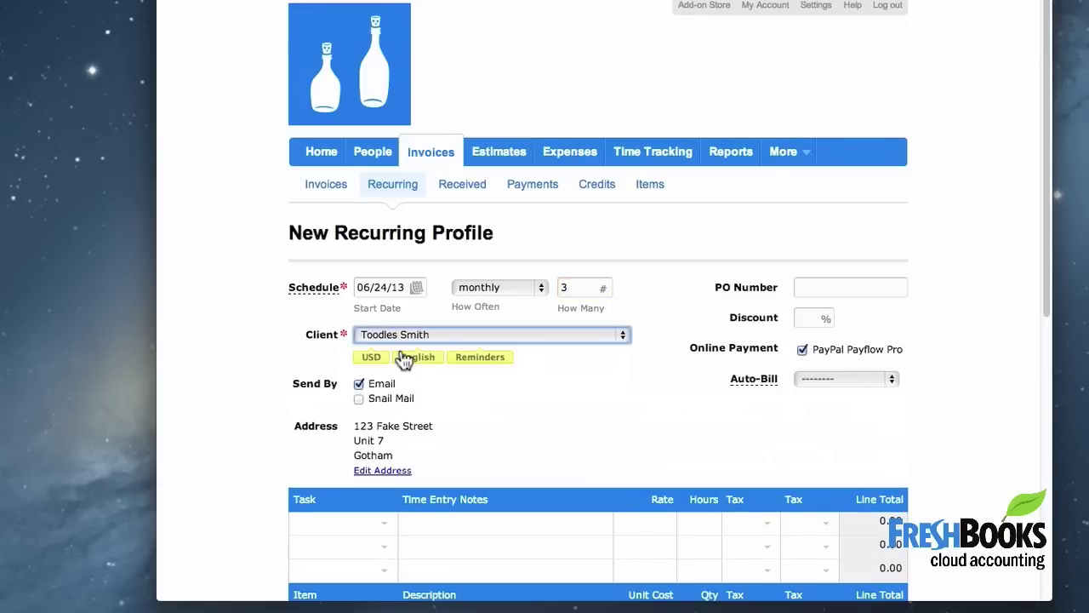
Add the Event Set Up task to the recurring profile's first task line with 1 hour.
{"action": "scroll", "coordinate": [594, 455], "scroll_direction": "down", "scroll_amount": 3}
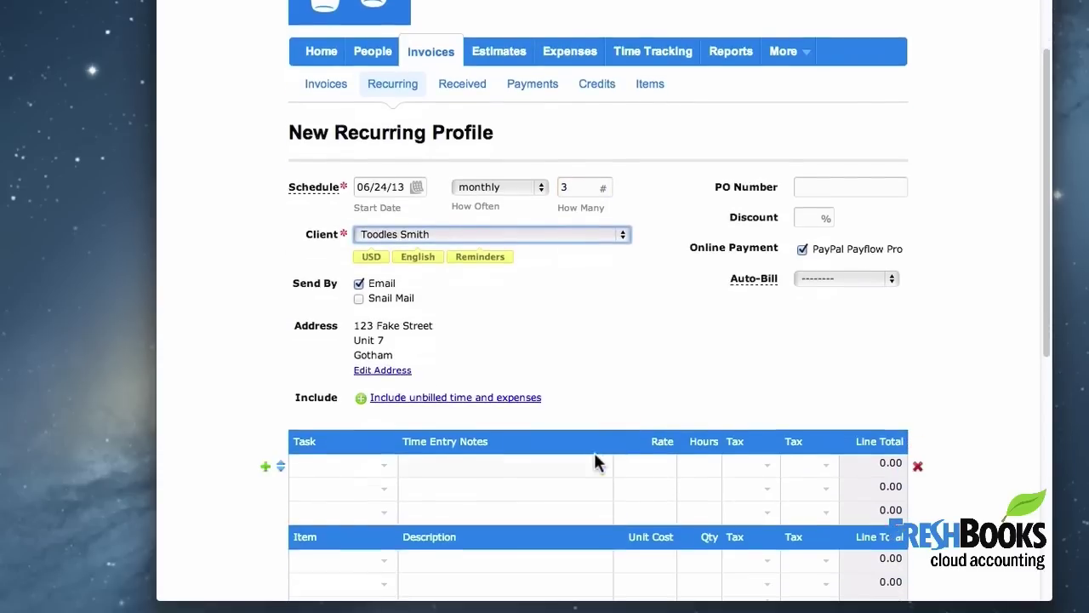
{"action": "scroll", "coordinate": [594, 459], "scroll_direction": "down", "scroll_amount": 2}
{"action": "left_click", "coordinate": [365, 428]}
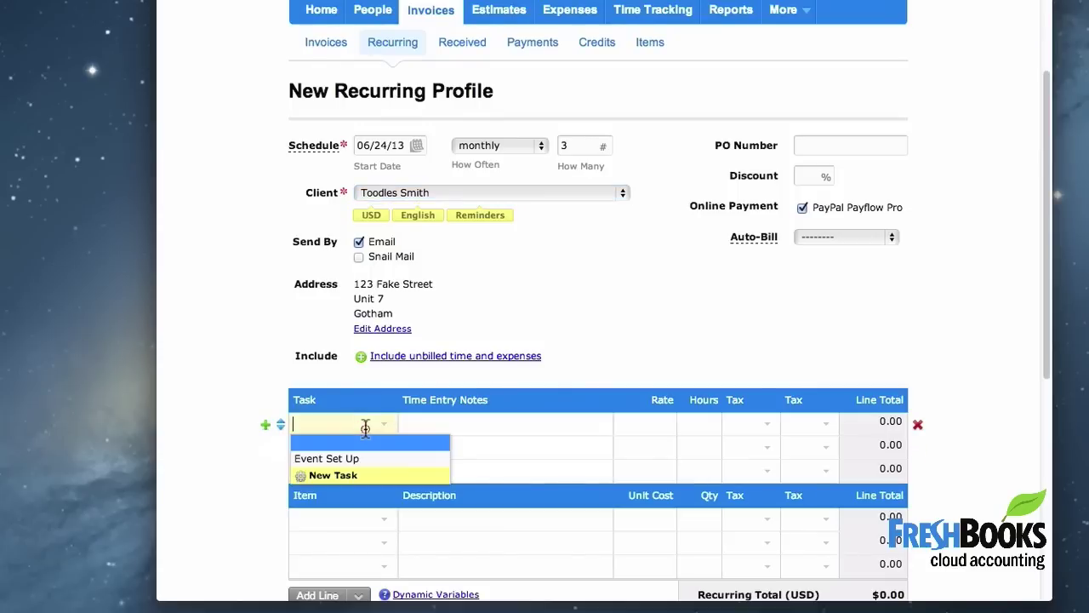
{"action": "left_click", "coordinate": [369, 453]}
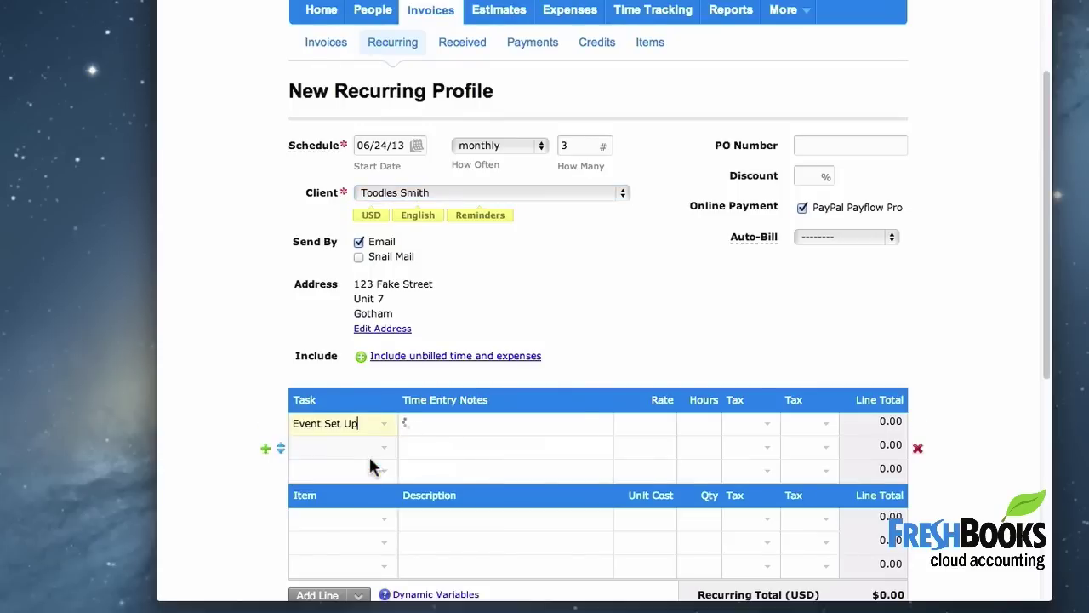
{"action": "left_click", "coordinate": [716, 421]}
{"action": "type", "text": "1"}
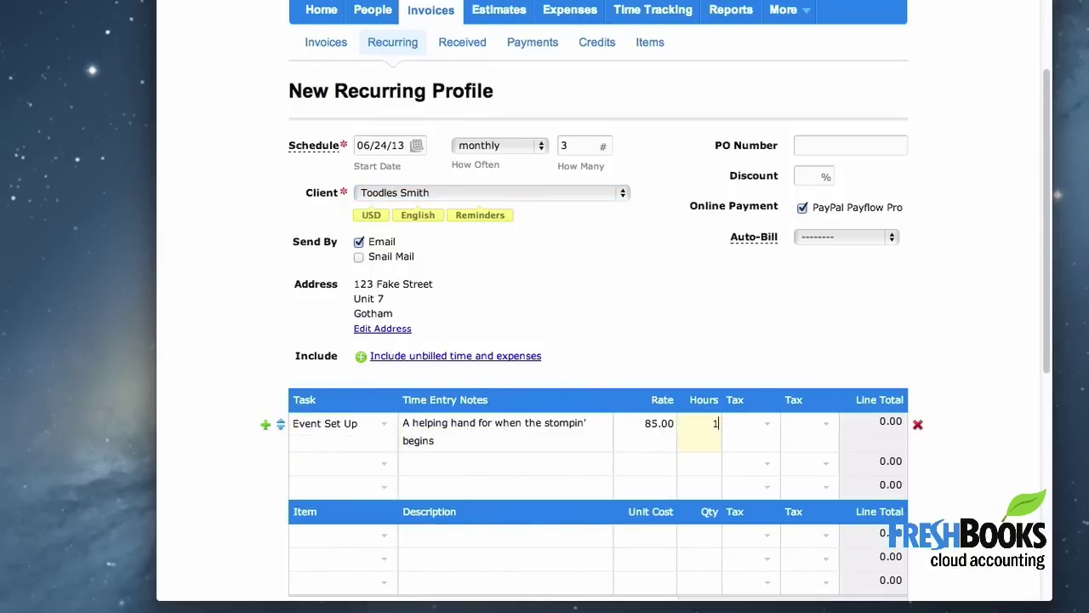
Look over the rest of the recurring profile form, then go to the invoice list, discarding the unsaved edits.
{"action": "scroll", "coordinate": [954, 417], "scroll_direction": "down", "scroll_amount": 3}
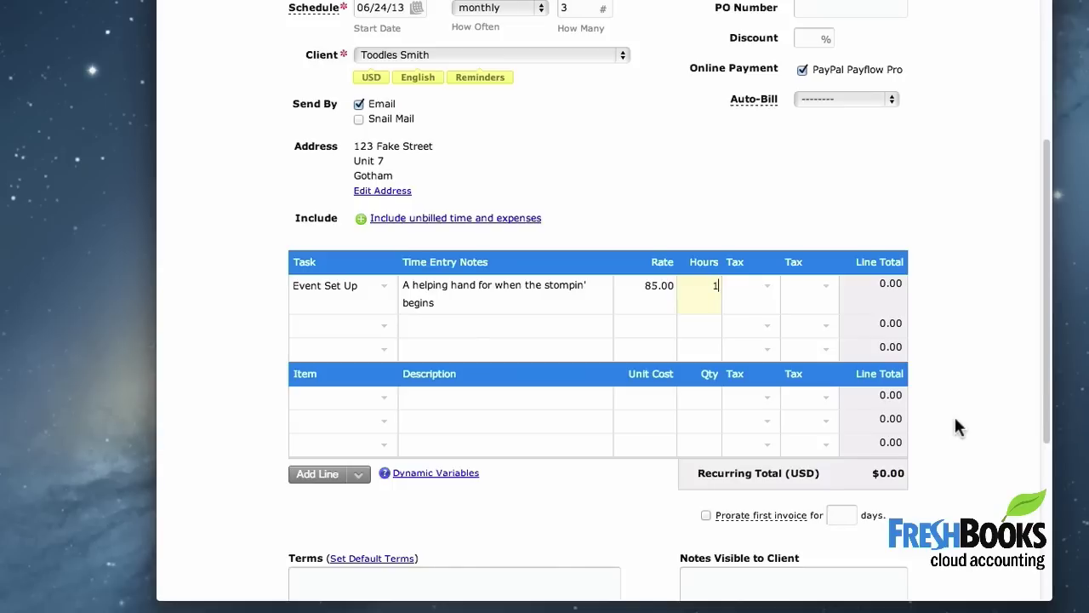
{"action": "scroll", "coordinate": [955, 420], "scroll_direction": "down", "scroll_amount": 7}
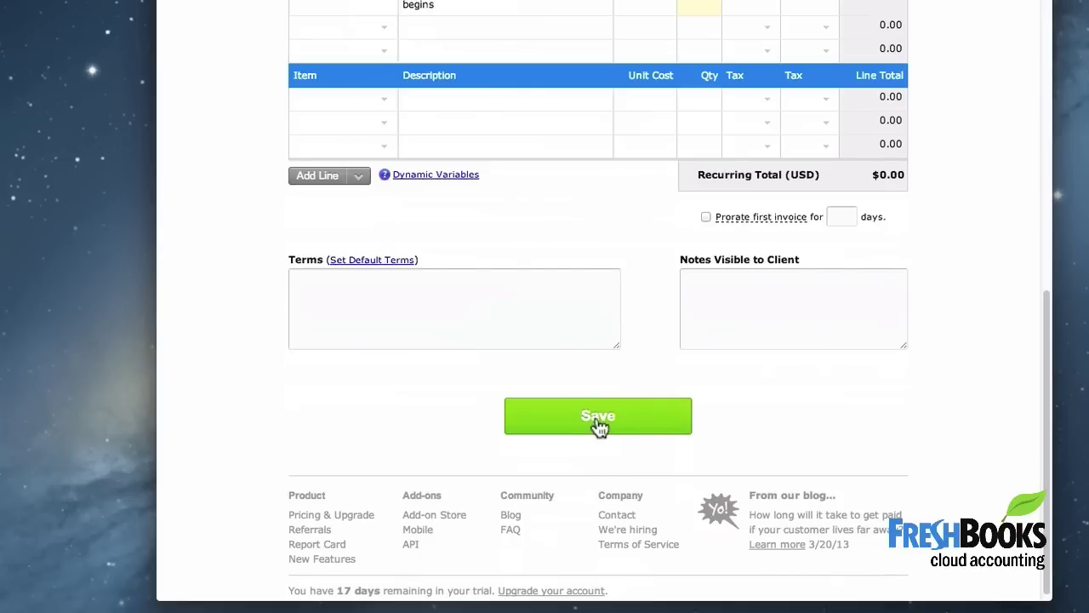
{"action": "left_click", "coordinate": [598, 417]}
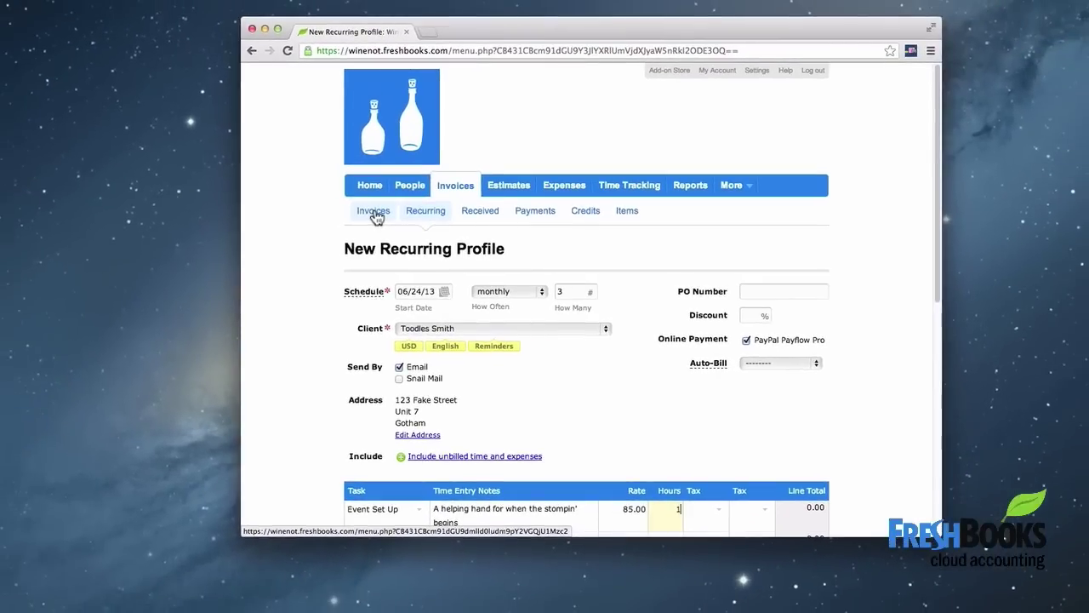
{"action": "left_click", "coordinate": [345, 197]}
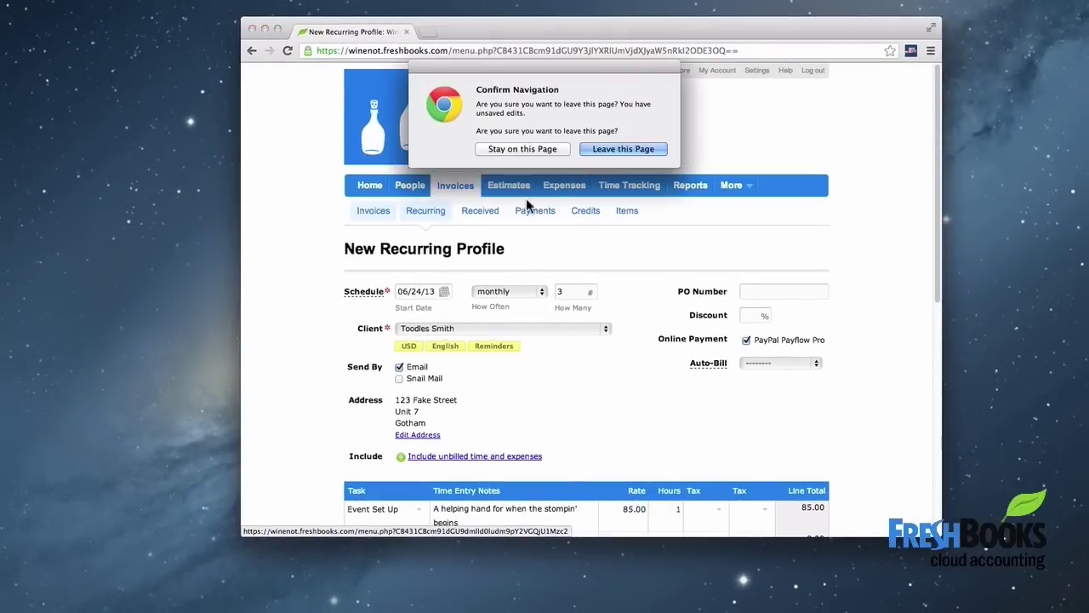
{"action": "left_click", "coordinate": [635, 149]}
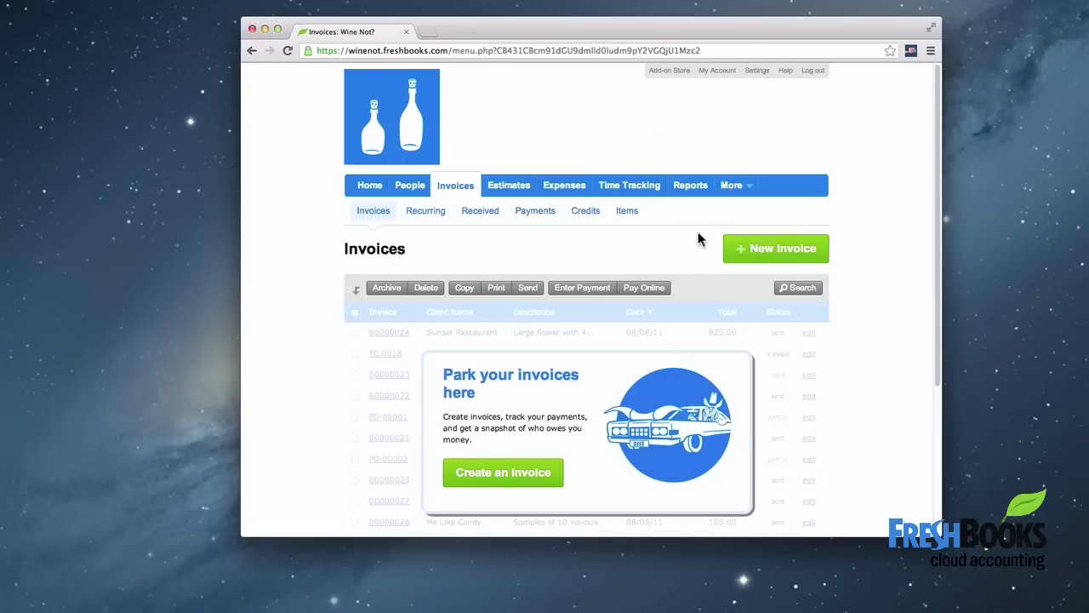
Start a new invoice, dismiss the client tip and select the existing client.
{"action": "left_click", "coordinate": [758, 256]}
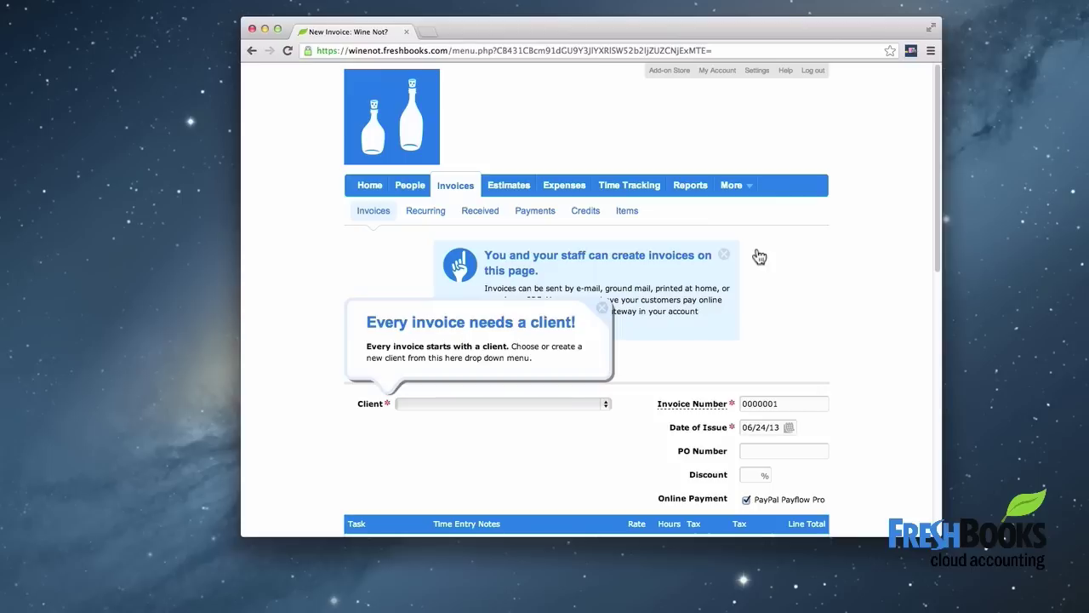
{"action": "left_click", "coordinate": [603, 310]}
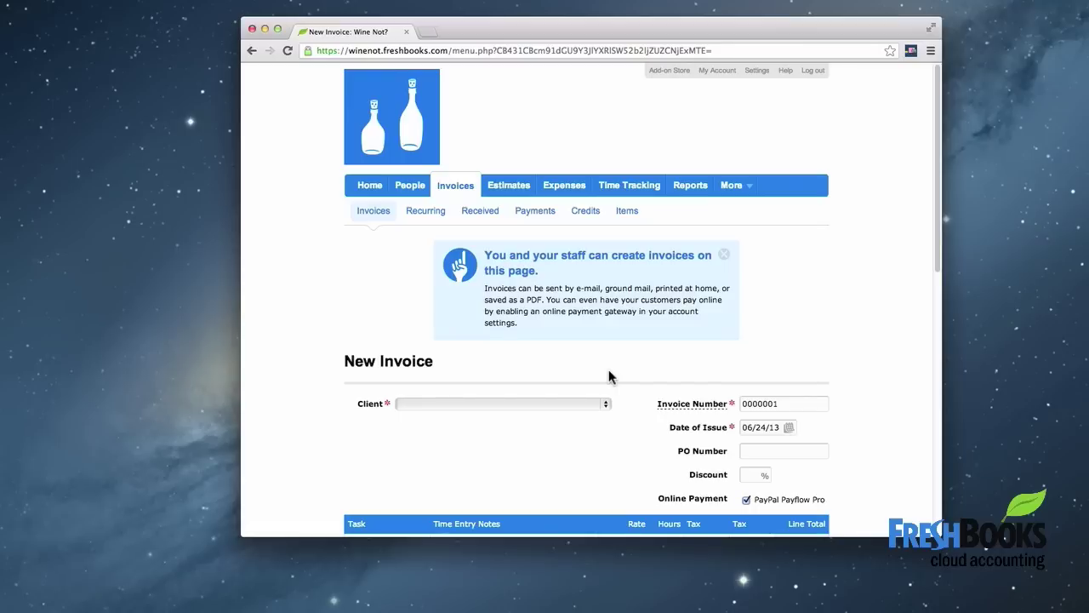
{"action": "left_click", "coordinate": [587, 405]}
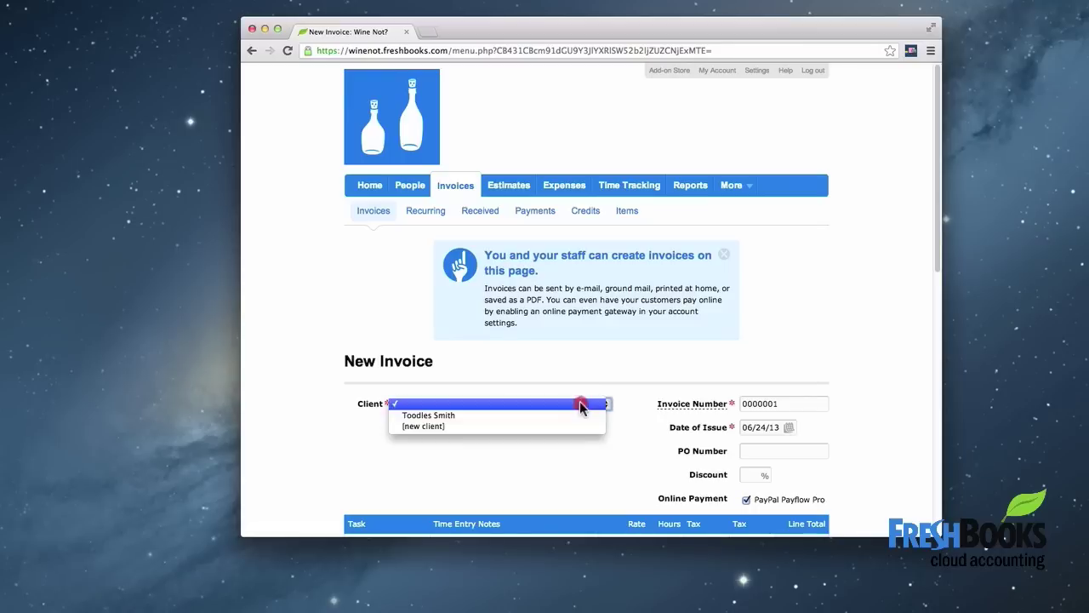
{"action": "left_click", "coordinate": [530, 415]}
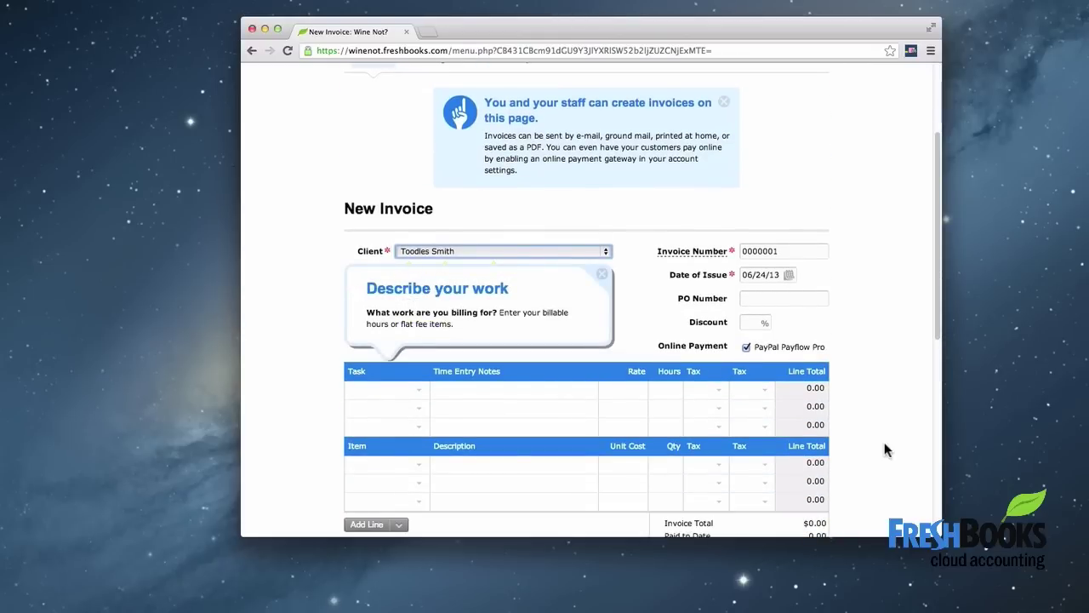
Replace the default invoice number with 74.
{"action": "left_click", "coordinate": [815, 246]}
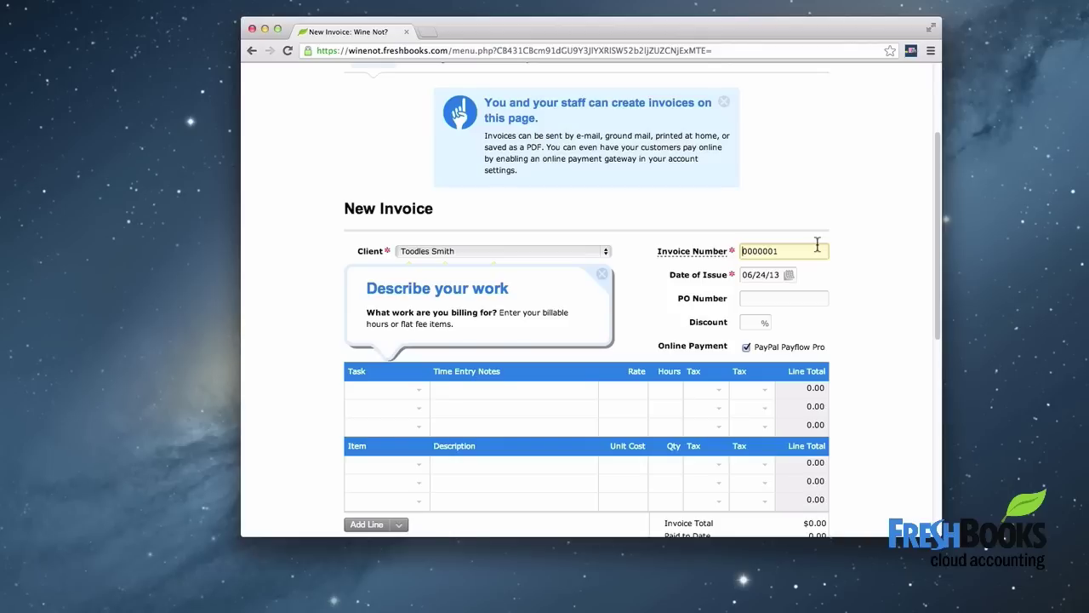
{"action": "double_click", "coordinate": [804, 246]}
{"action": "mouse_move", "coordinate": [721, 248]}
{"action": "type", "text": "74"}
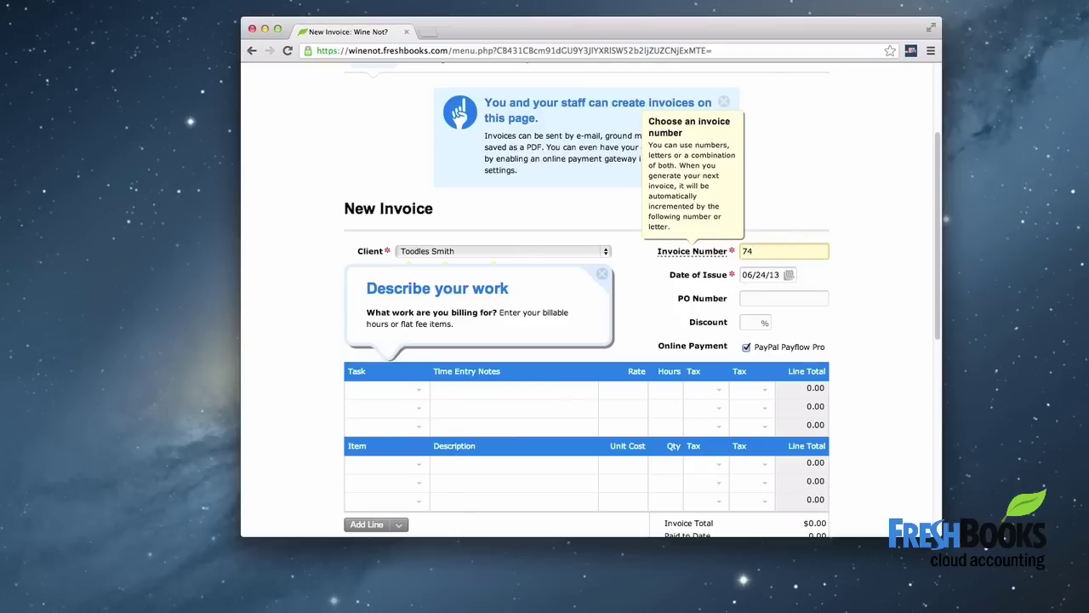
{"action": "left_click", "coordinate": [880, 277]}
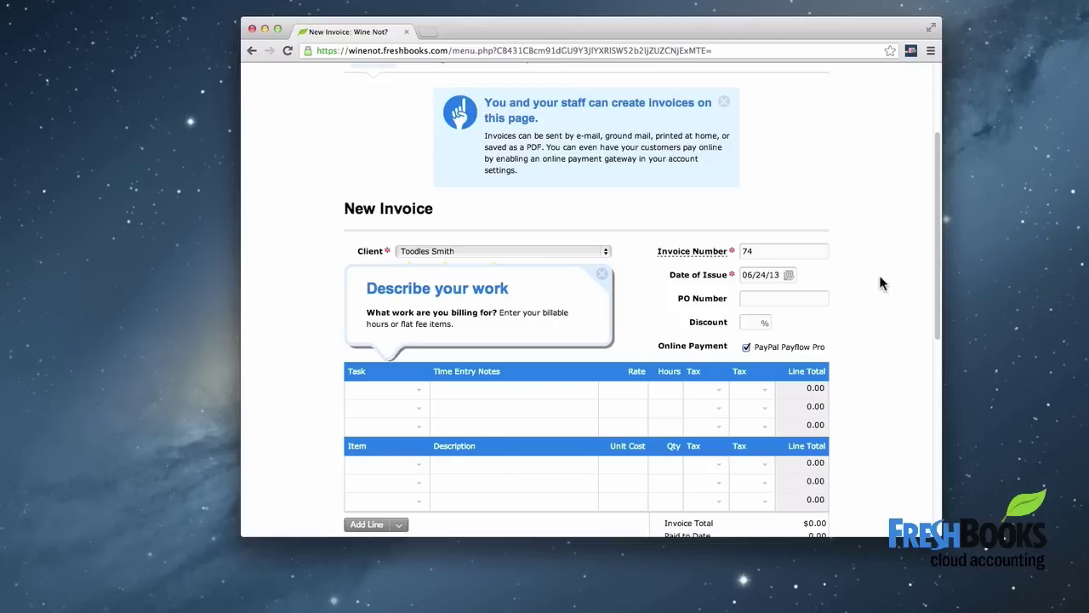
Leave the PO number empty, set the invoice discount to 10% and dismiss the tip about describing the work.
{"action": "left_click", "coordinate": [802, 298]}
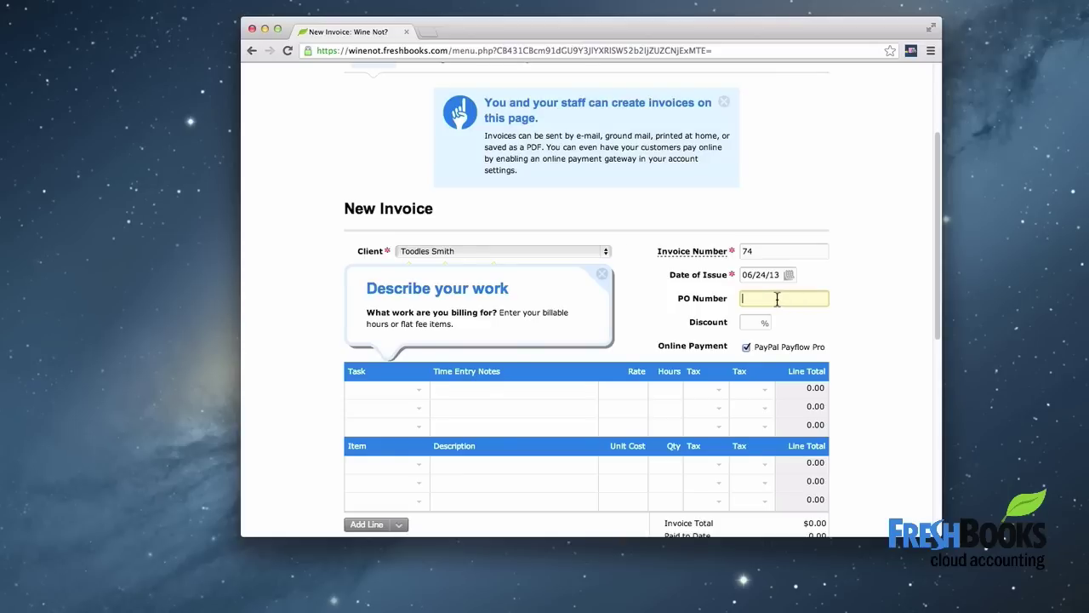
{"action": "left_click", "coordinate": [758, 323]}
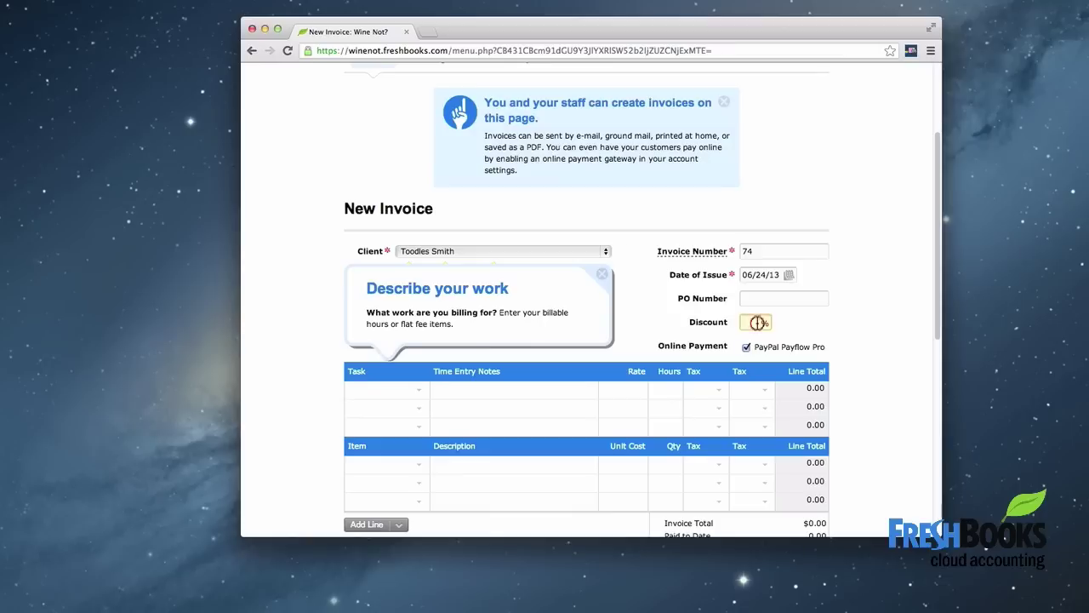
{"action": "type", "text": "10"}
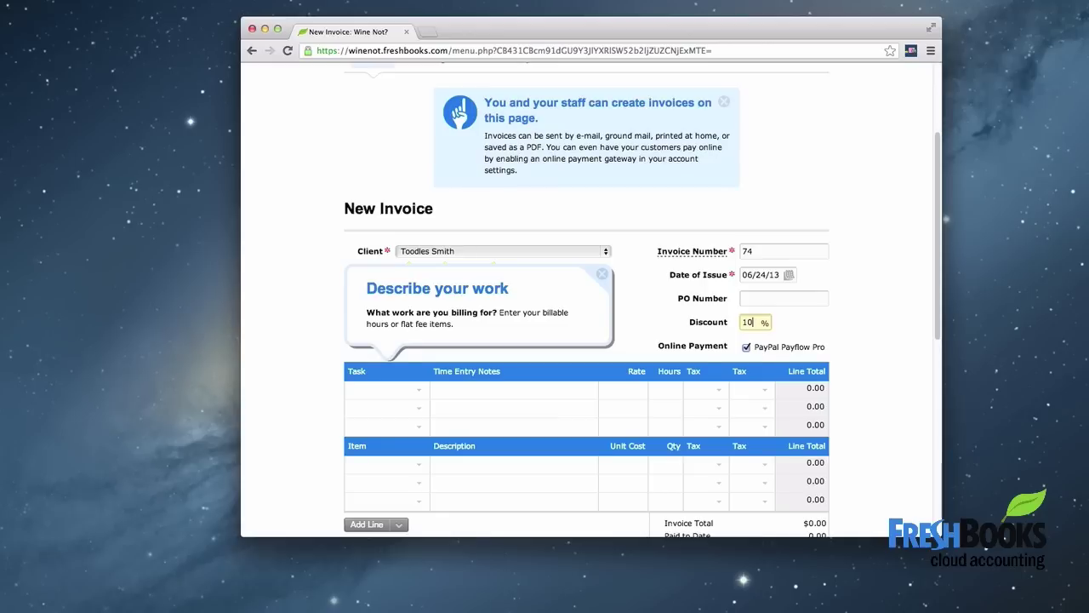
{"action": "left_click", "coordinate": [602, 276]}
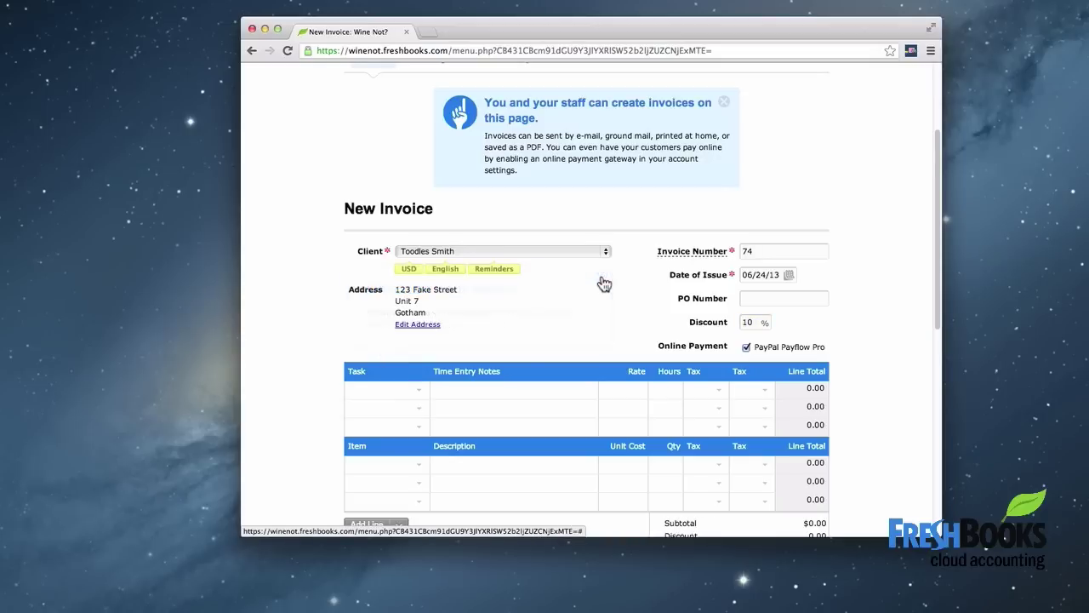
Create and save a reusable task named Event Management with a rate of 95.00 on the first task line.
{"action": "left_click", "coordinate": [414, 396]}
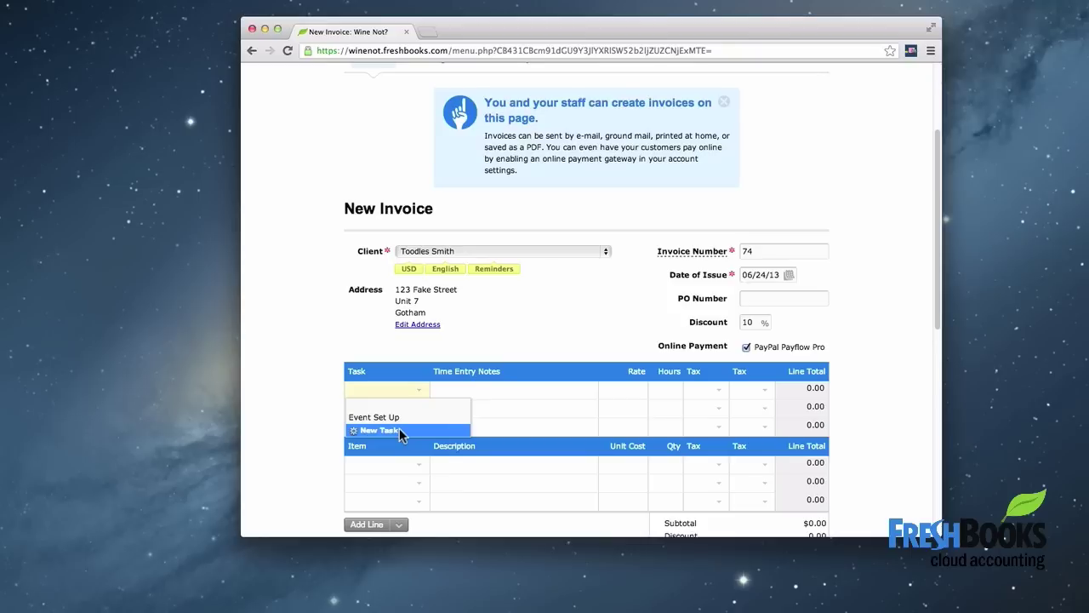
{"action": "left_click", "coordinate": [399, 429]}
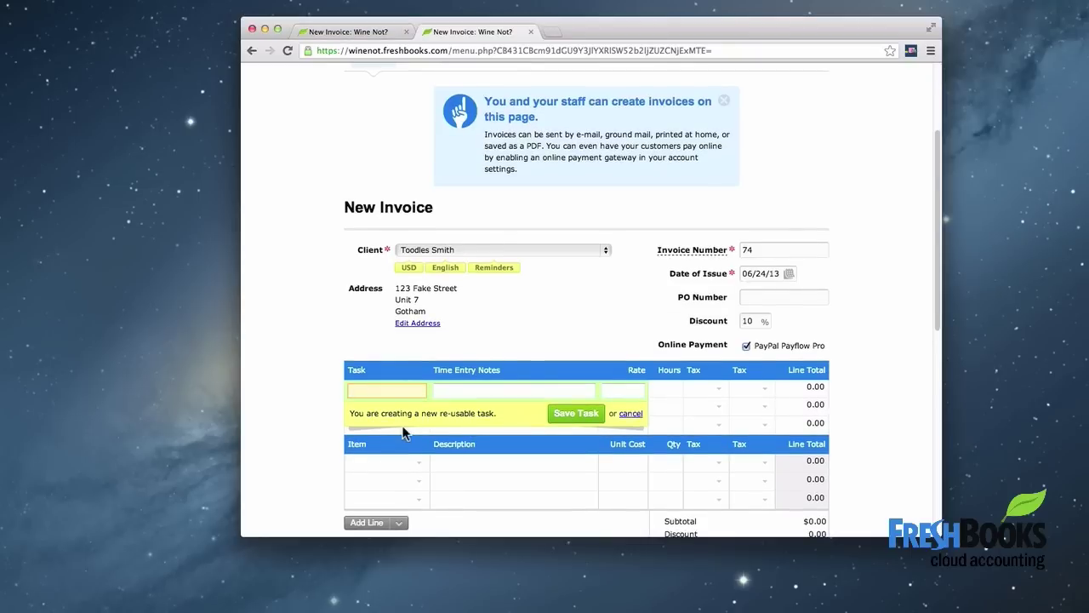
{"action": "type", "text": "Event Management"}
{"action": "key", "text": "Tab"}
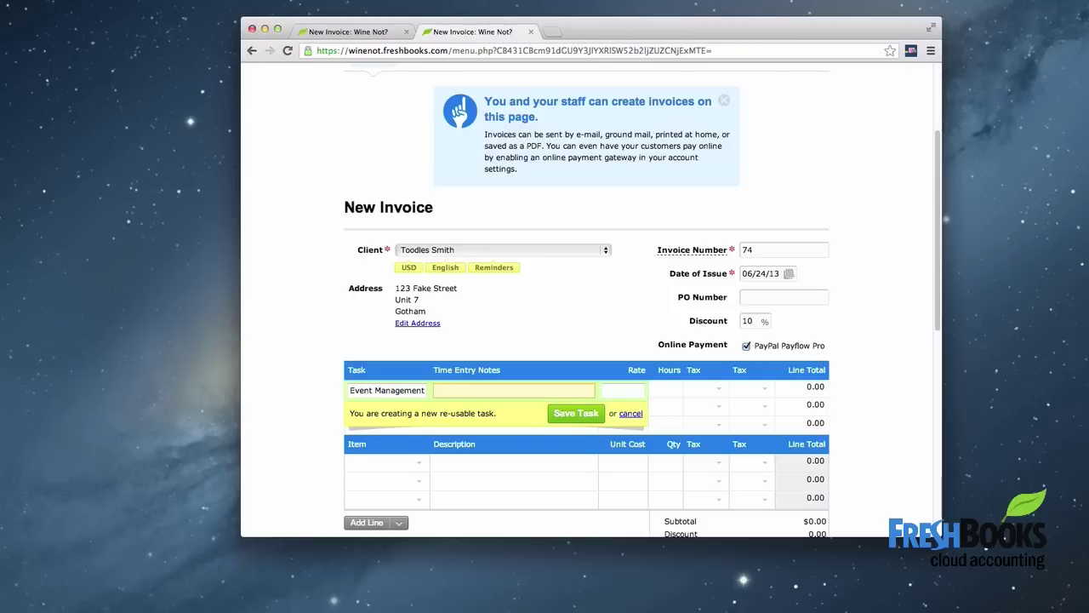
{"action": "left_click", "coordinate": [617, 390]}
{"action": "type", "text": "95.00"}
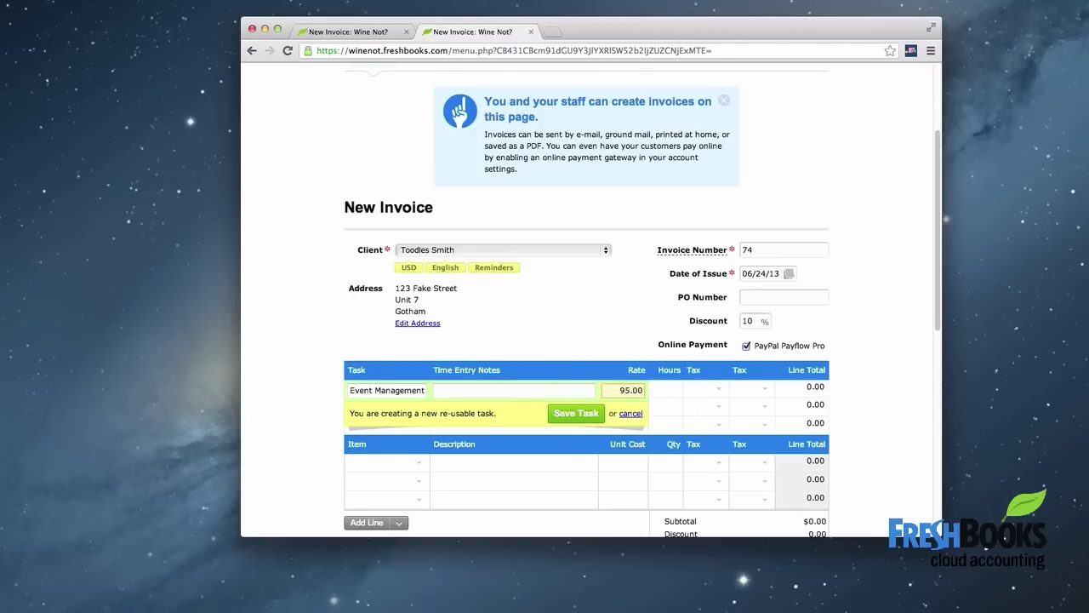
{"action": "left_click", "coordinate": [590, 413]}
Set the hours of the Event Management task line to 5.
{"action": "left_click", "coordinate": [676, 389]}
{"action": "left_click_drag", "start_coordinate": [676, 389], "coordinate": [683, 389]}
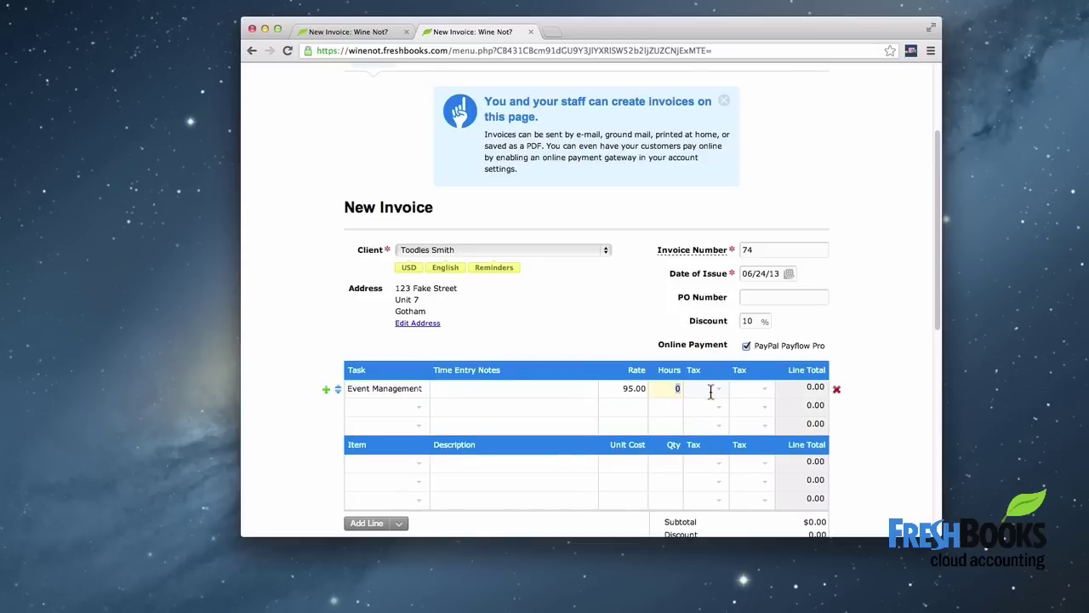
{"action": "type", "text": "5"}
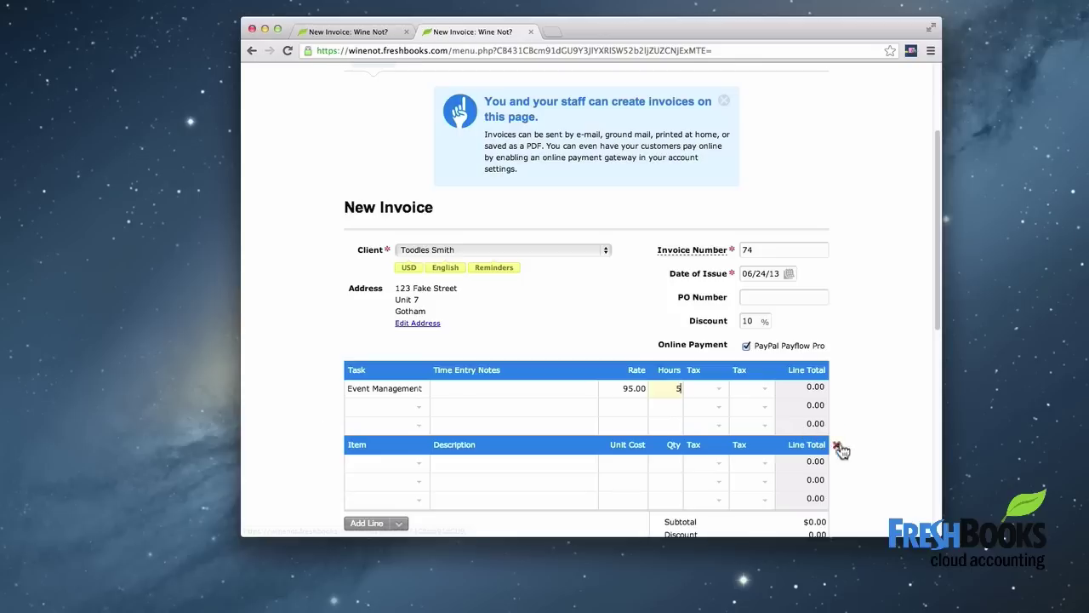
{"action": "left_click", "coordinate": [854, 443]}
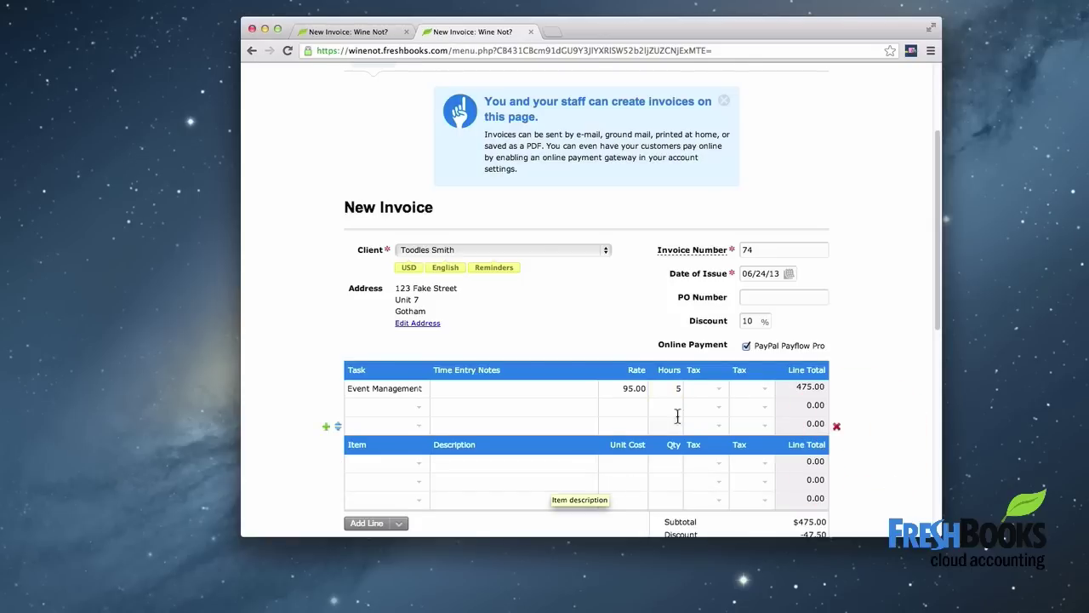
Dismiss the terms tip and add the existing items Barrel (L) and Grapes to the first two item lines.
{"action": "left_click", "coordinate": [429, 466]}
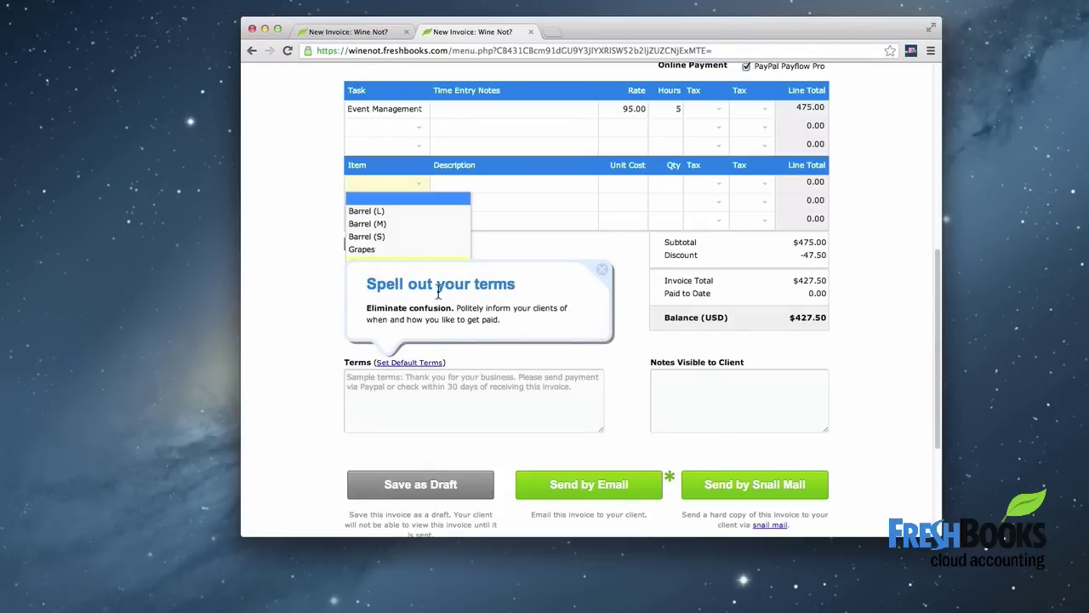
{"action": "left_click", "coordinate": [599, 270]}
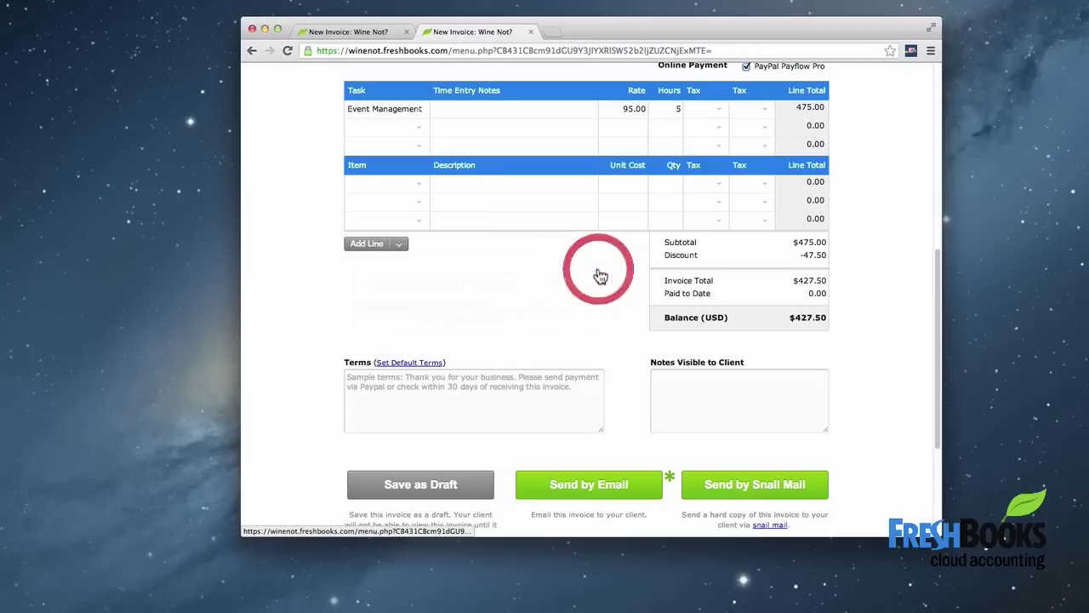
{"action": "left_click", "coordinate": [416, 187]}
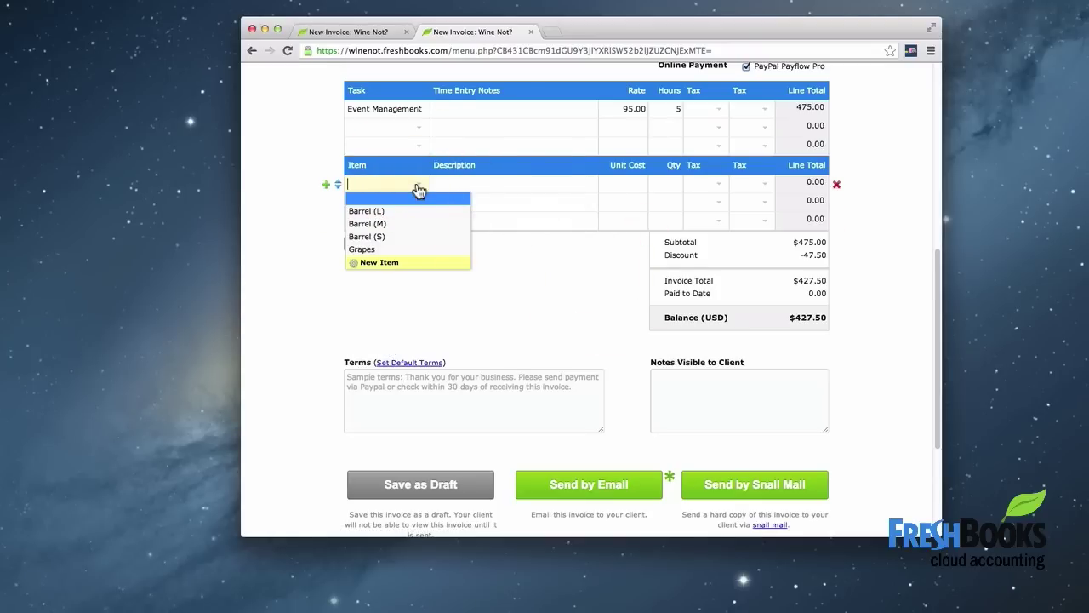
{"action": "left_click", "coordinate": [428, 209]}
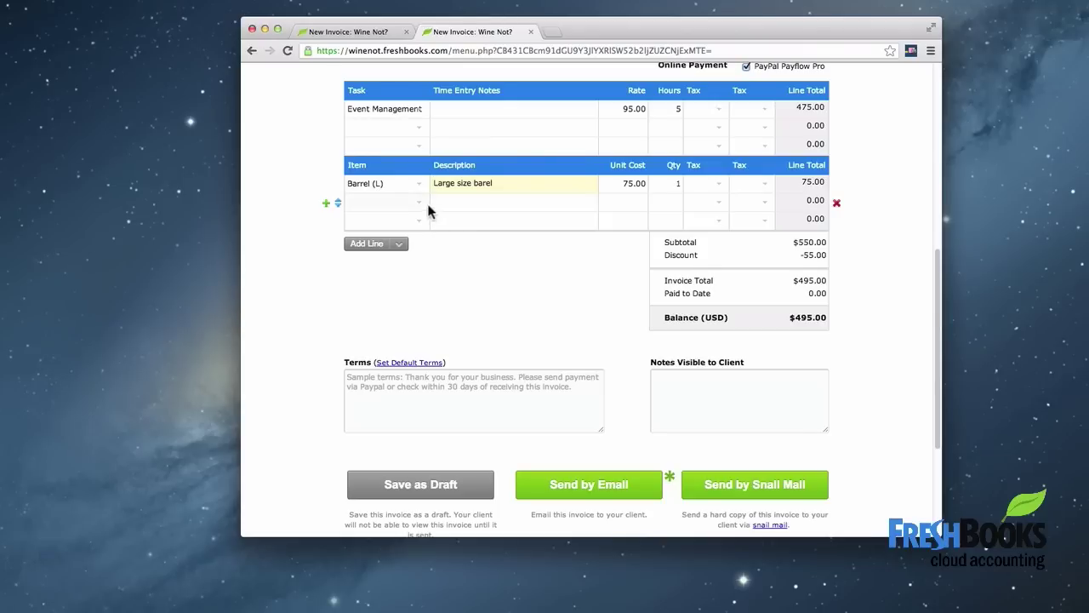
{"action": "left_click", "coordinate": [425, 202]}
{"action": "left_click", "coordinate": [416, 266]}
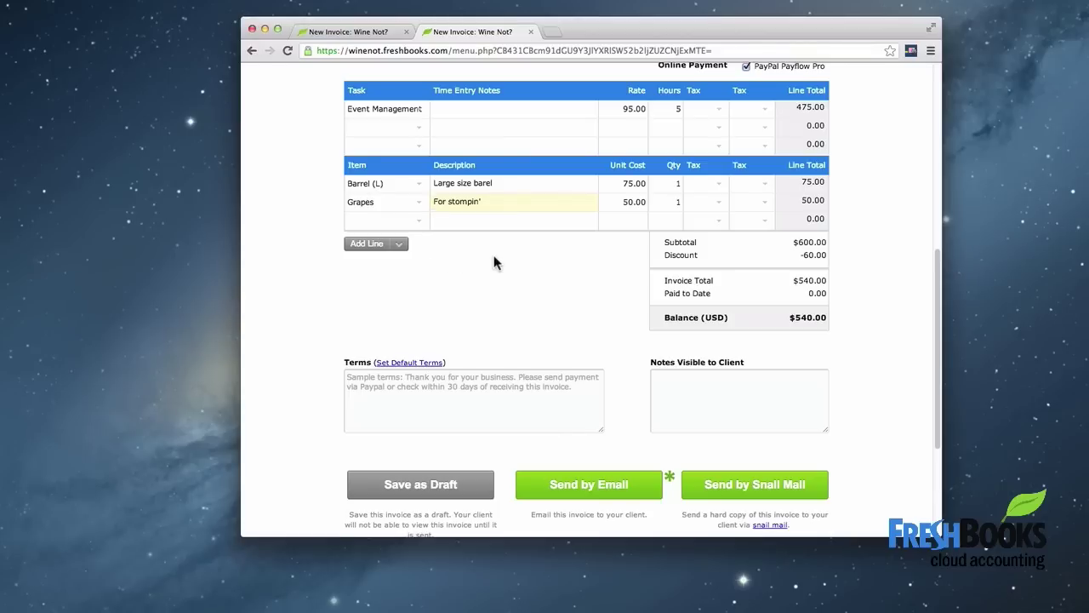
Create a reusable tax named Florida Sales at 7% without a tax ID and apply it to the Grapes line.
{"action": "left_click", "coordinate": [722, 208]}
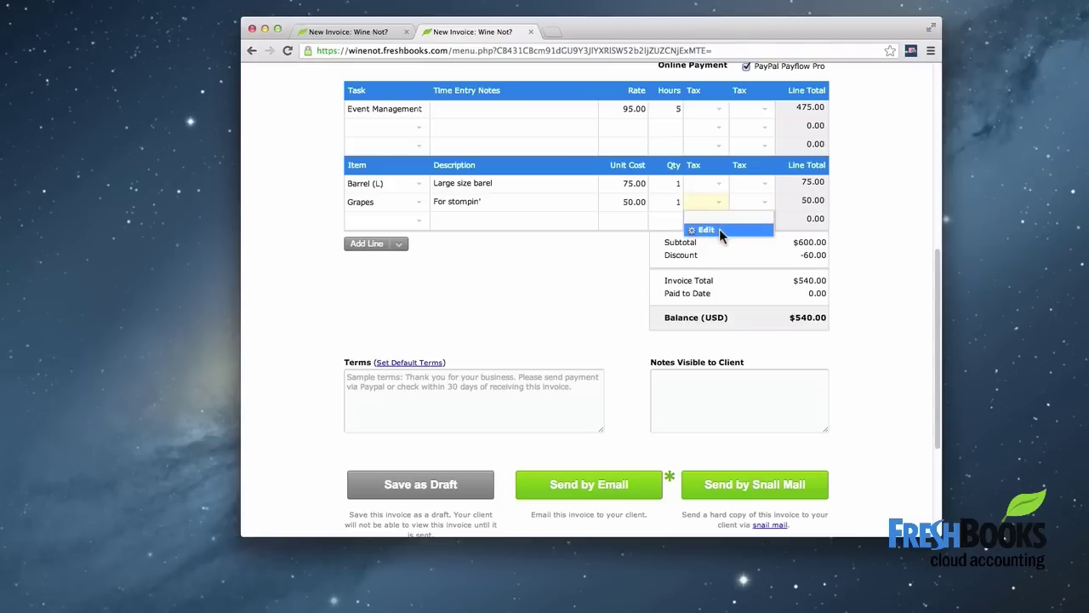
{"action": "left_click", "coordinate": [719, 230]}
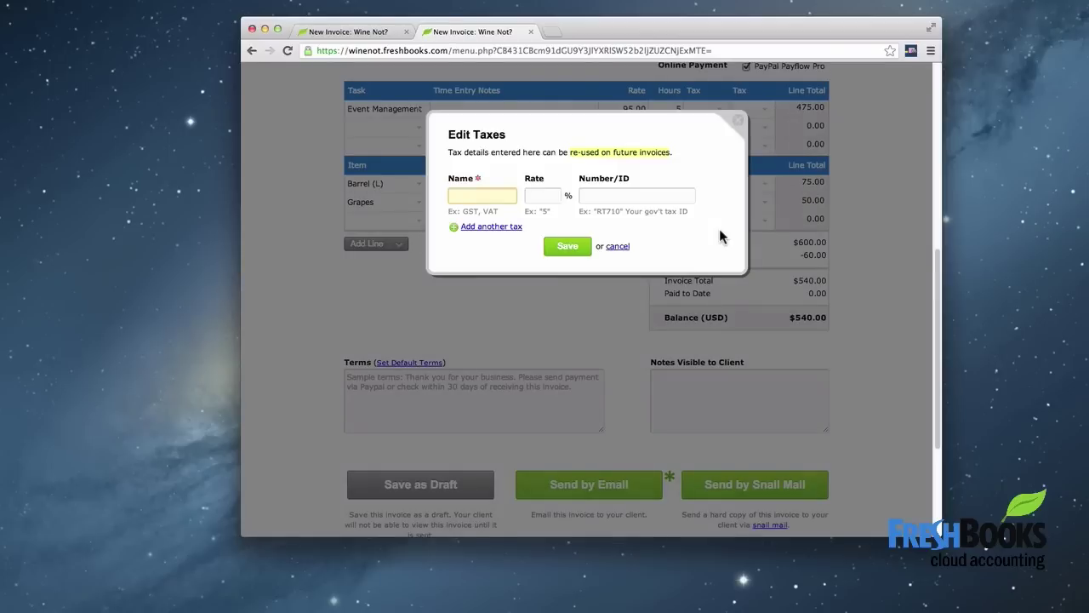
{"action": "type", "text": "Florida Sales"}
{"action": "key", "text": "Tab"}
{"action": "type", "text": "7"}
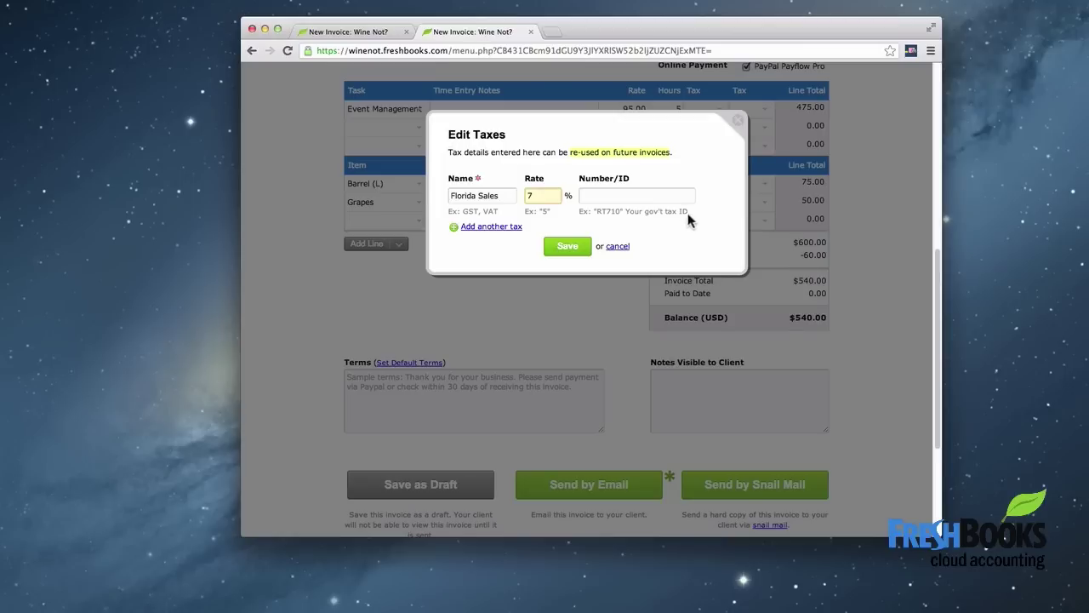
{"action": "left_click", "coordinate": [664, 198]}
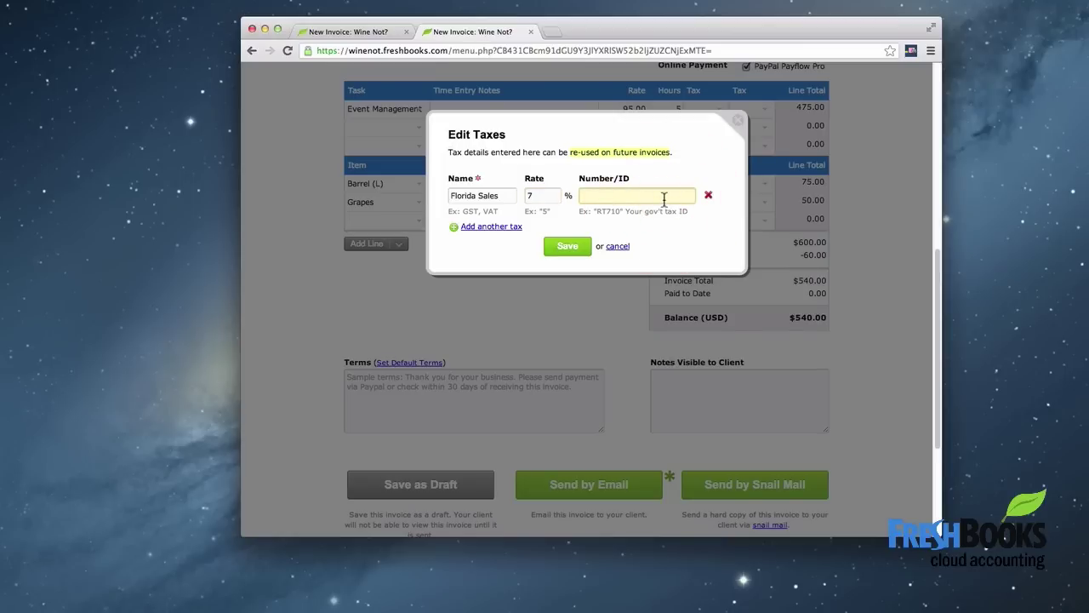
{"action": "left_click", "coordinate": [502, 230]}
{"action": "left_click", "coordinate": [572, 246]}
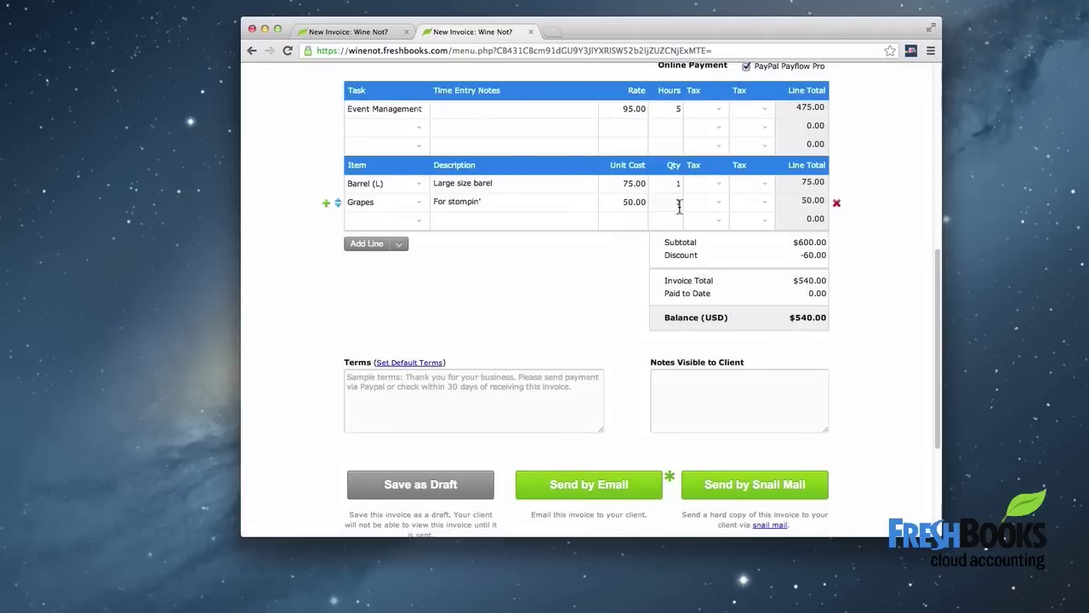
{"action": "left_click", "coordinate": [718, 207]}
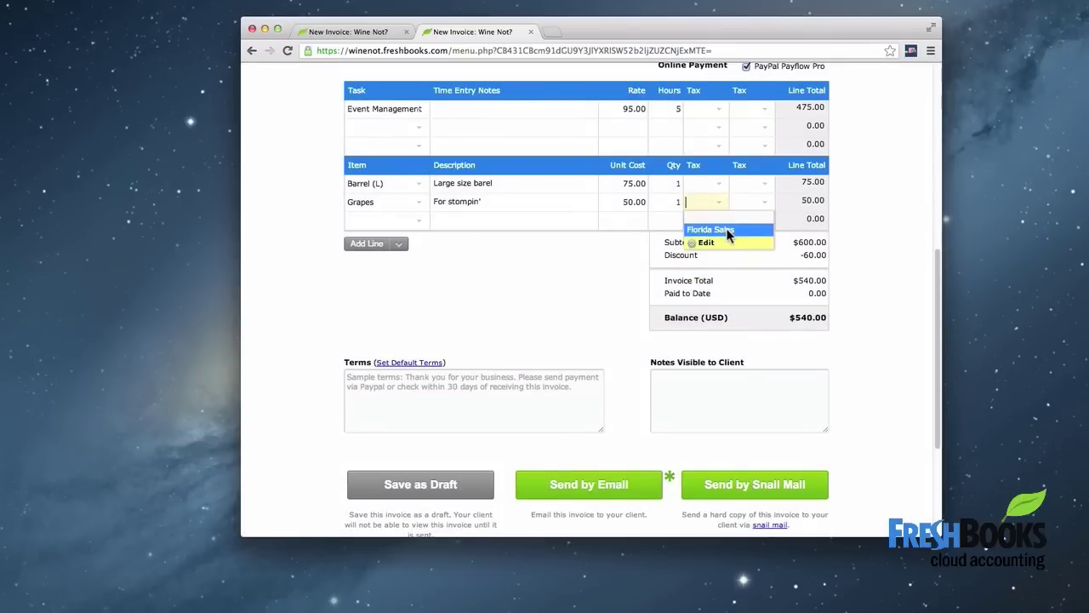
{"action": "left_click", "coordinate": [727, 231]}
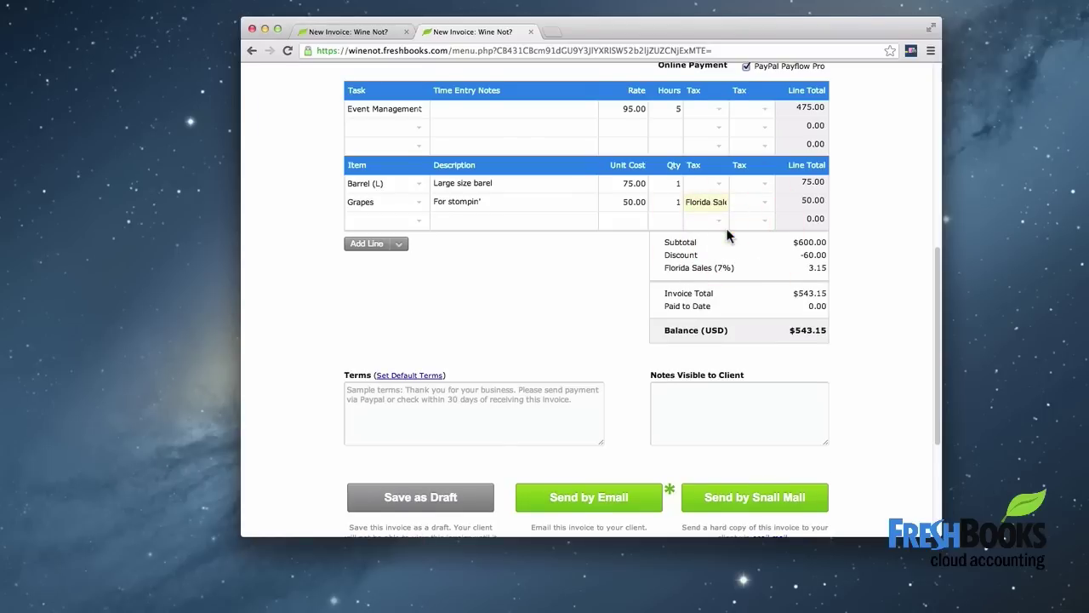
Save "Payment due within 15 days" as the default invoice terms.
{"action": "scroll", "coordinate": [838, 275], "scroll_direction": "down", "scroll_amount": 2}
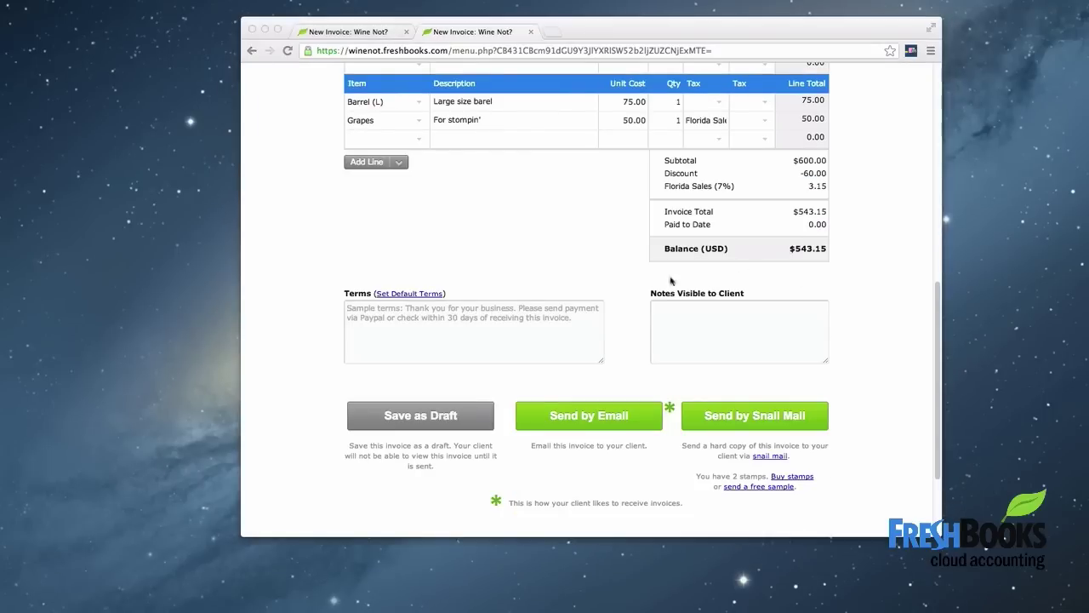
{"action": "left_click", "coordinate": [428, 296]}
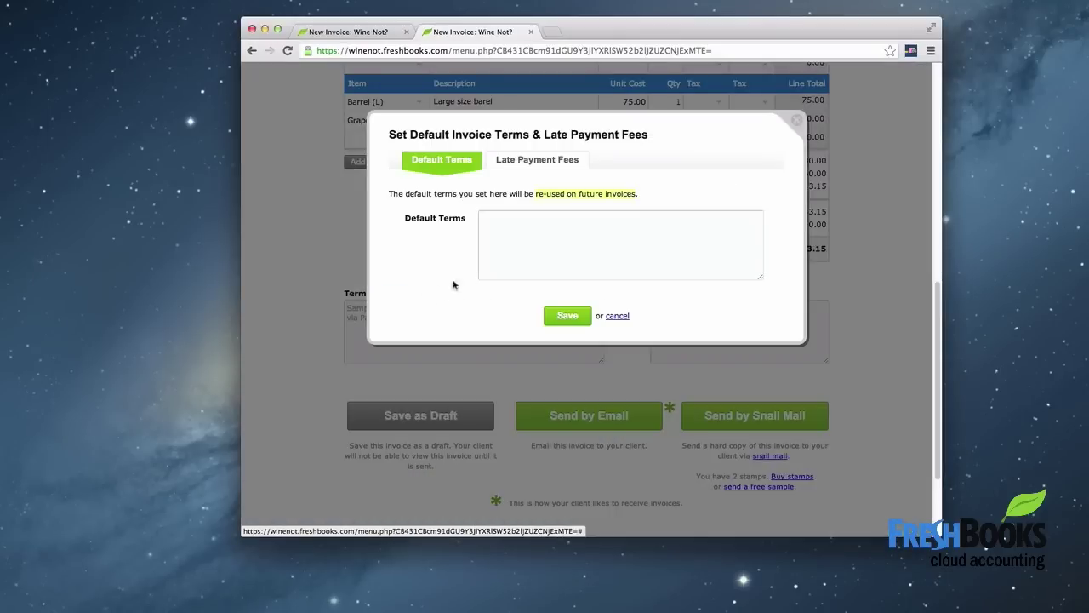
{"action": "left_click", "coordinate": [503, 257]}
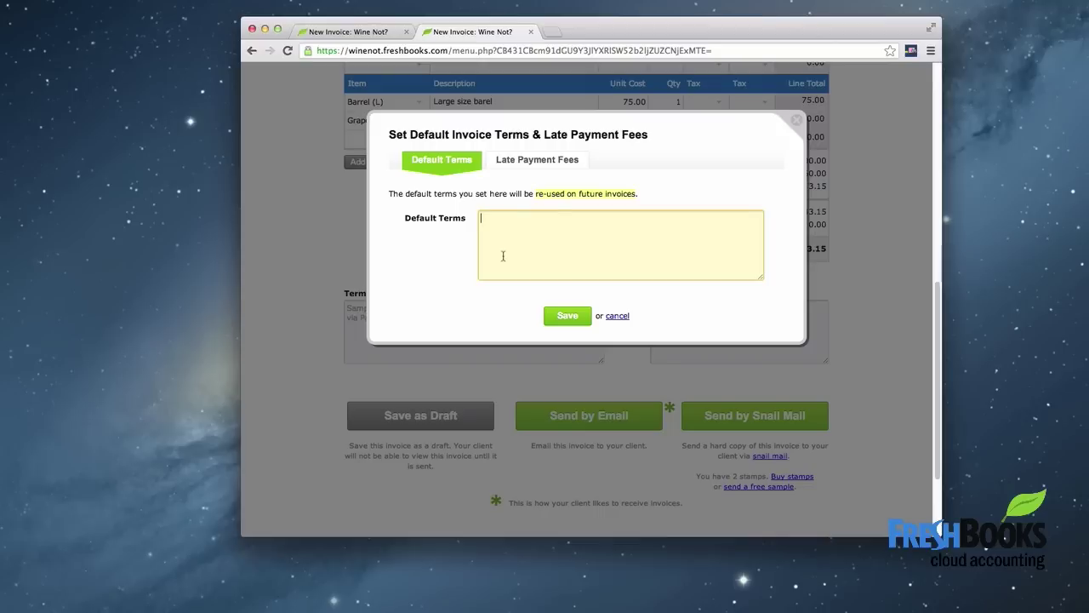
{"action": "type", "text": "Payment due within 15 days"}
{"action": "left_click", "coordinate": [567, 315]}
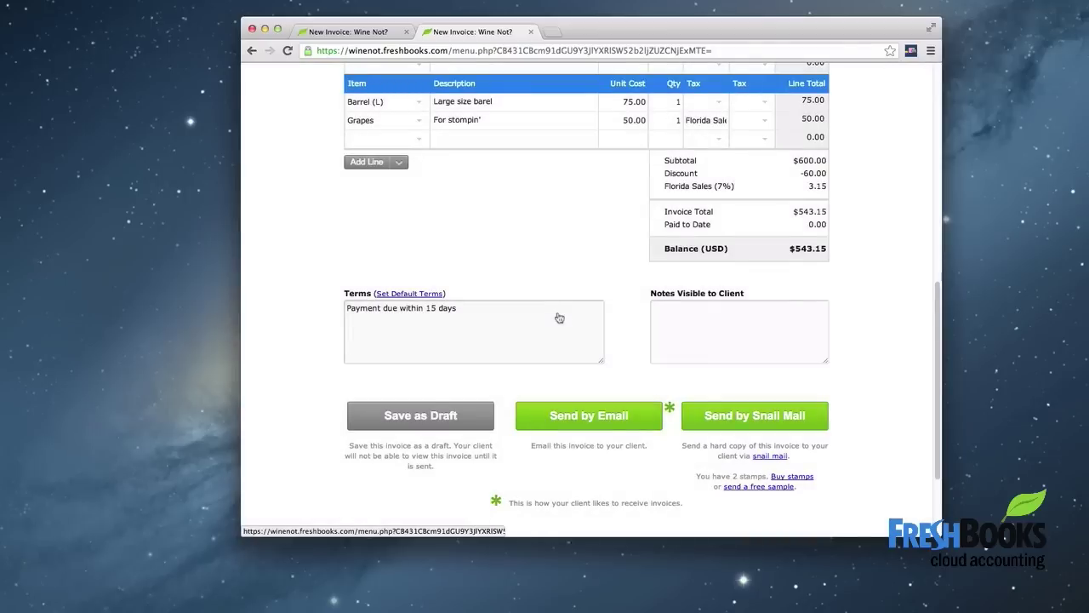
Add the client-visible note "Thank you for your business" and send the invoice by email with the default message.
{"action": "left_click", "coordinate": [656, 315]}
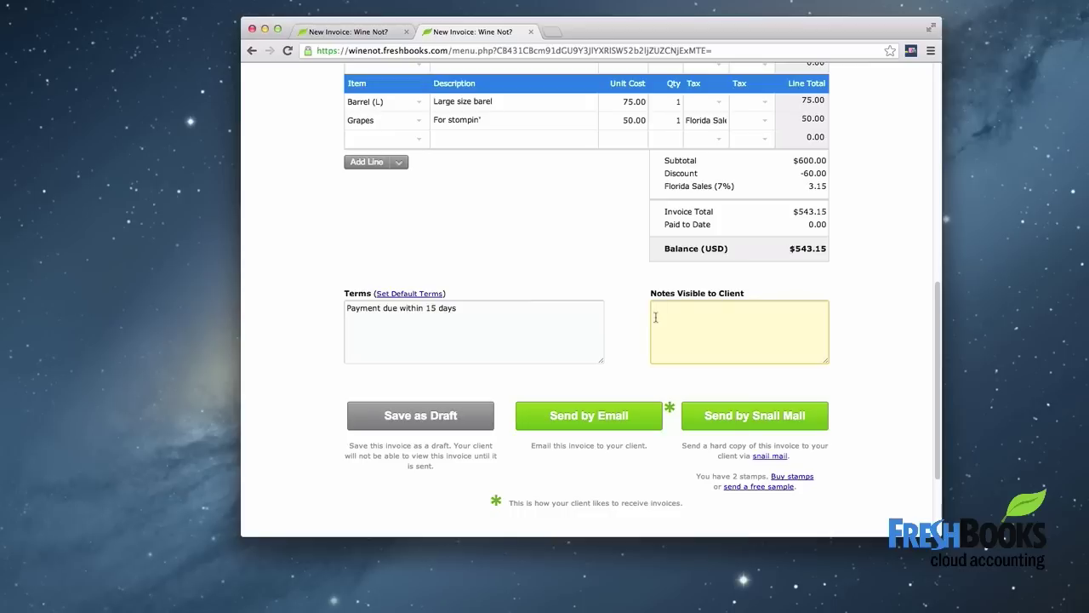
{"action": "type", "text": "Thank you for your business"}
{"action": "left_click", "coordinate": [651, 420]}
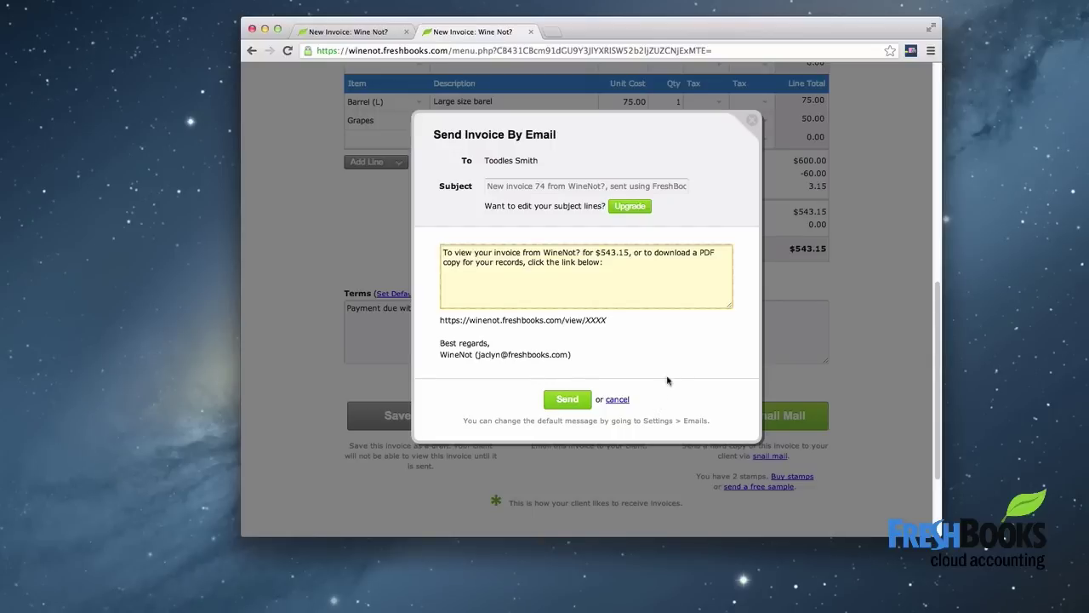
{"action": "left_click", "coordinate": [566, 400]}
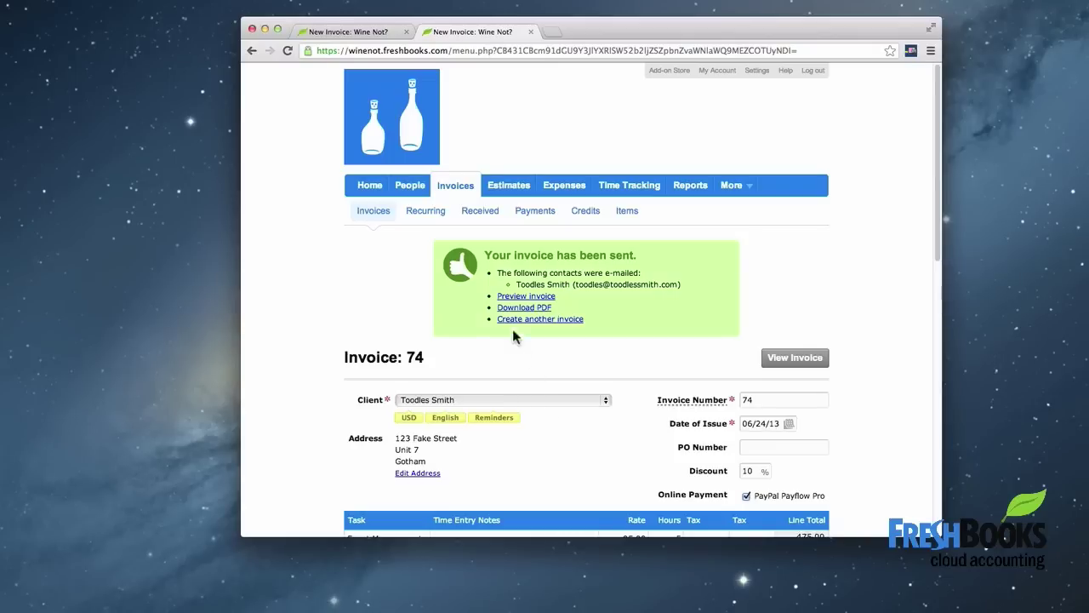
Open the copy of the invoice 74 notification in the sent emails list.
{"action": "left_click", "coordinate": [409, 187]}
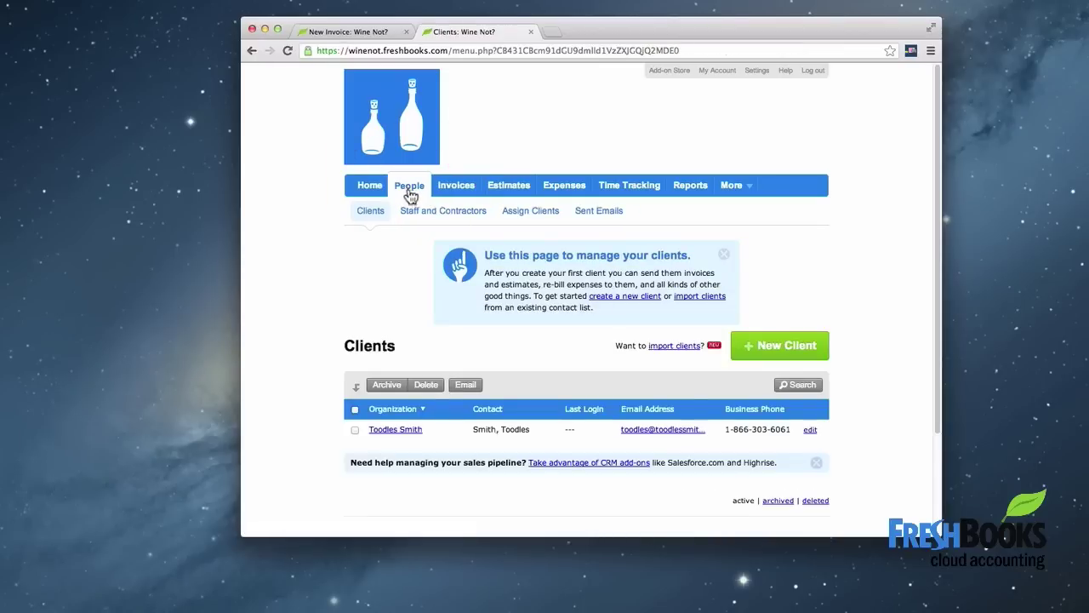
{"action": "left_click", "coordinate": [599, 212]}
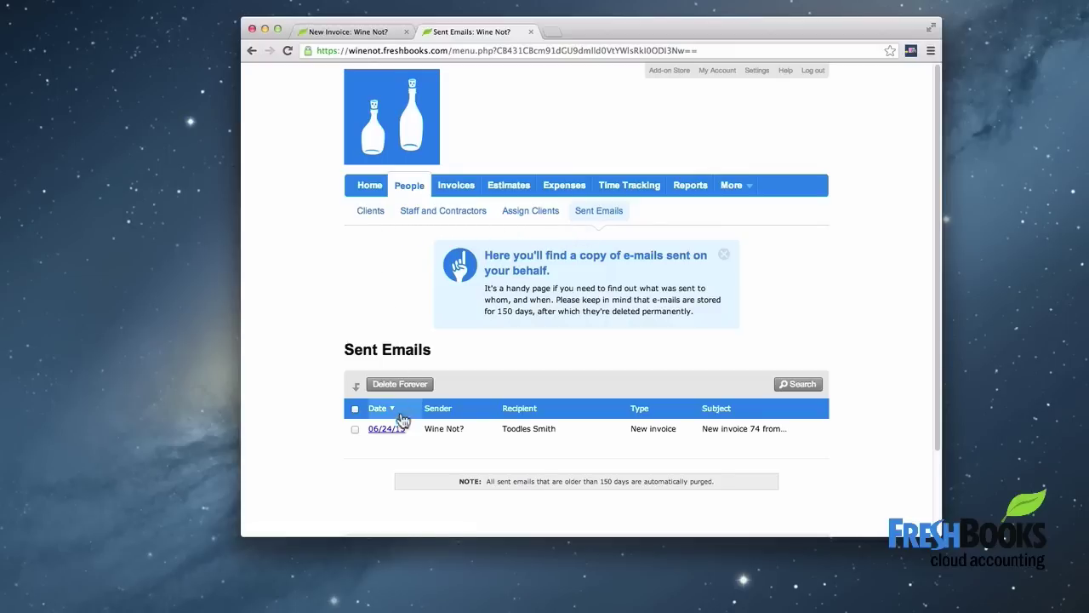
{"action": "left_click_drag", "start_coordinate": [366, 428], "coordinate": [406, 439]}
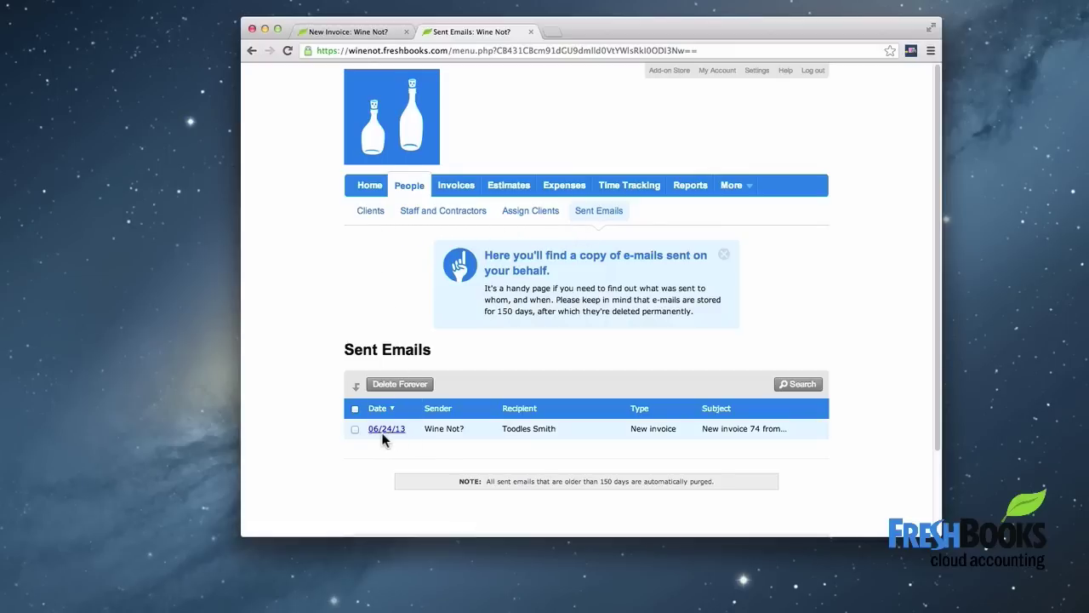
{"action": "left_click", "coordinate": [384, 434]}
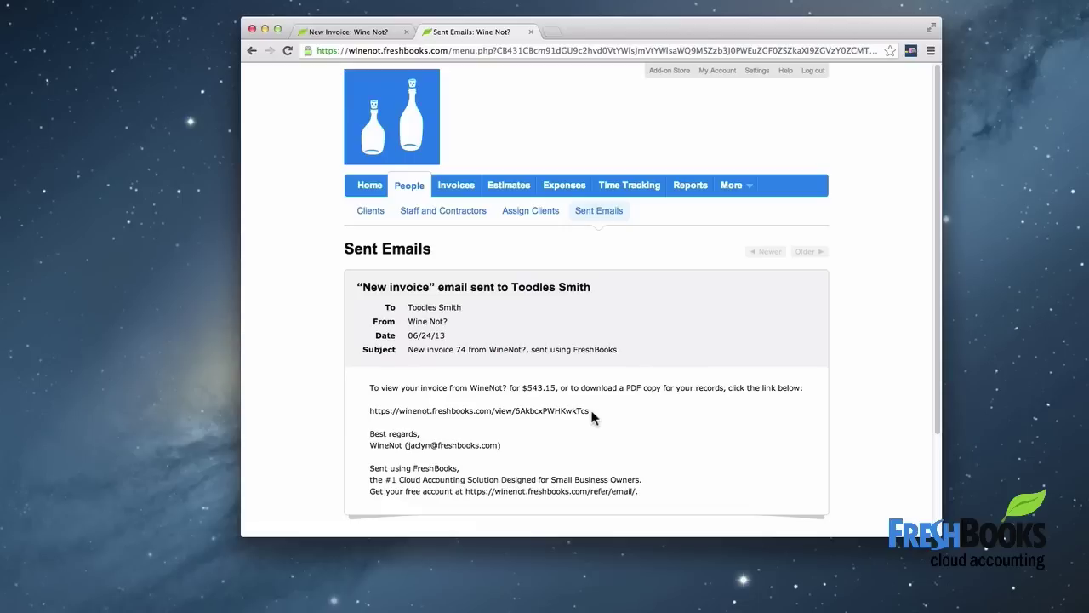
Copy the invoice link from the sent email's body, switch to Firefox and open the link there to see the client's view.
{"action": "left_click_drag", "start_coordinate": [589, 410], "coordinate": [372, 410]}
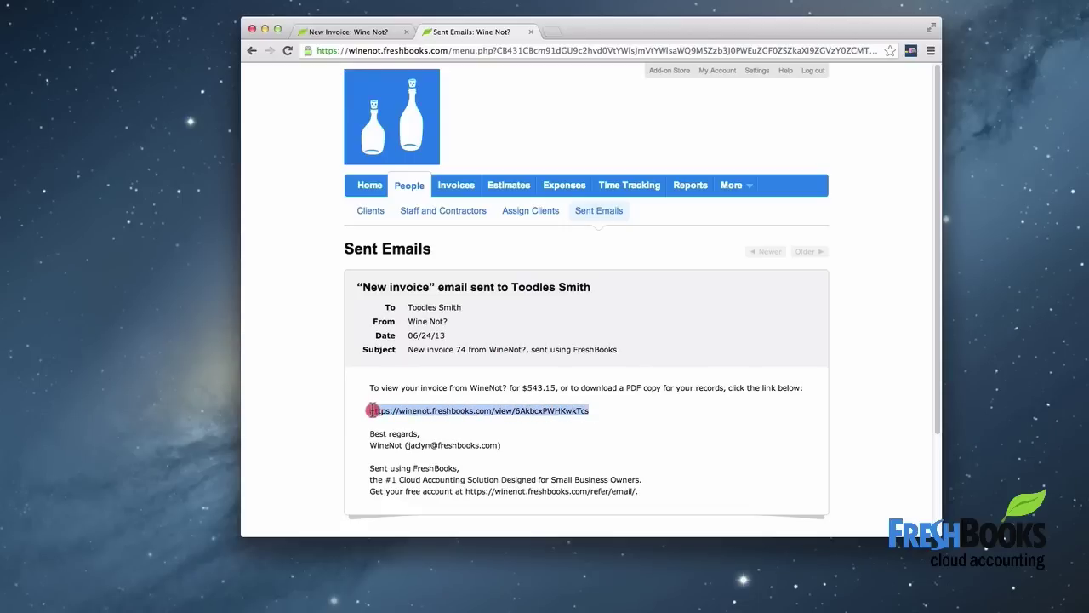
{"action": "left_click", "coordinate": [372, 411]}
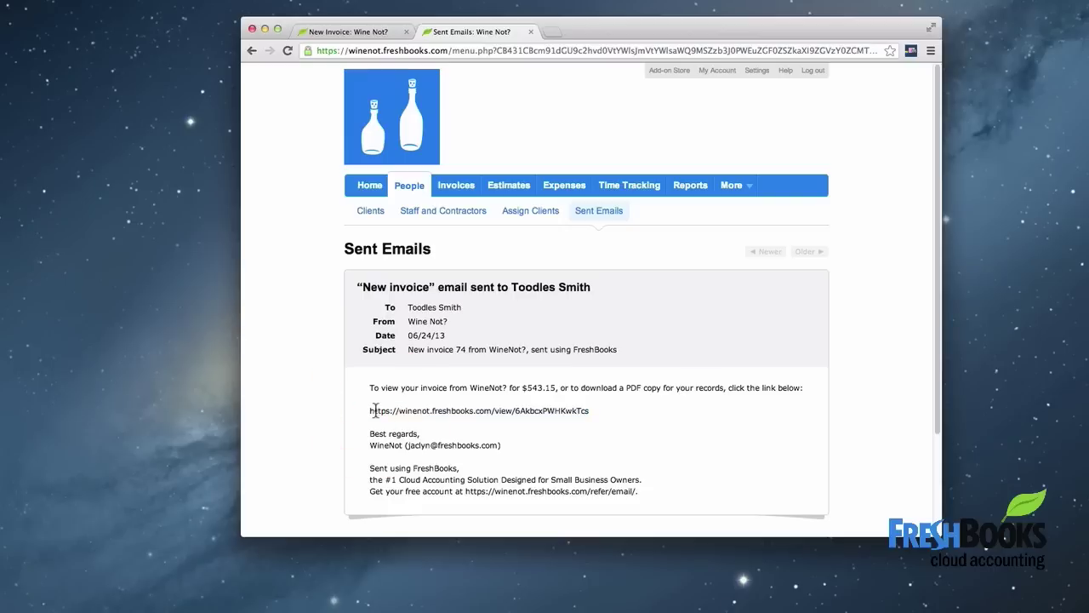
{"action": "left_click_drag", "start_coordinate": [372, 412], "coordinate": [589, 411]}
{"action": "key", "text": "super+c"}
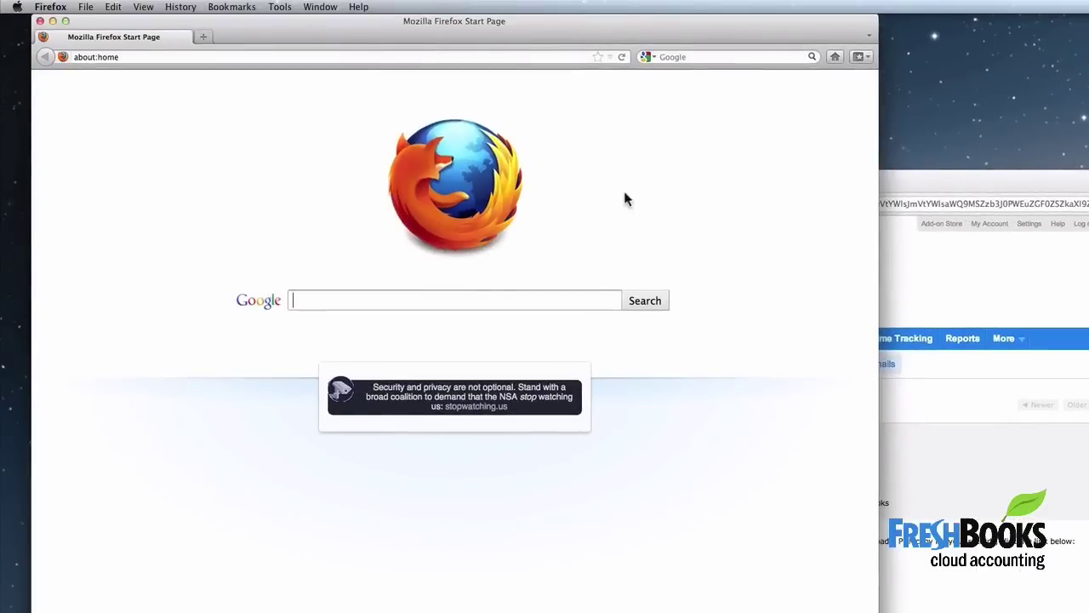
{"action": "left_click", "coordinate": [566, 56]}
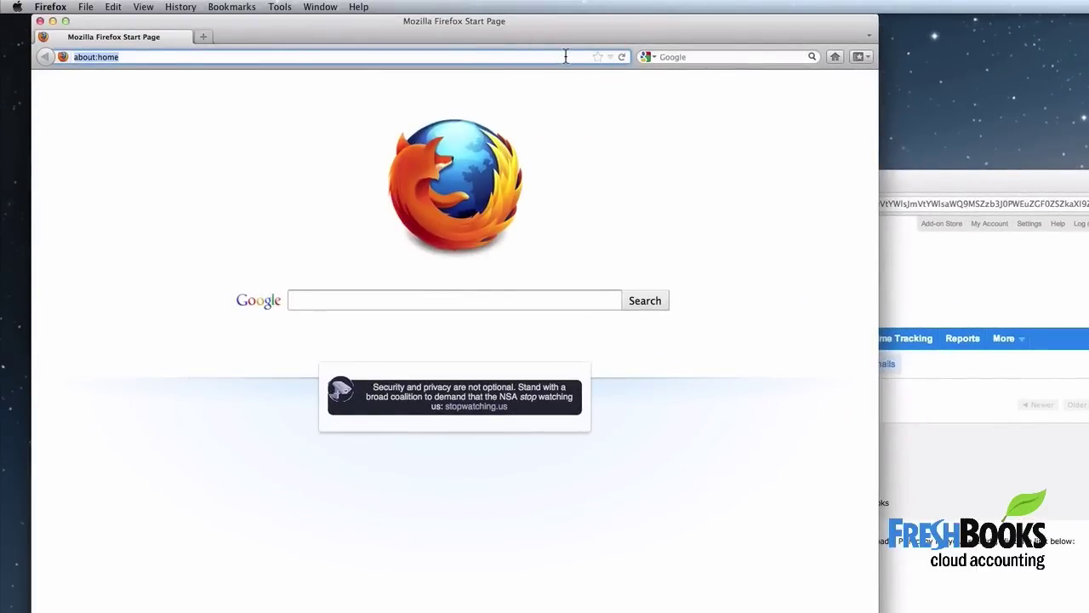
{"action": "key", "text": "super+v"}
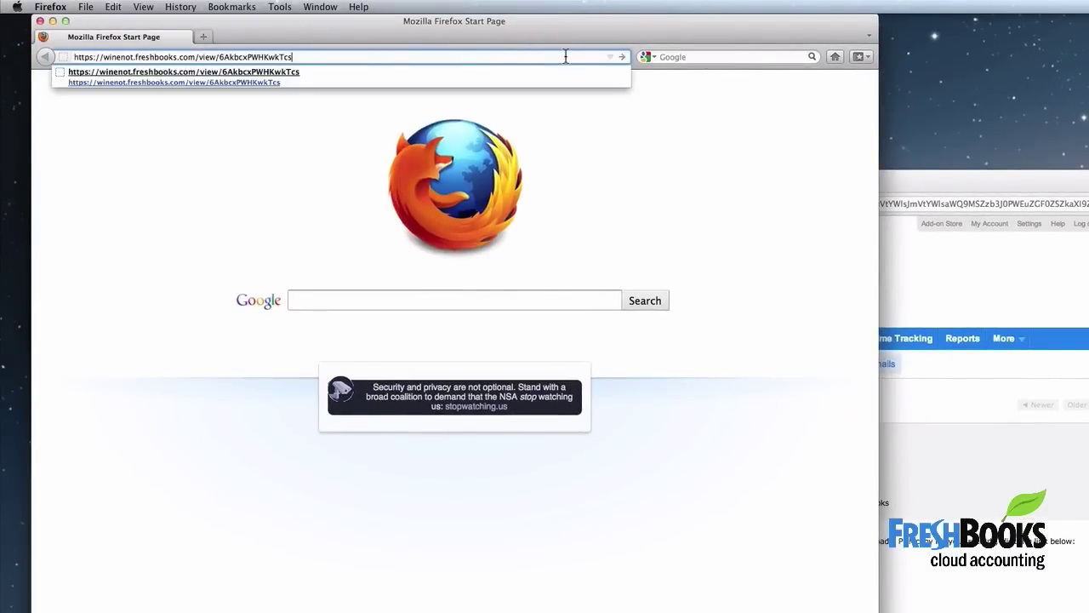
{"action": "key", "text": "Return"}
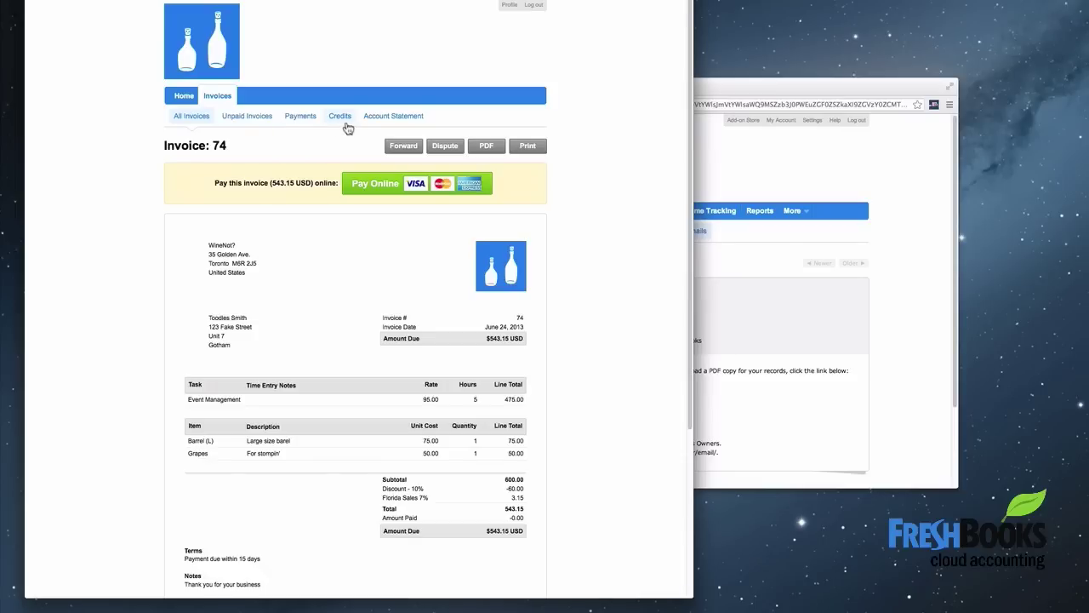
View the client's account statement and full invoice list, and reopen invoice 74 from the list.
{"action": "left_click", "coordinate": [385, 123]}
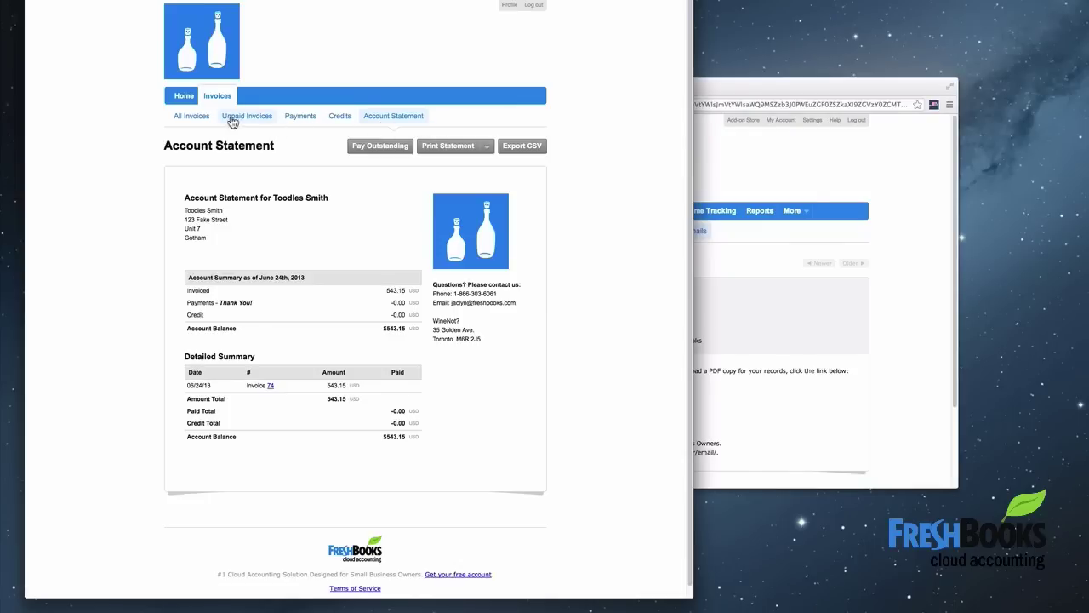
{"action": "left_click", "coordinate": [202, 117]}
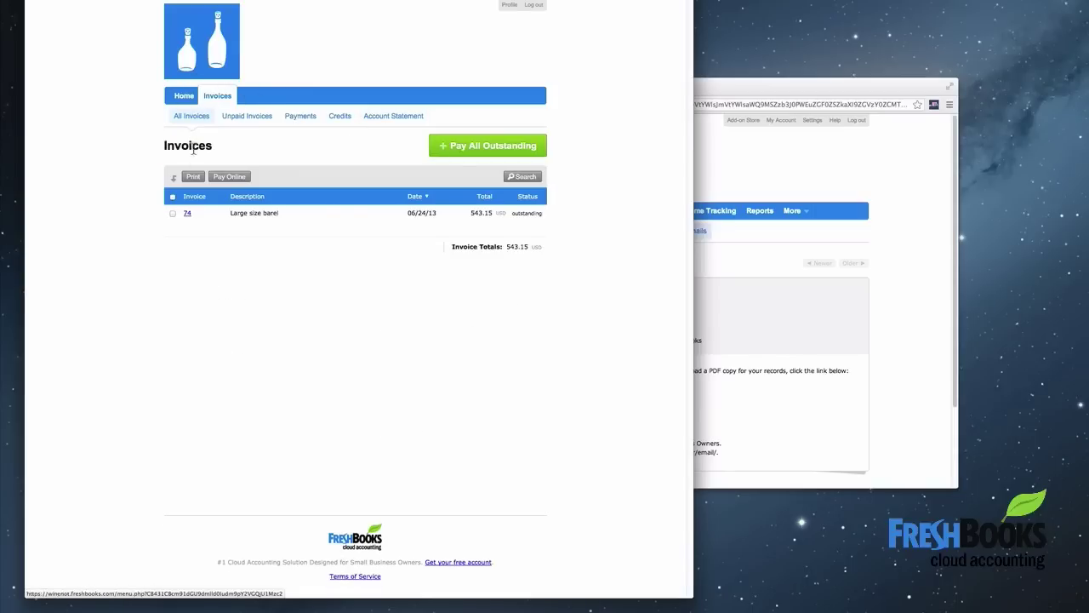
{"action": "left_click", "coordinate": [187, 215]}
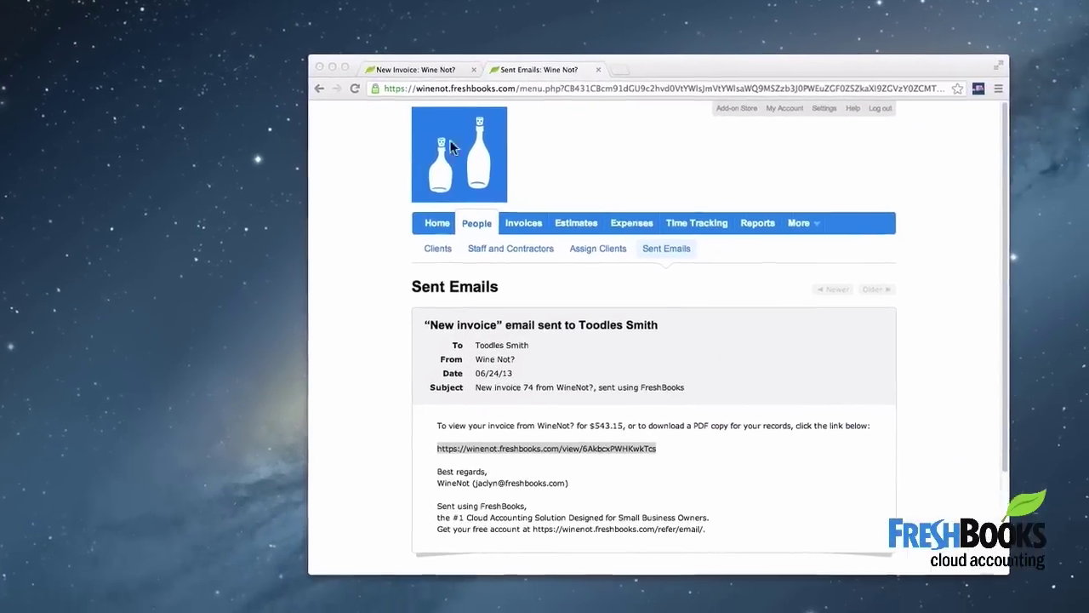
Return to the business account in Chrome and start a payment entry for invoice 74 from the invoice list.
{"action": "left_click", "coordinate": [561, 166]}
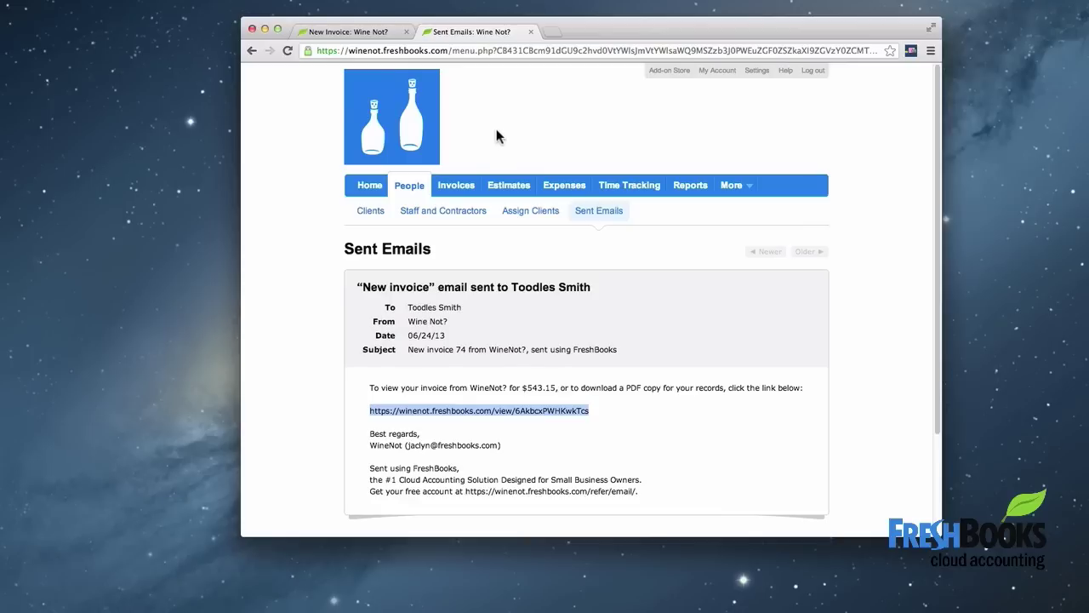
{"action": "left_click", "coordinate": [456, 189]}
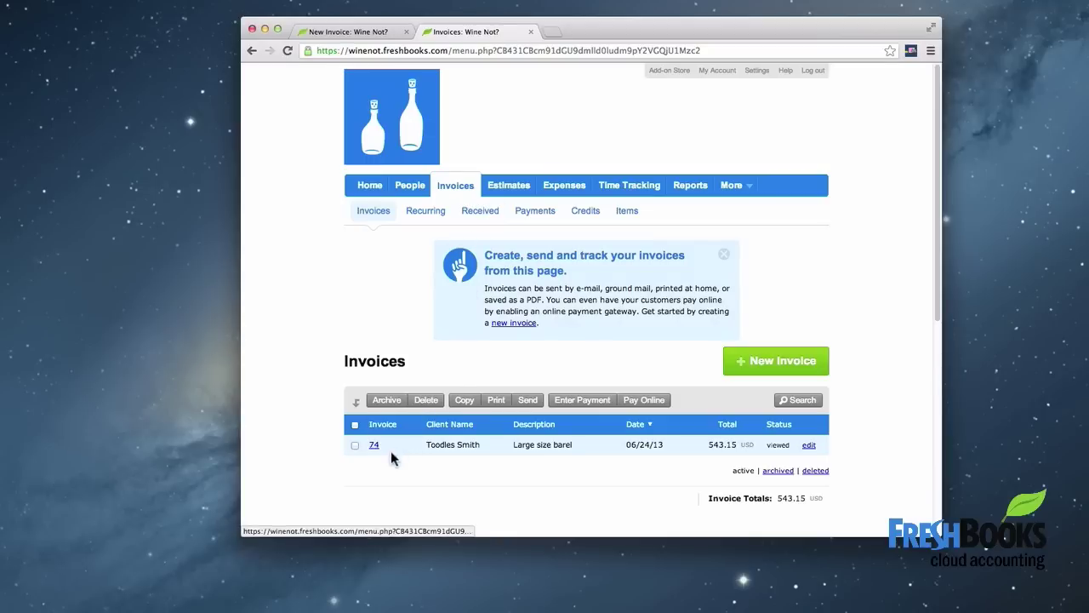
{"action": "mouse_move", "coordinate": [379, 449]}
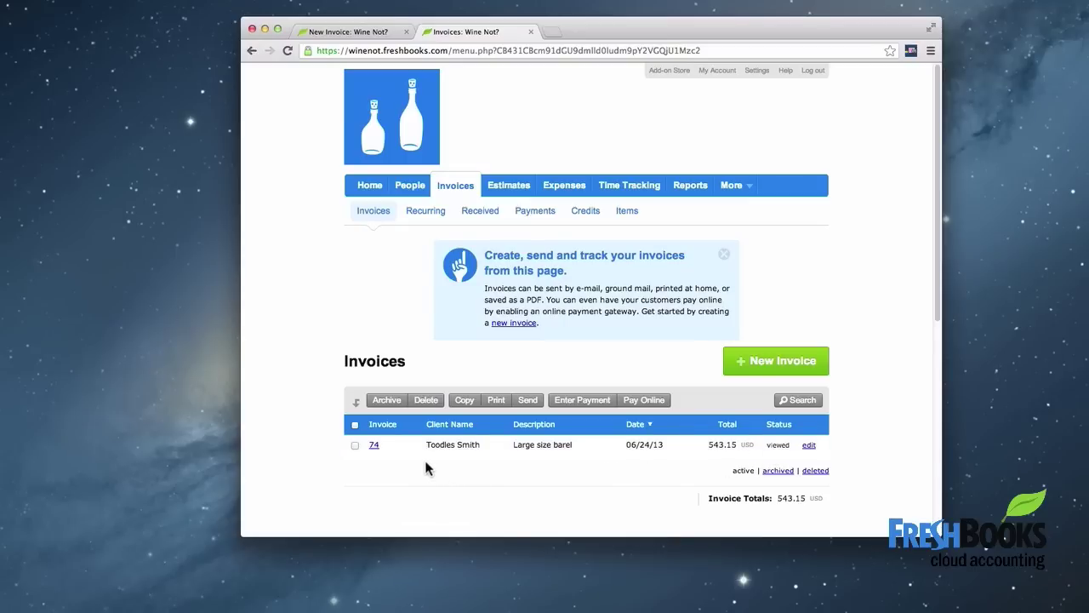
{"action": "left_click", "coordinate": [355, 445]}
{"action": "left_click", "coordinate": [583, 401]}
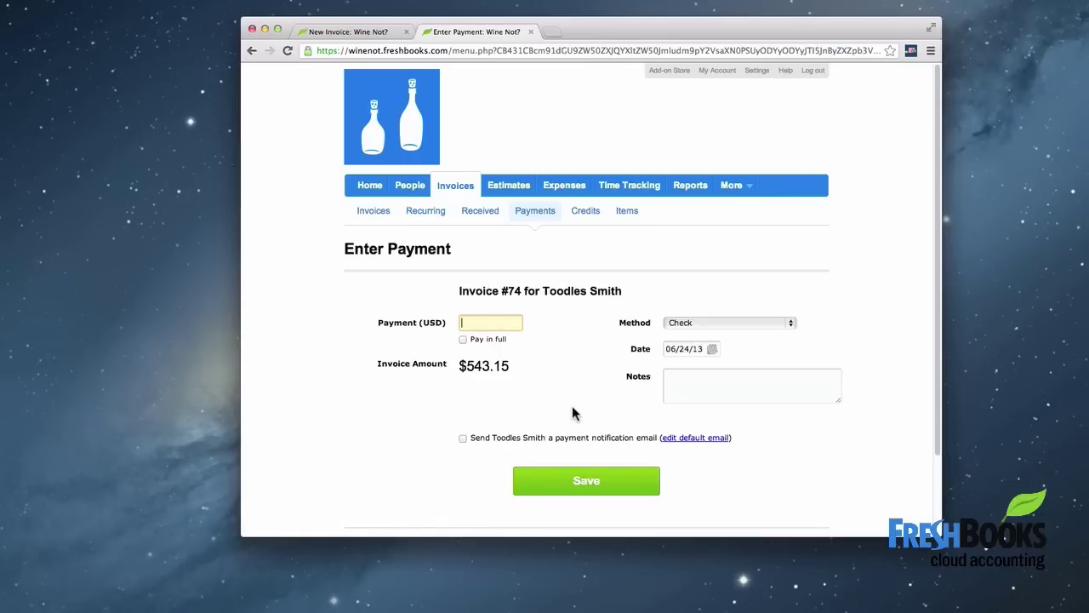
Record invoice 74 as paid in full by Check with the note "chk #321", and confirm the payment.
{"action": "left_click", "coordinate": [464, 342]}
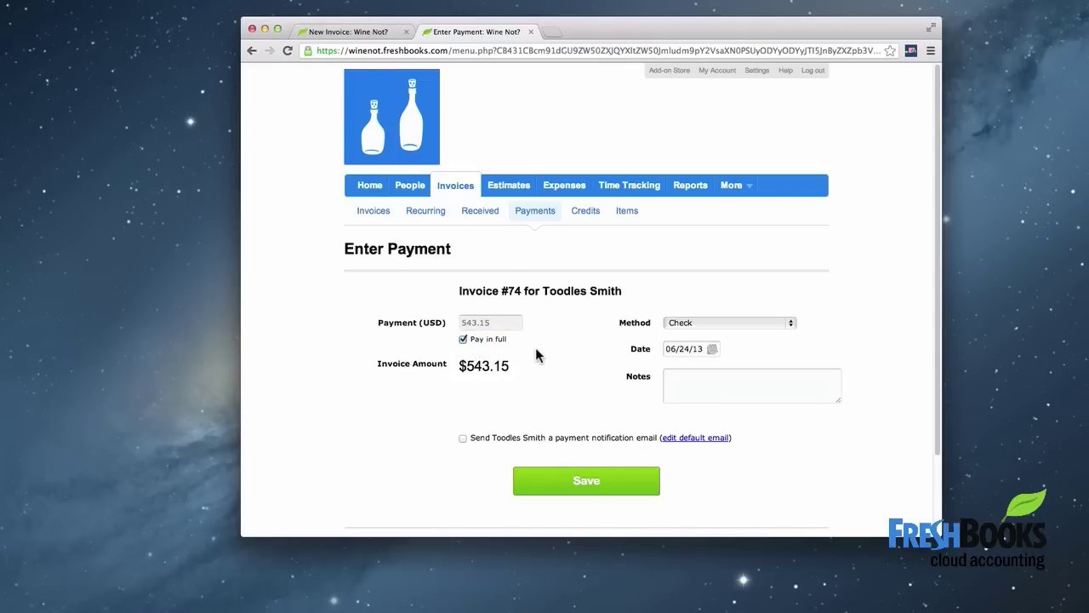
{"action": "left_click", "coordinate": [679, 324]}
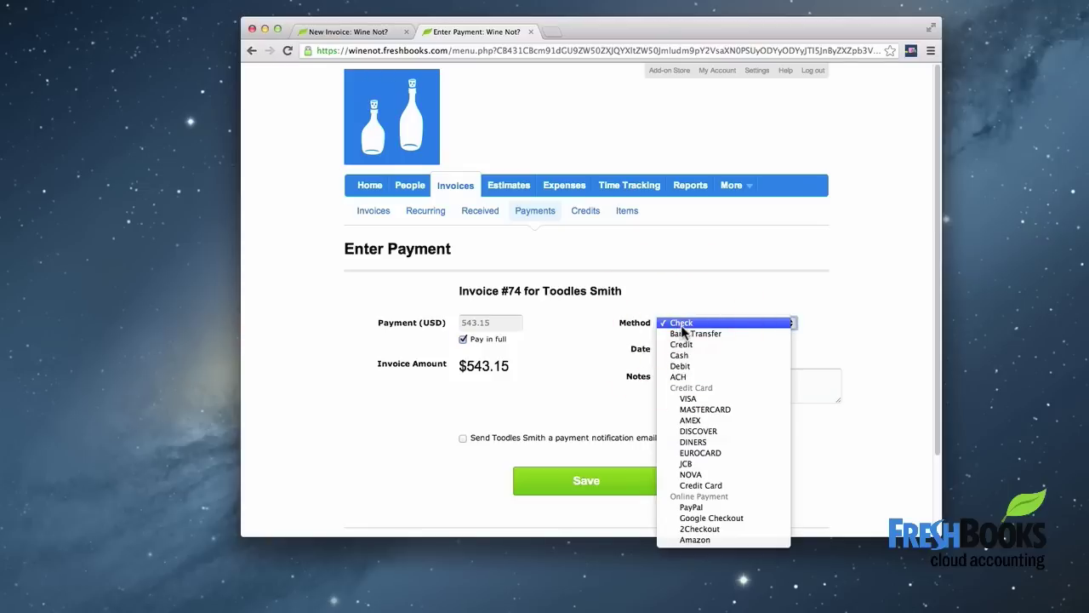
{"action": "left_click", "coordinate": [778, 323]}
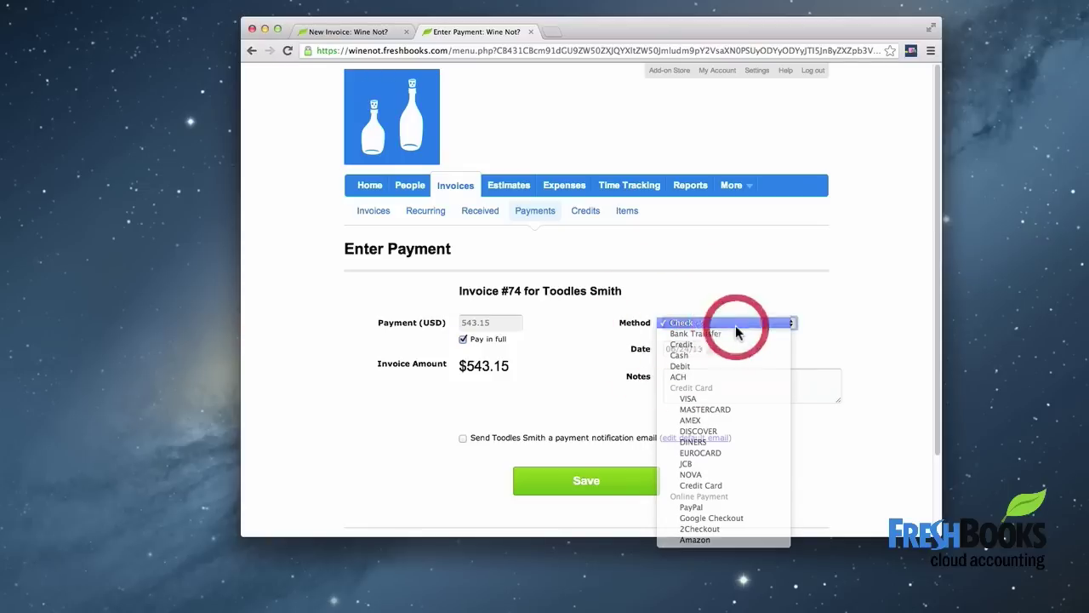
{"action": "left_click", "coordinate": [715, 377]}
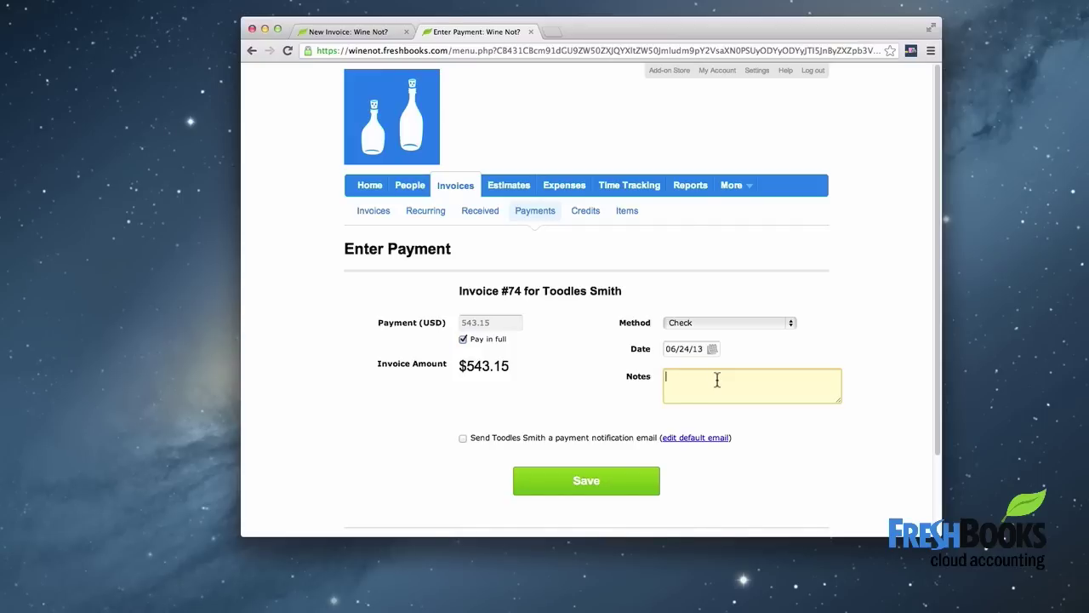
{"action": "type", "text": "chk #321"}
{"action": "left_click", "coordinate": [612, 474]}
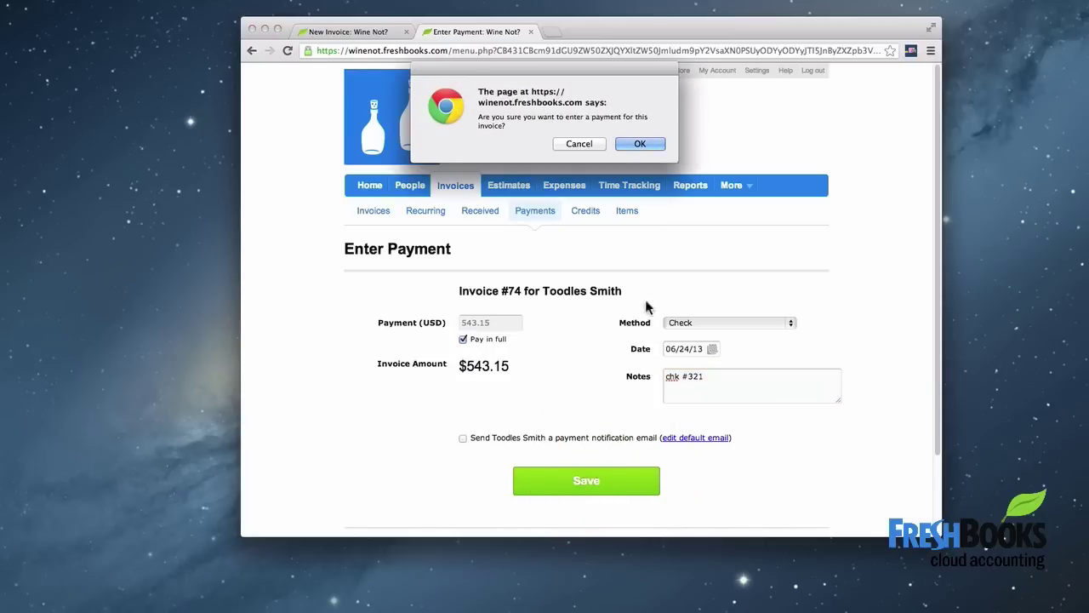
{"action": "left_click", "coordinate": [638, 144]}
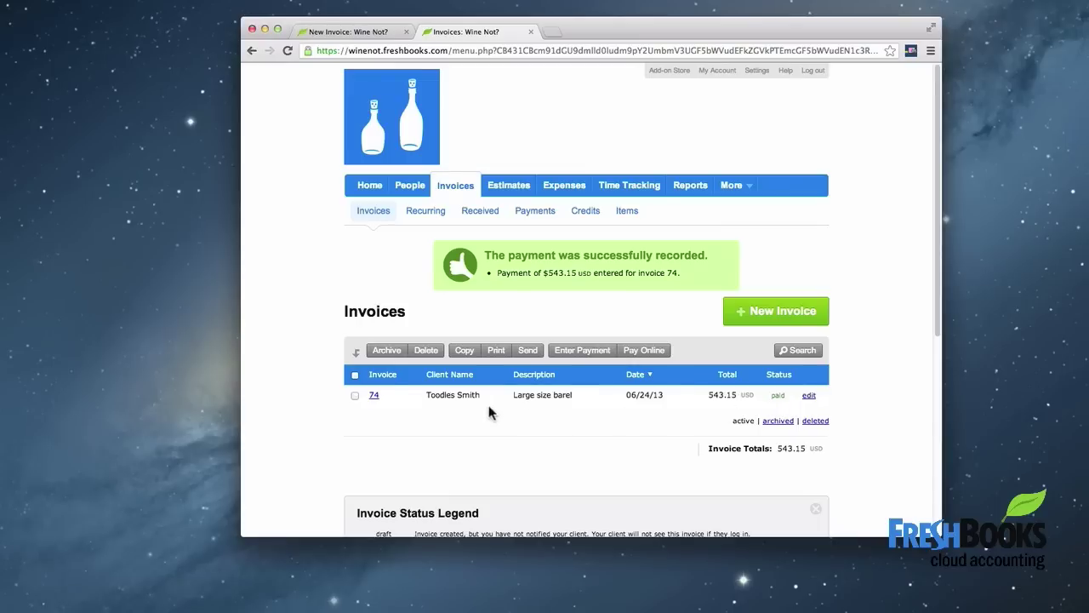
Open invoice 74 and examine its paid status, totals and Invoice Autobiography history.
{"action": "double_click", "coordinate": [375, 397]}
{"action": "left_click", "coordinate": [375, 397]}
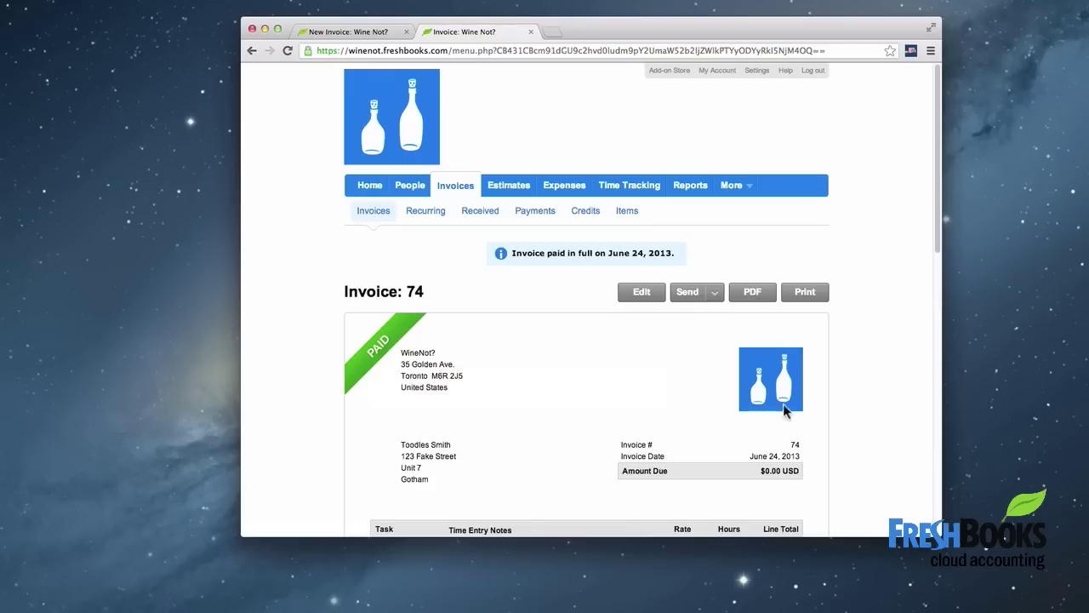
{"action": "scroll", "coordinate": [847, 412], "scroll_direction": "down", "scroll_amount": 3}
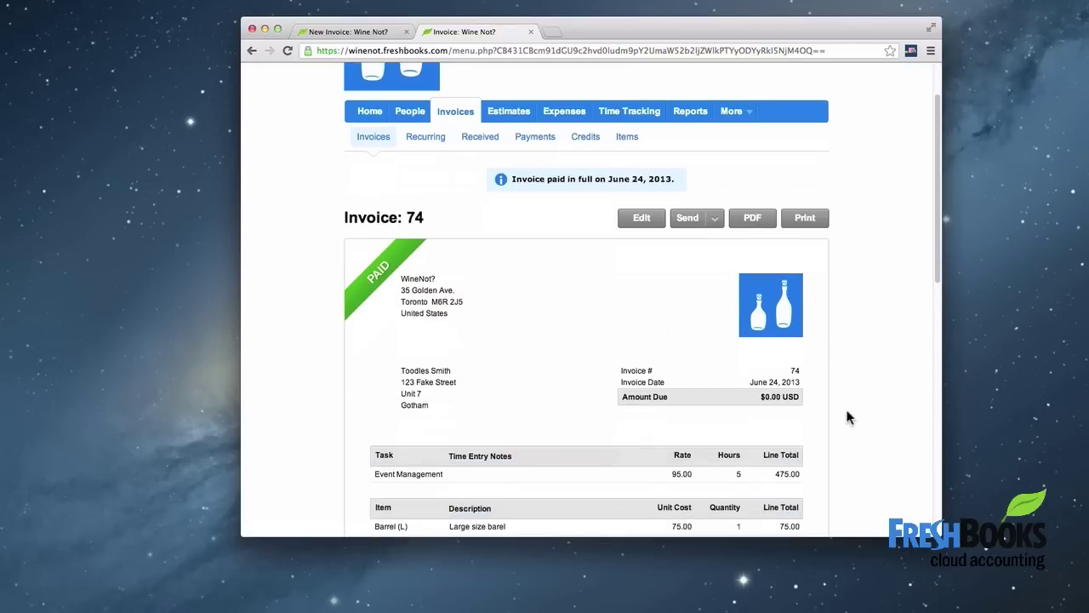
{"action": "scroll", "coordinate": [847, 418], "scroll_direction": "down", "scroll_amount": 5}
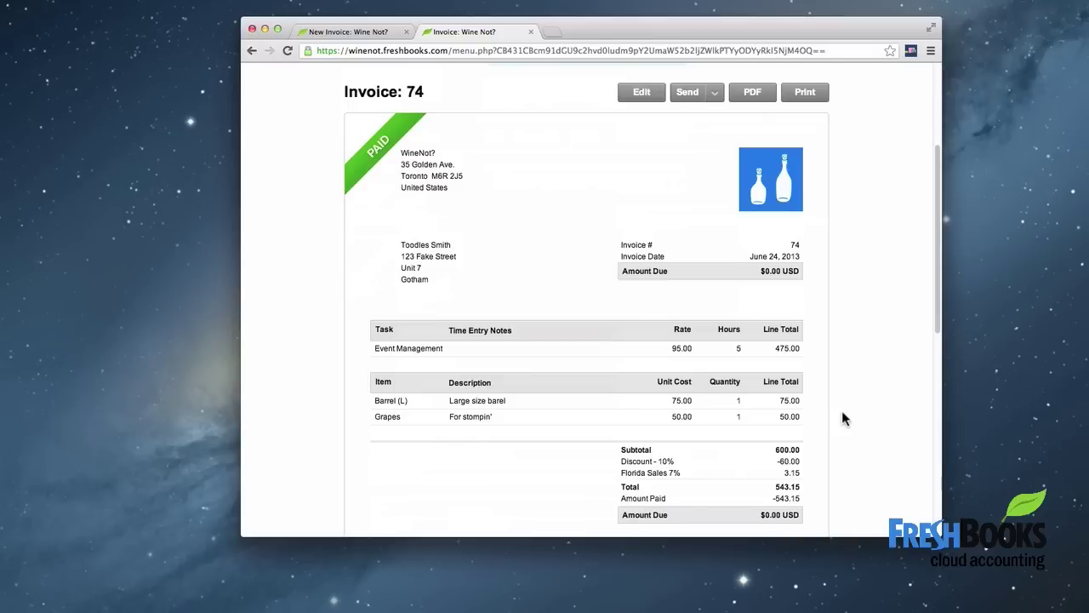
{"action": "scroll", "coordinate": [841, 411], "scroll_direction": "down", "scroll_amount": 15}
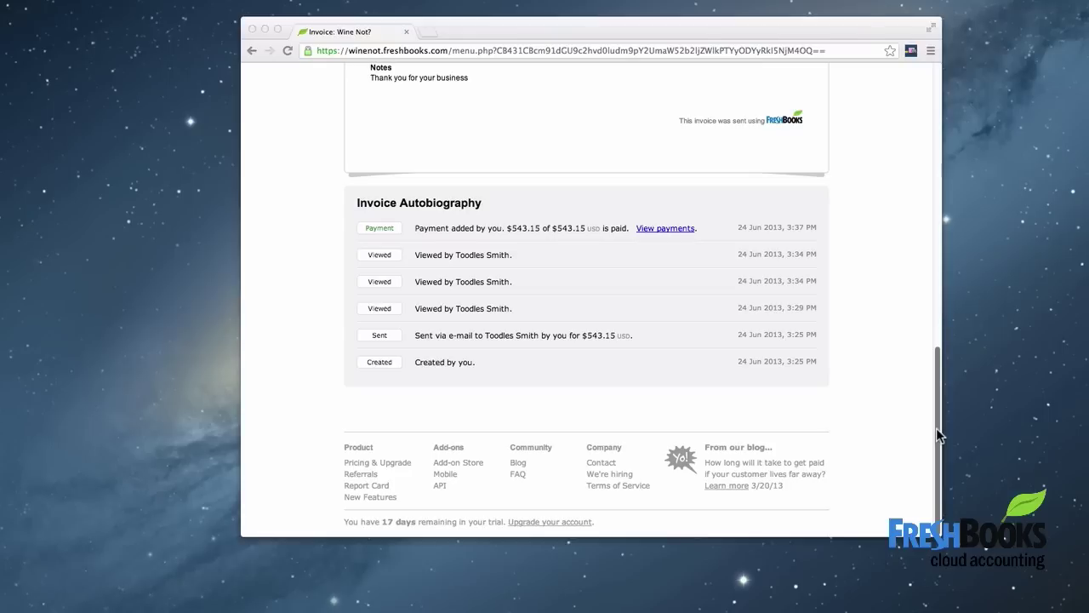
{"action": "scroll", "coordinate": [937, 428], "scroll_direction": "up", "scroll_amount": 10}
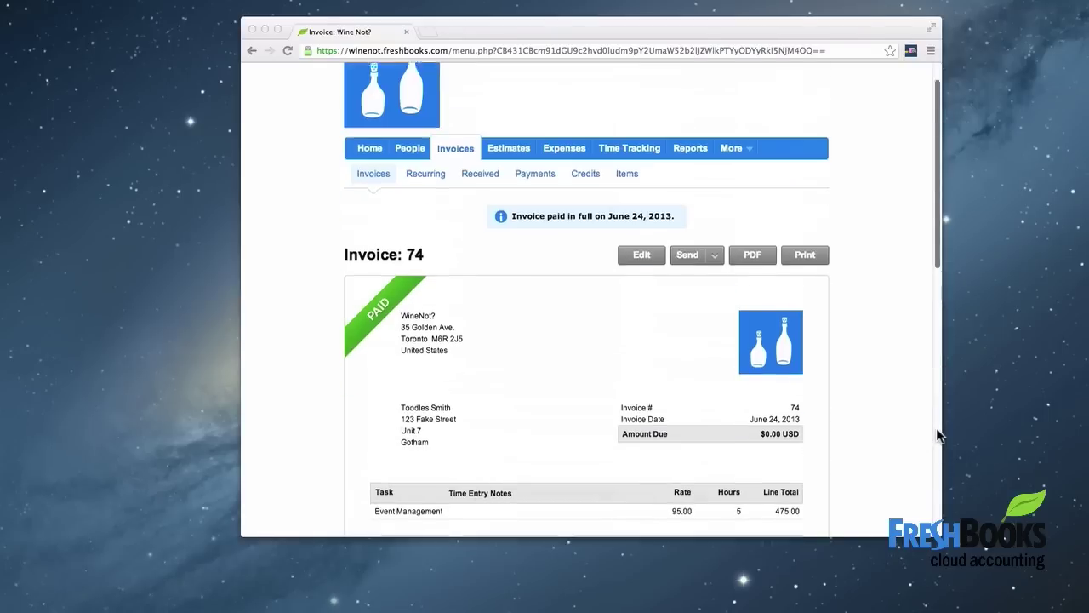
{"action": "scroll", "coordinate": [936, 436], "scroll_direction": "up", "scroll_amount": 1}
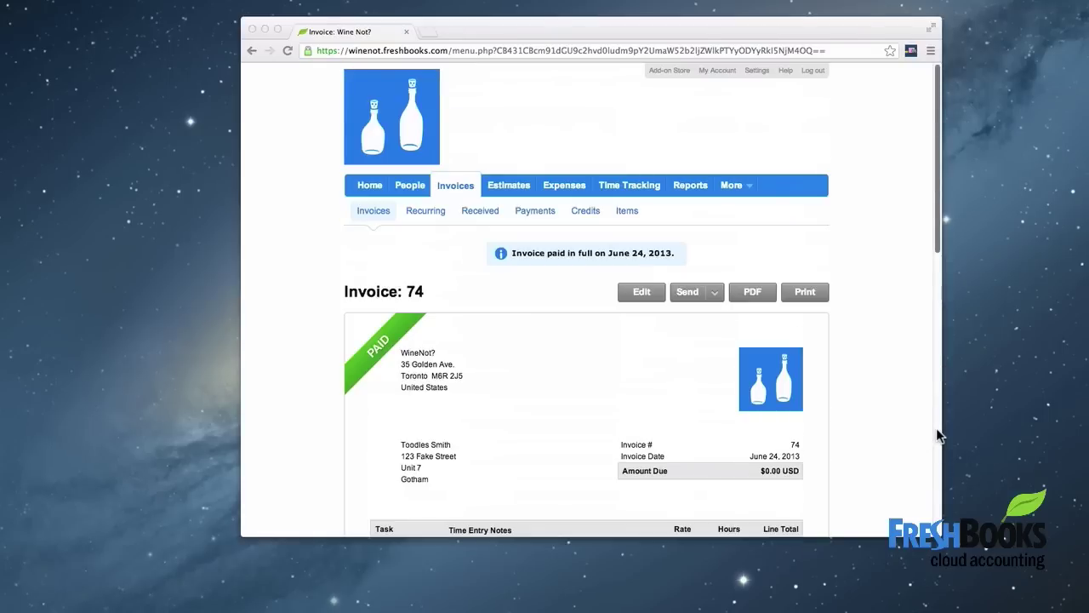
Convert estimate 0000001 to a one-time invoice and review the details and lines carried over to the new invoice form.
{"action": "left_click", "coordinate": [513, 184]}
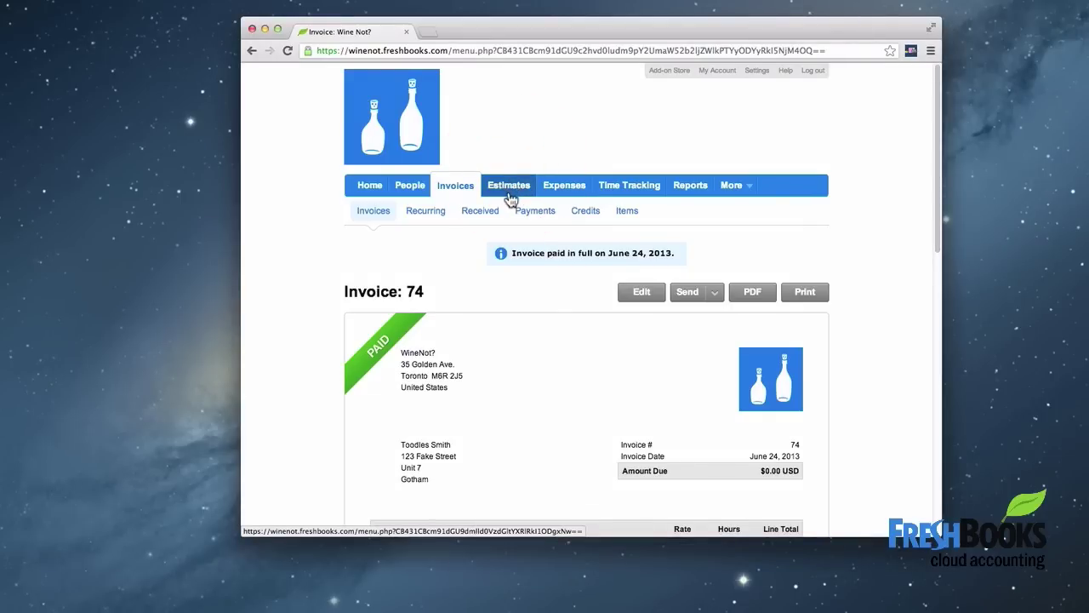
{"action": "left_click", "coordinate": [509, 196]}
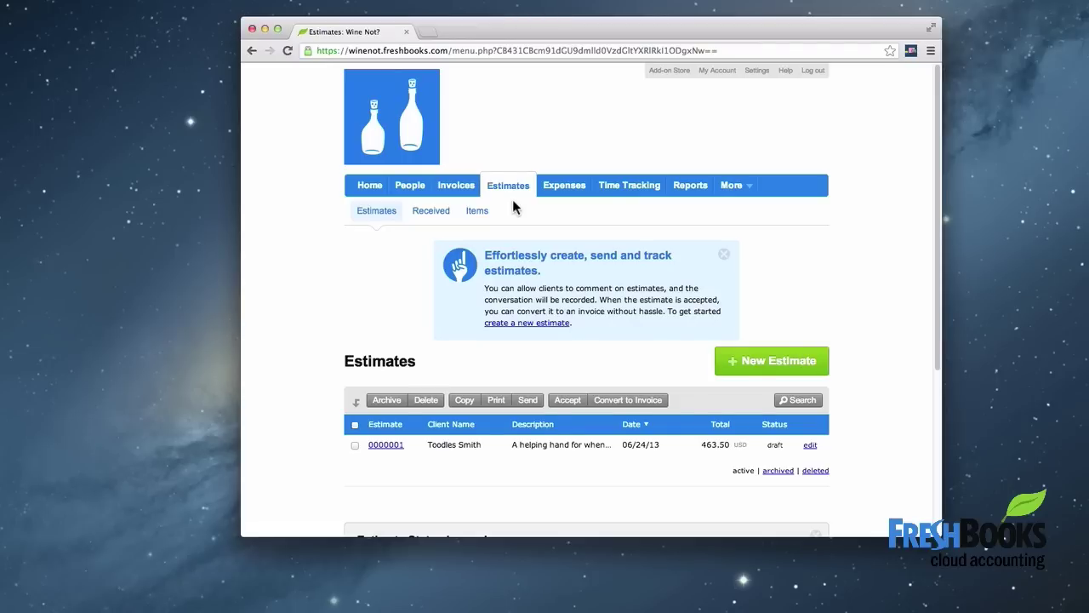
{"action": "left_click", "coordinate": [355, 446]}
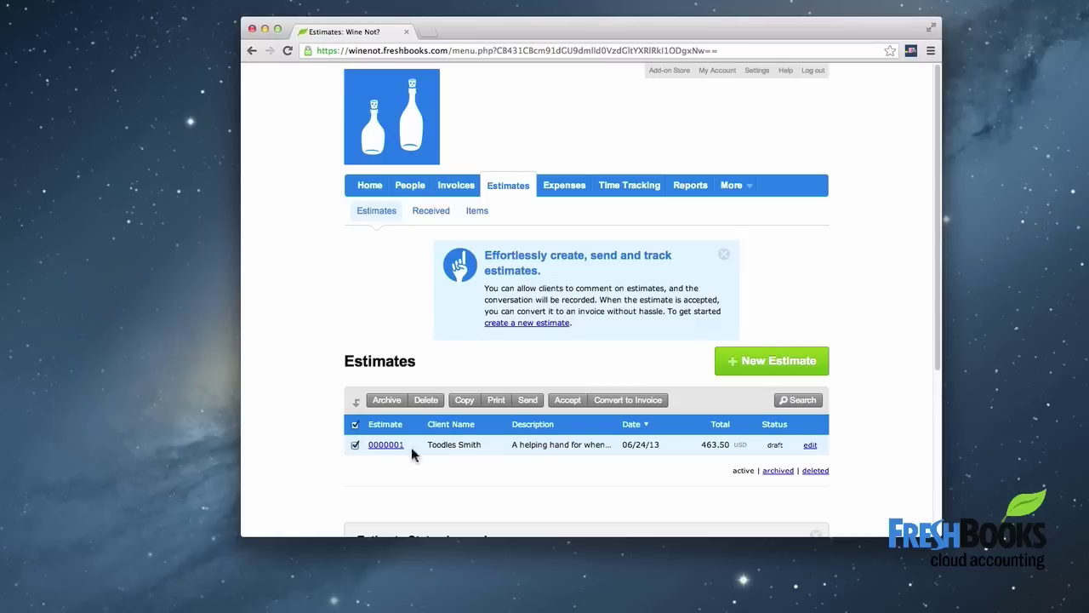
{"action": "left_click", "coordinate": [630, 407]}
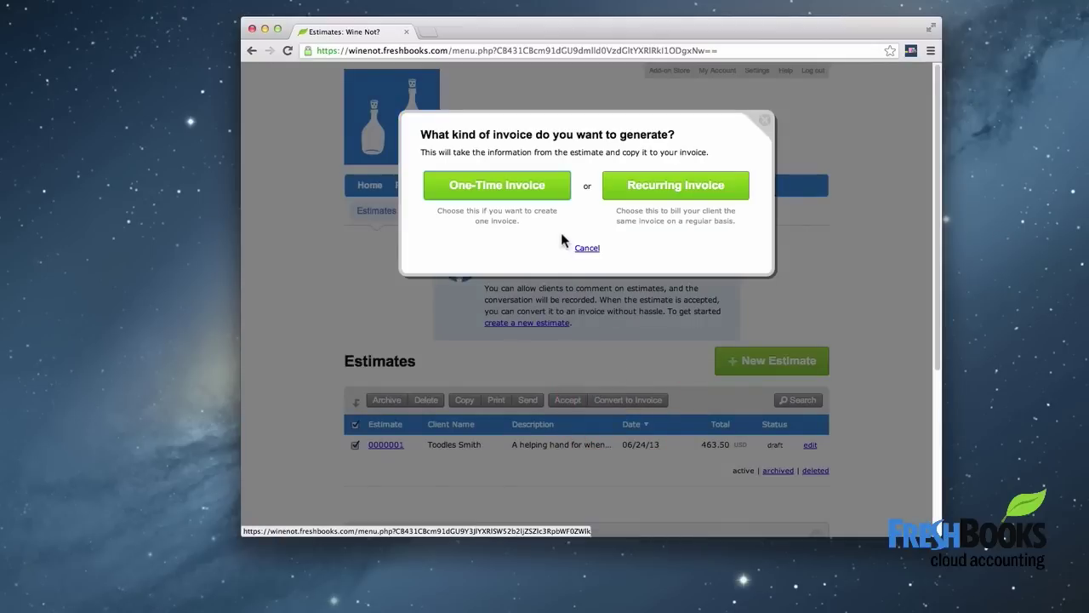
{"action": "left_click", "coordinate": [550, 194]}
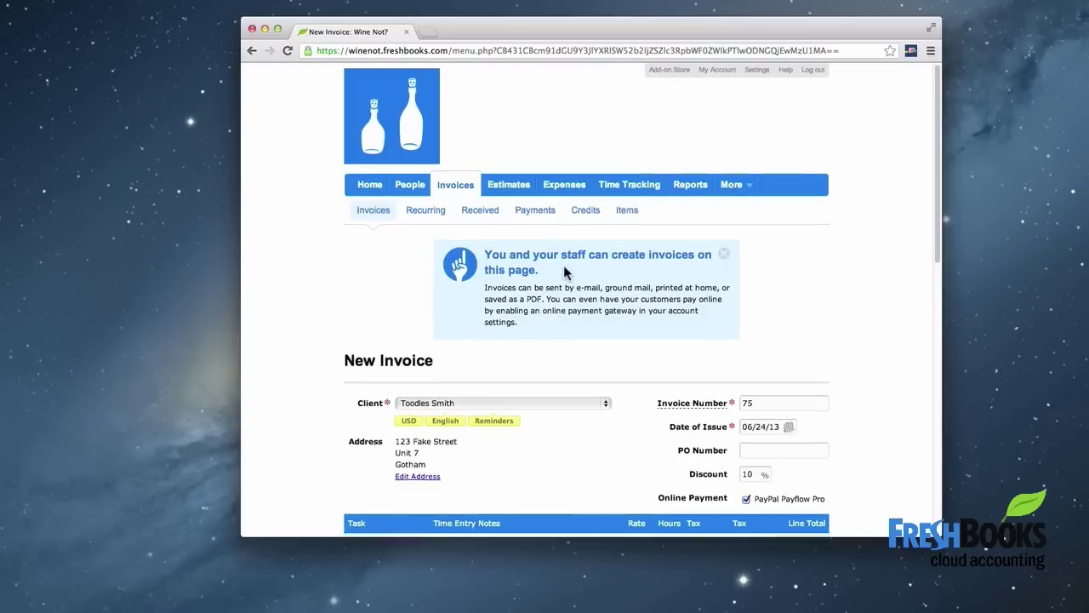
{"action": "scroll", "coordinate": [564, 270], "scroll_direction": "down", "scroll_amount": 3}
{"action": "scroll", "coordinate": [564, 266], "scroll_direction": "down", "scroll_amount": 3}
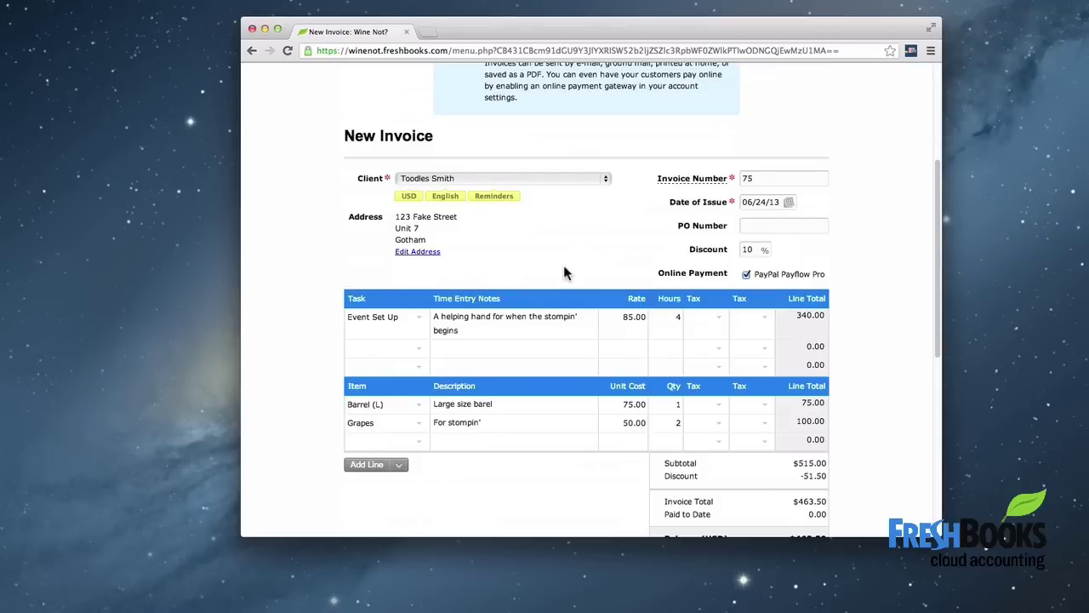
{"action": "scroll", "coordinate": [563, 270], "scroll_direction": "up", "scroll_amount": 6}
Start a new expense of 1200.00 for vendor ABC Property Mgmt, category Rent or Lease, with the note "Monthly Rent".
{"action": "left_click", "coordinate": [565, 194]}
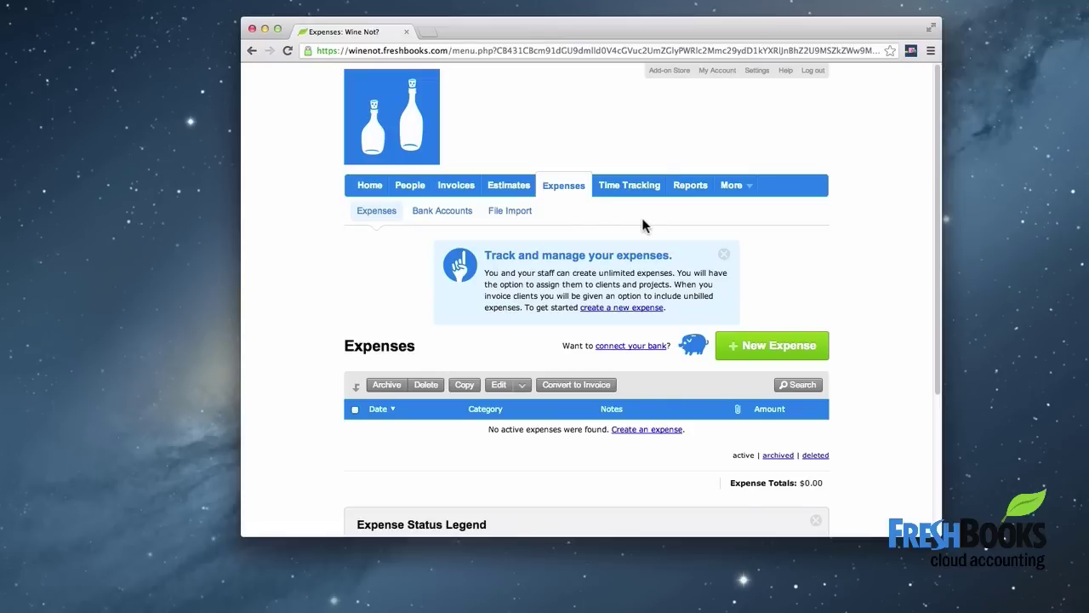
{"action": "left_click", "coordinate": [819, 349]}
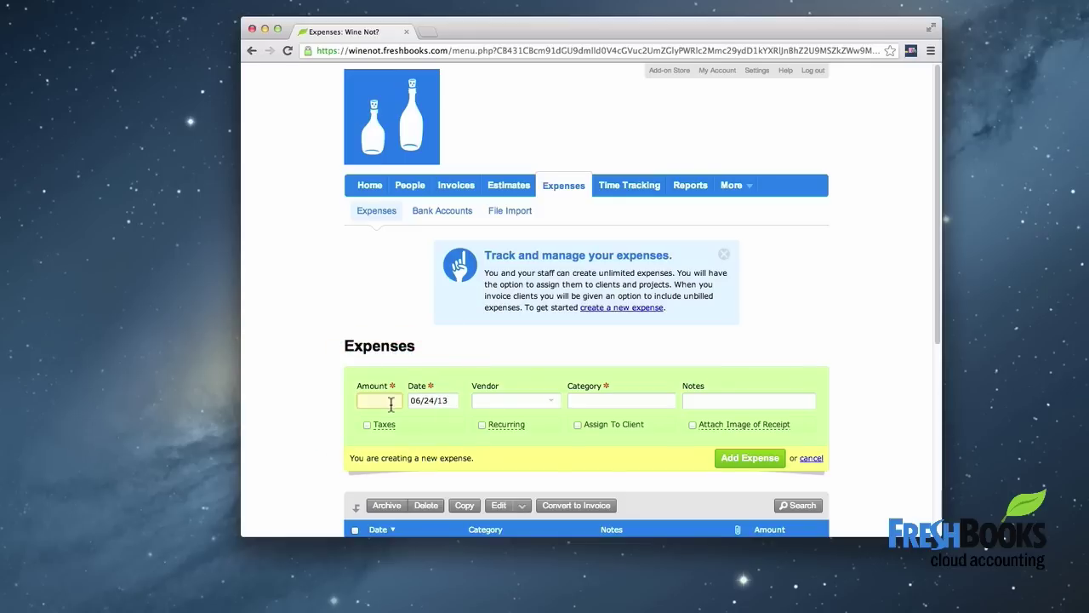
{"action": "type", "text": "1200.00"}
{"action": "key", "text": "Tab"}
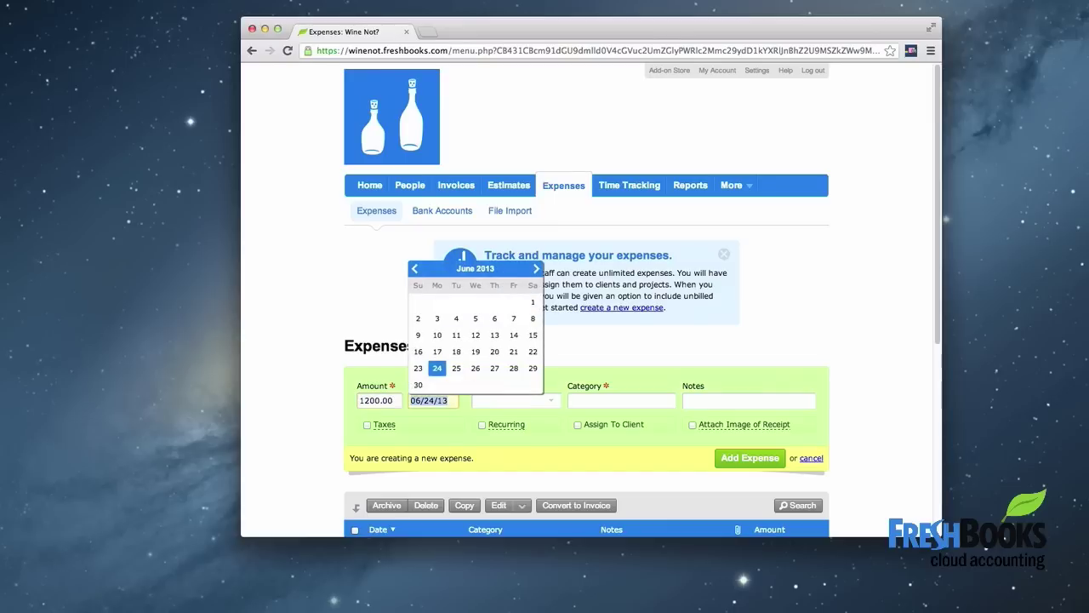
{"action": "key", "text": "Tab"}
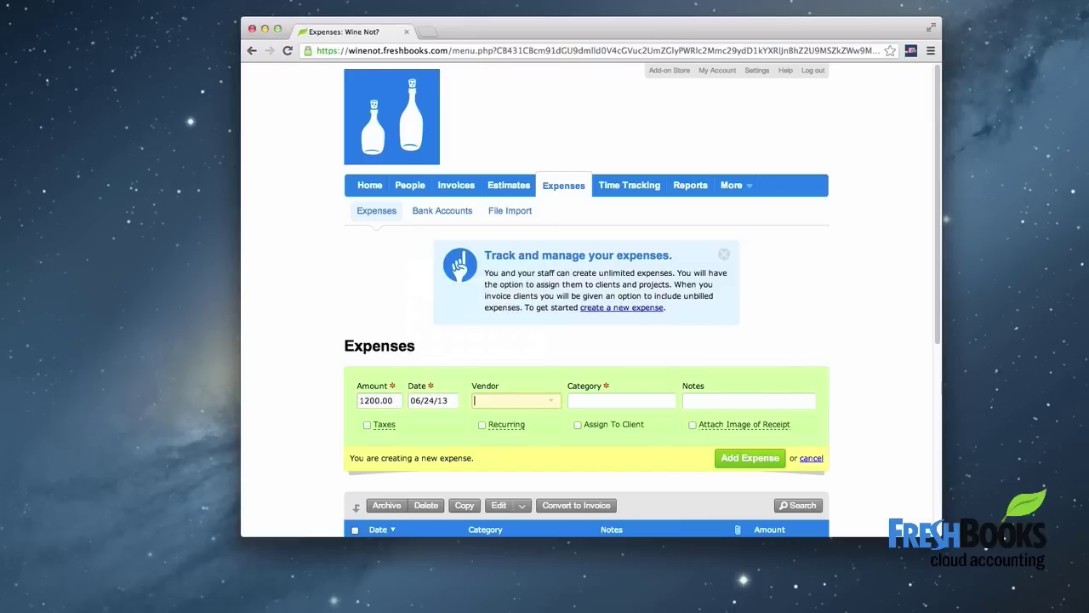
{"action": "type", "text": "ABC Property Mgmt"}
{"action": "left_click", "coordinate": [570, 400]}
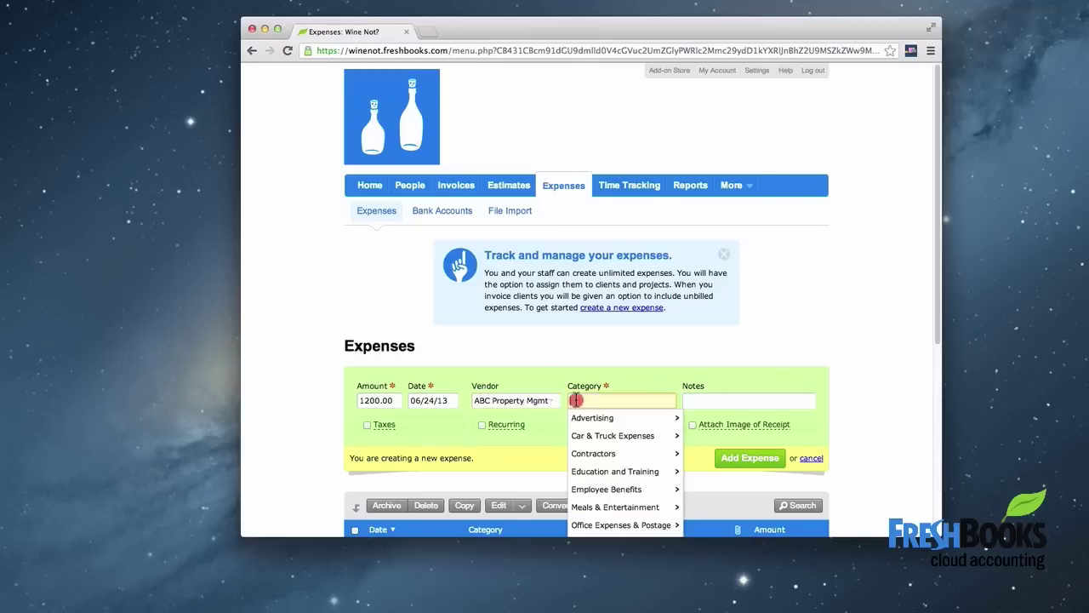
{"action": "type", "text": "rent"}
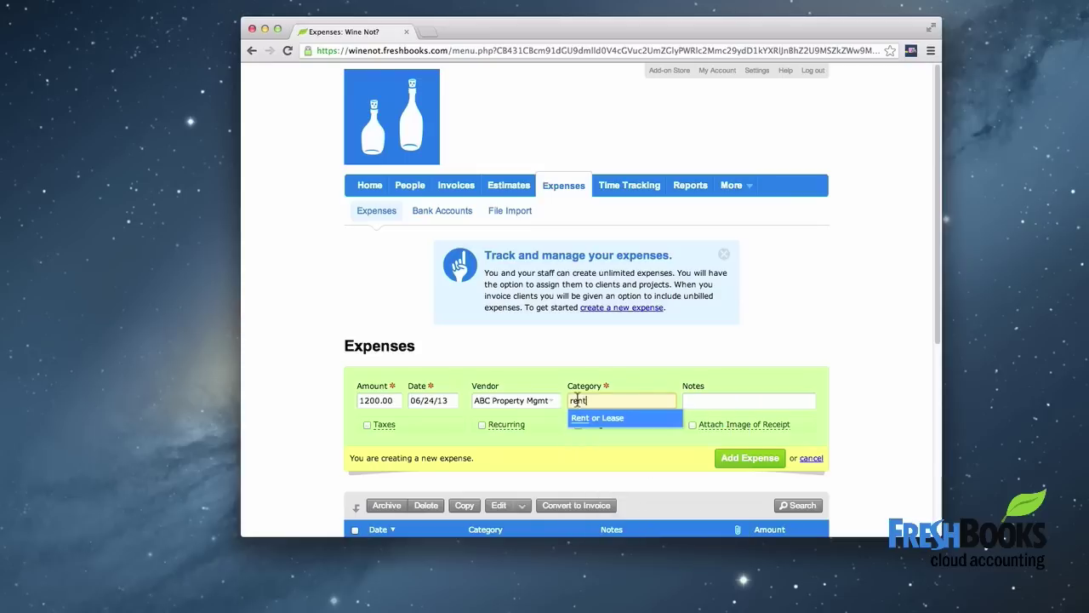
{"action": "left_click", "coordinate": [584, 417]}
{"action": "left_click", "coordinate": [697, 401]}
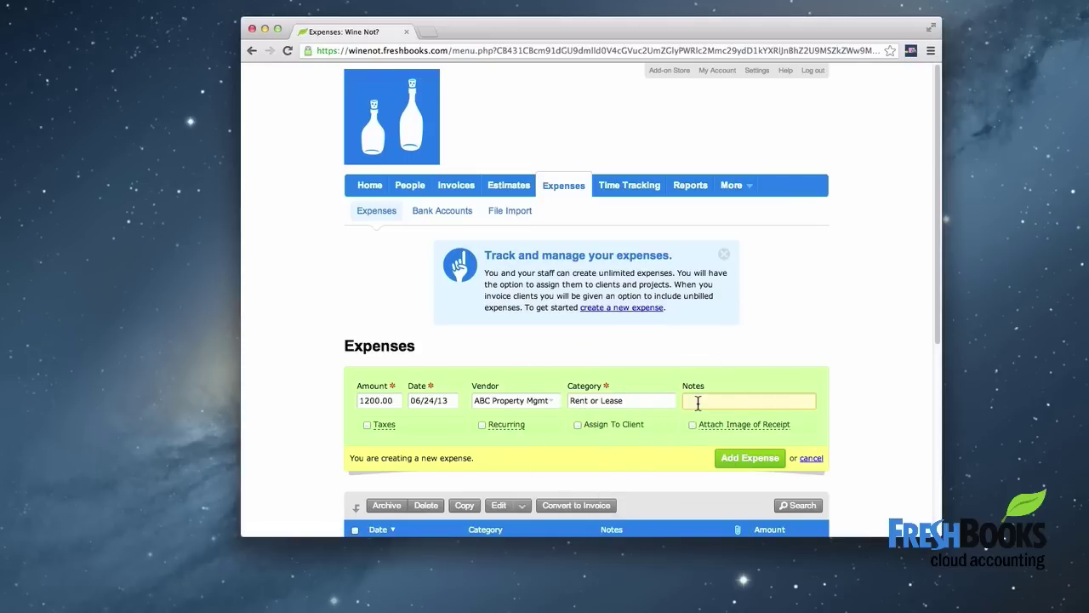
{"action": "type", "text": "Monthly Rent"}
Make the rent expense recur monthly and add it to the expense list.
{"action": "left_click", "coordinate": [511, 423]}
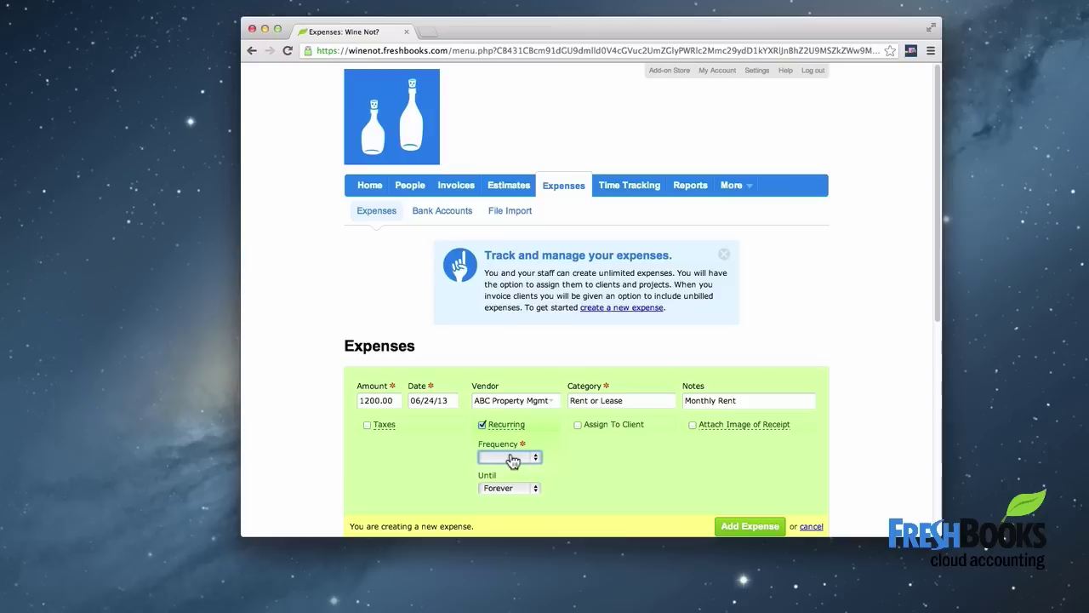
{"action": "left_click", "coordinate": [511, 458]}
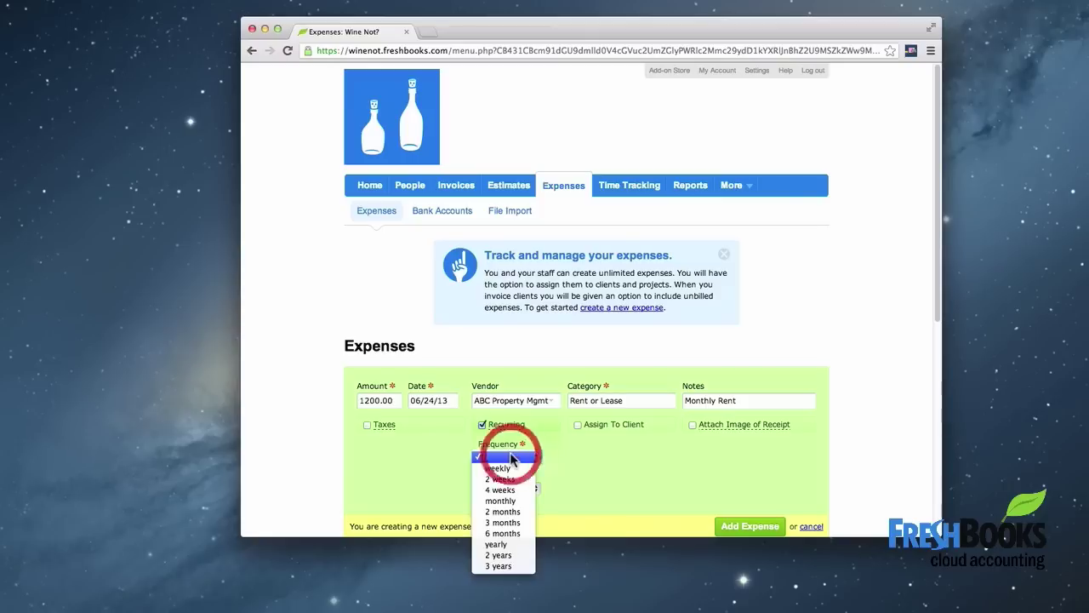
{"action": "left_click", "coordinate": [509, 505]}
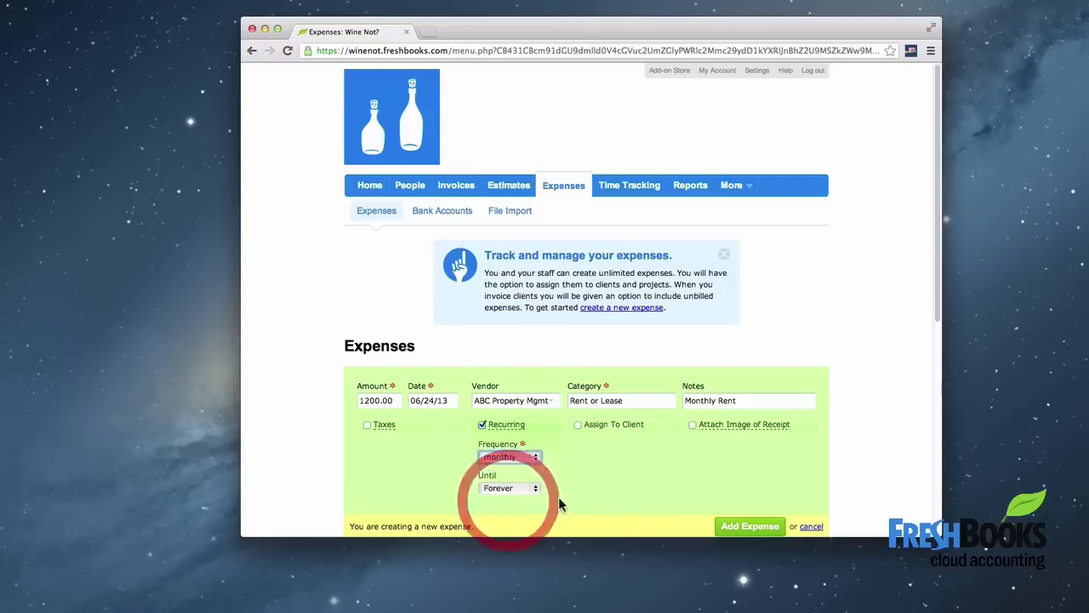
{"action": "left_click", "coordinate": [748, 527]}
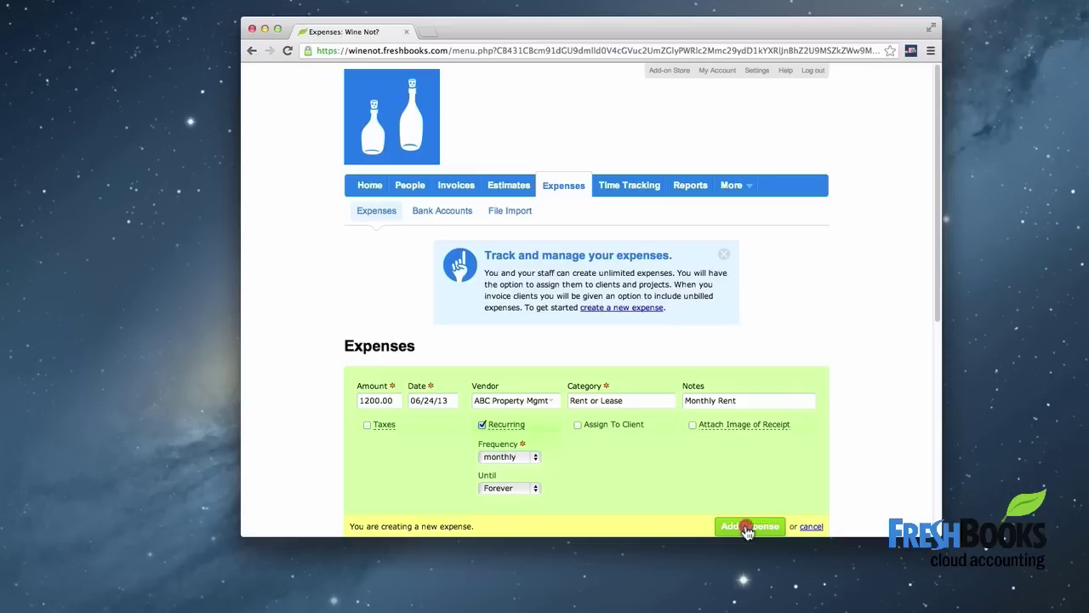
Fill in another expense of 50.00 for vendor Party Place, using the Equipment category under Supplies.
{"action": "scroll", "coordinate": [747, 528], "scroll_direction": "down", "scroll_amount": 10}
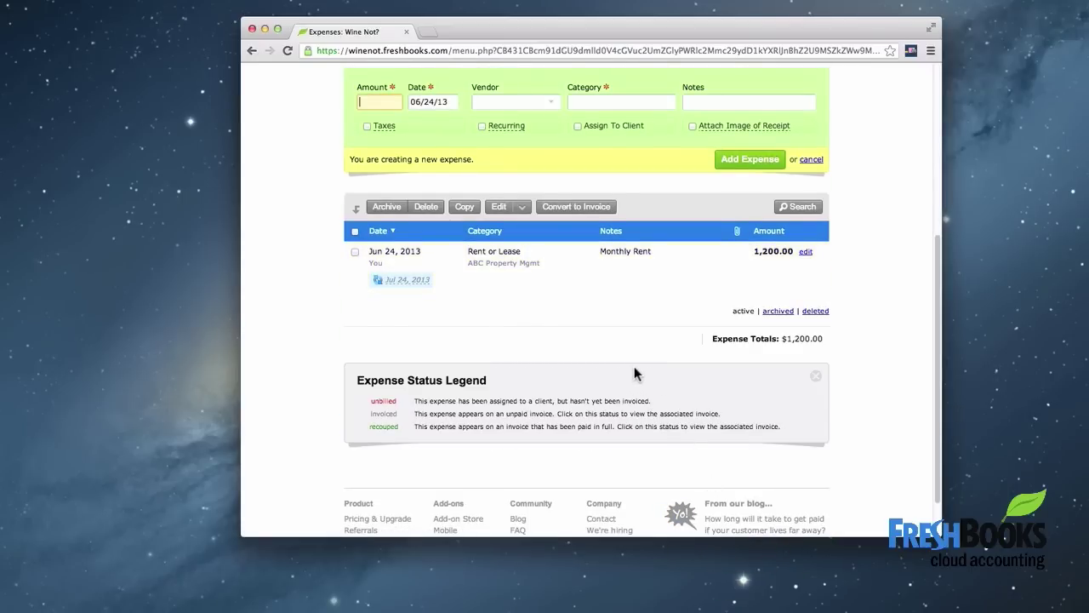
{"action": "left_click", "coordinate": [392, 103]}
{"action": "type", "text": "50.00"}
{"action": "key", "text": "Tab"}
{"action": "key", "text": "Tab"}
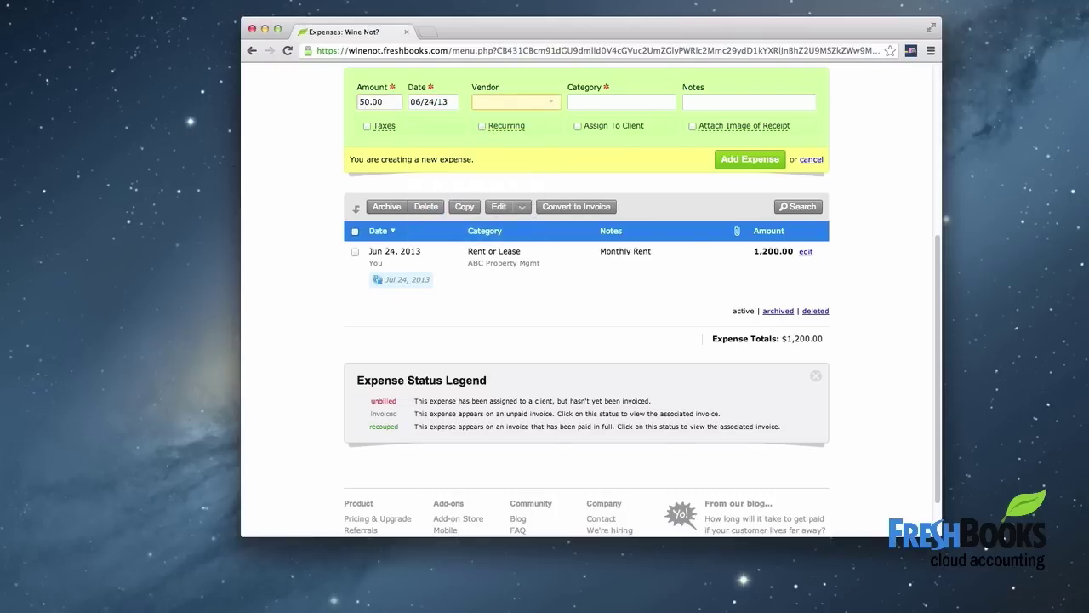
{"action": "key", "text": "Down"}
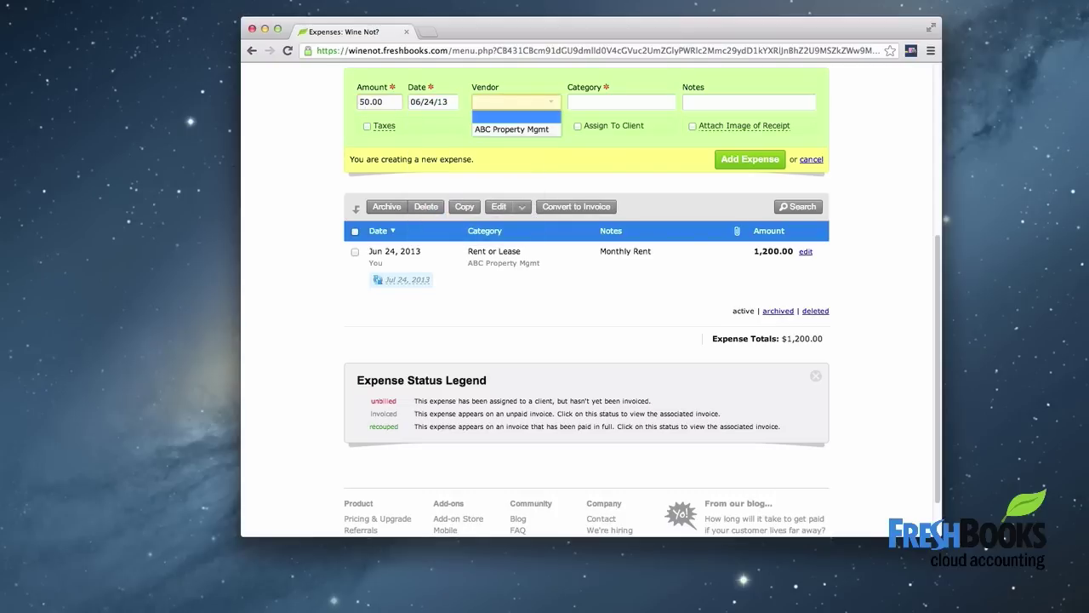
{"action": "type", "text": "Part"}
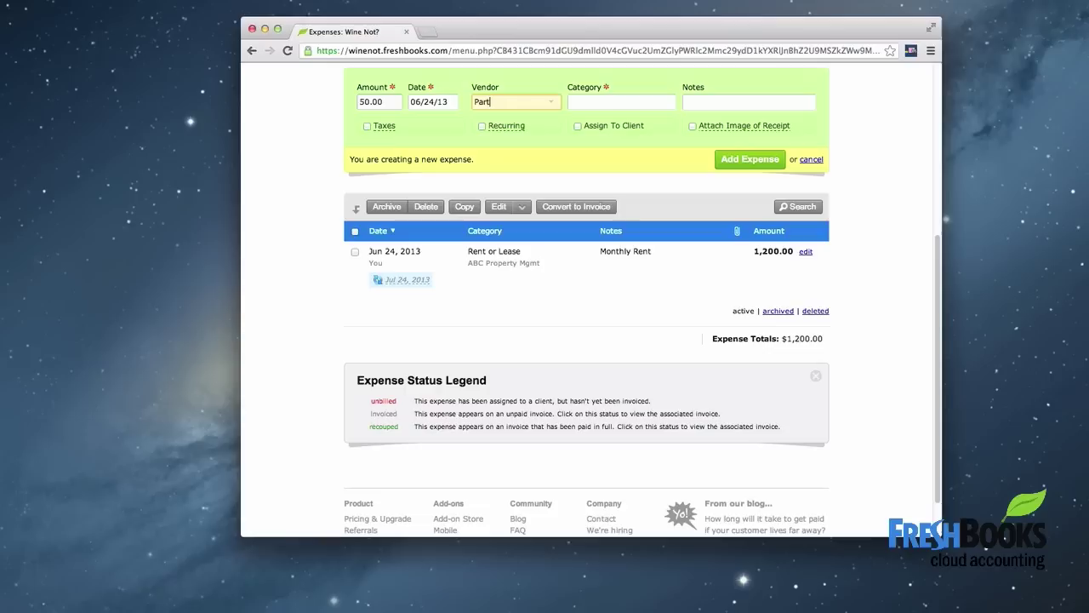
{"action": "type", "text": "y Place"}
{"action": "key", "text": "Tab"}
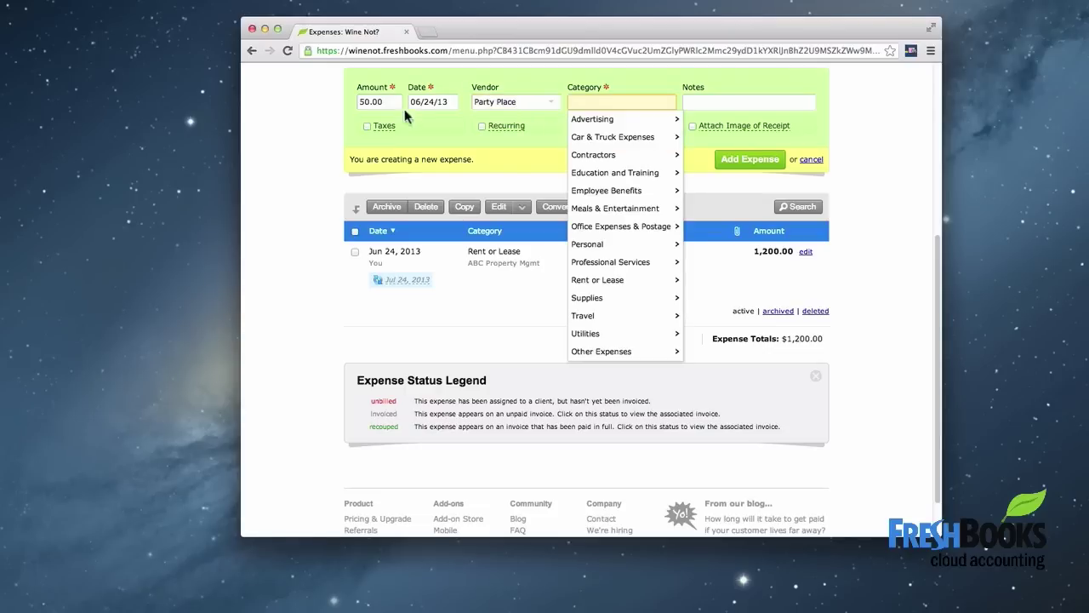
{"action": "left_click", "coordinate": [613, 300]}
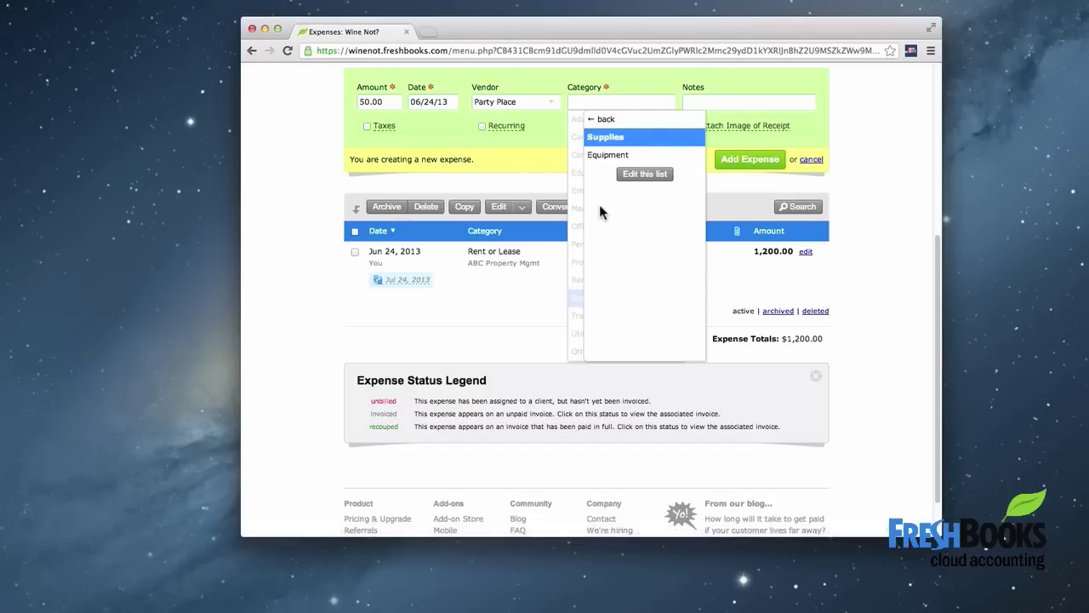
{"action": "left_click", "coordinate": [601, 157]}
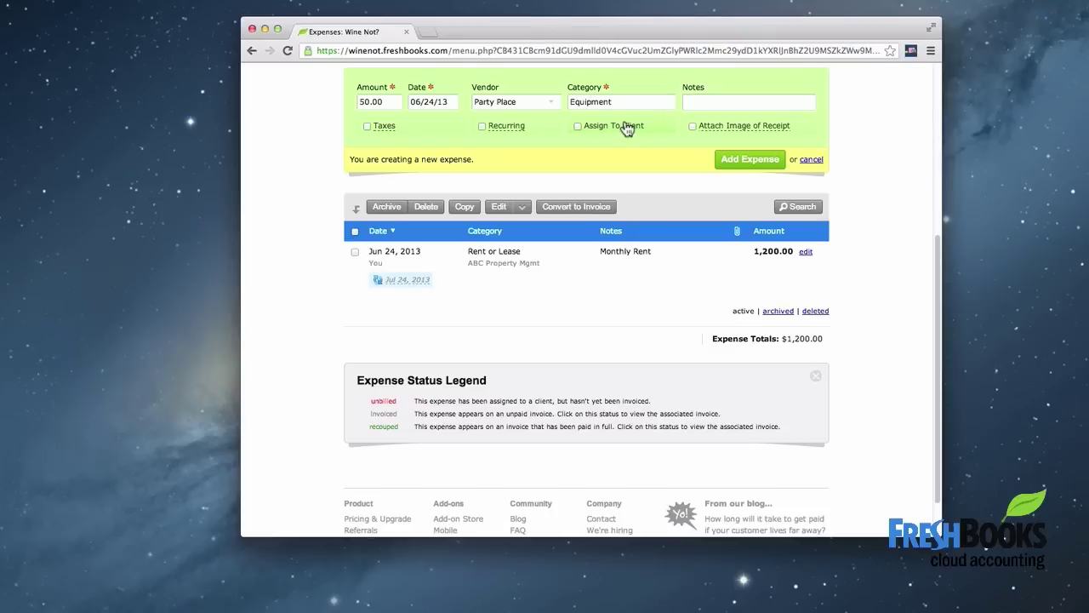
Assign the Party Place expense to the listed client, note it as "decoration for party", and add it.
{"action": "left_click", "coordinate": [581, 131]}
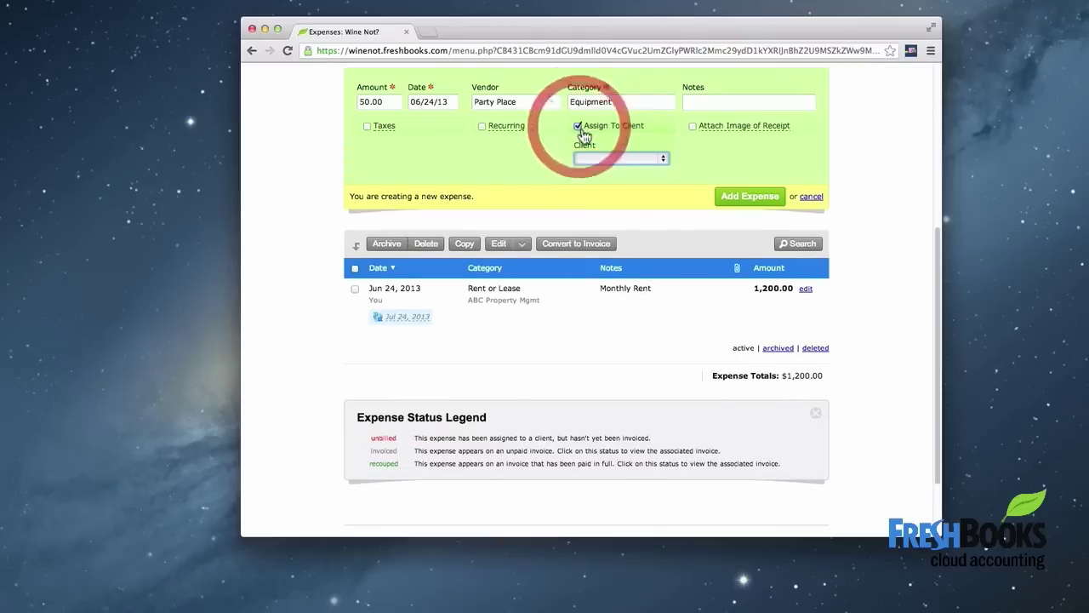
{"action": "left_click", "coordinate": [620, 158]}
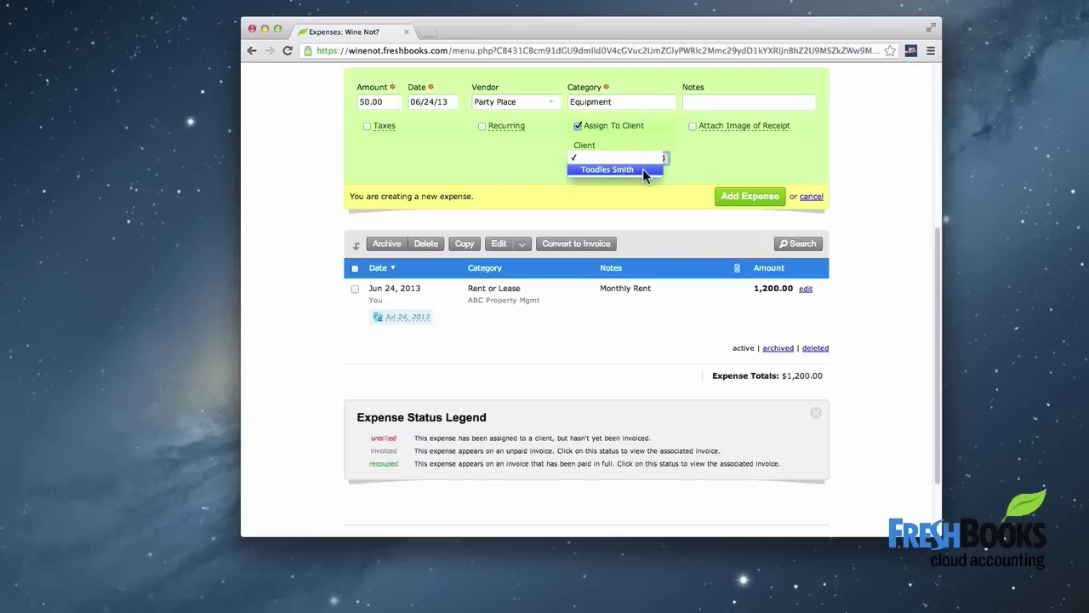
{"action": "left_click", "coordinate": [642, 169]}
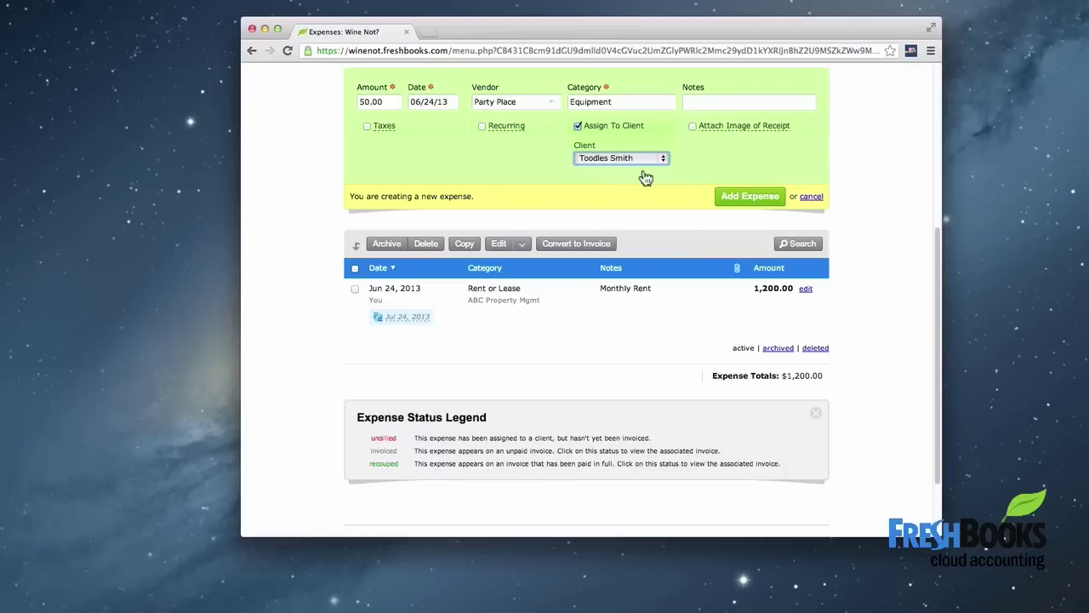
{"action": "left_click", "coordinate": [698, 103]}
{"action": "type", "text": "d"}
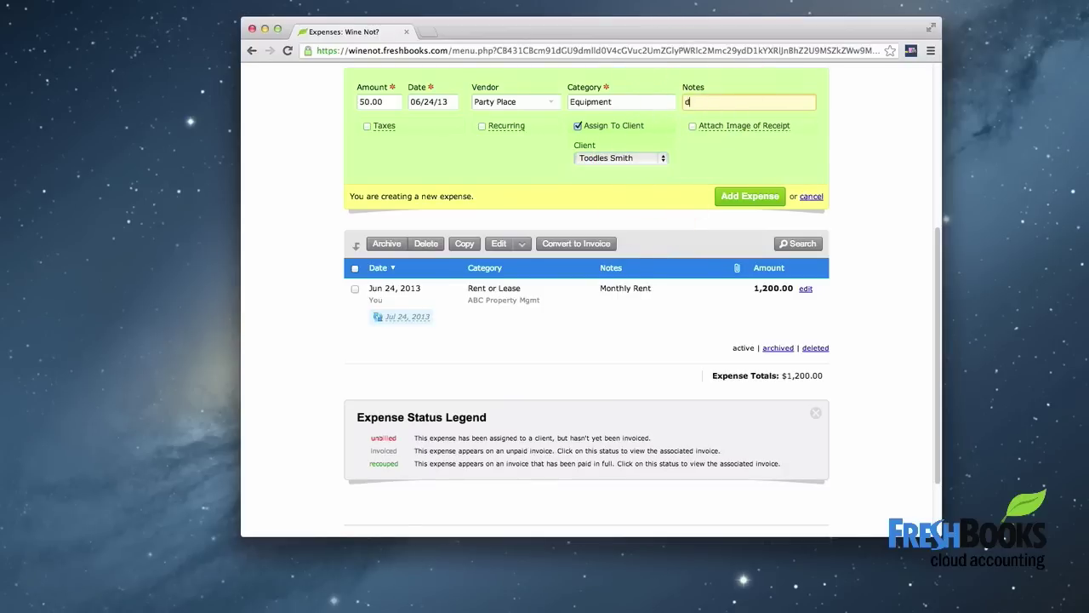
{"action": "type", "text": "ecoration for party"}
{"action": "left_click", "coordinate": [740, 196]}
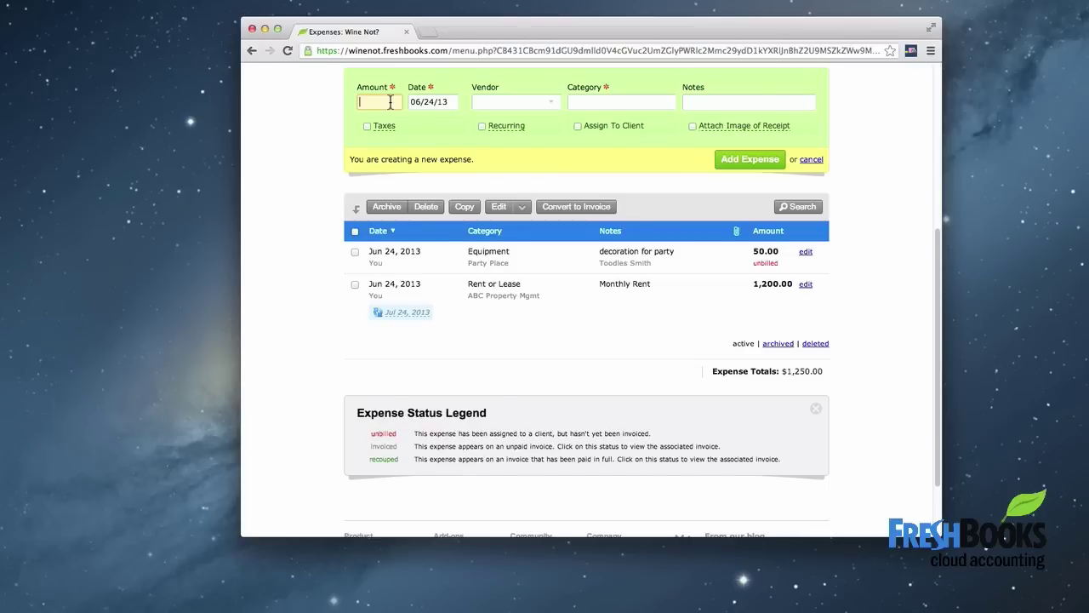
Fill in a third expense of 300.00 for vendor "Bob's barrels" in the Supplies category.
{"action": "type", "text": "300.00"}
{"action": "left_click", "coordinate": [496, 102]}
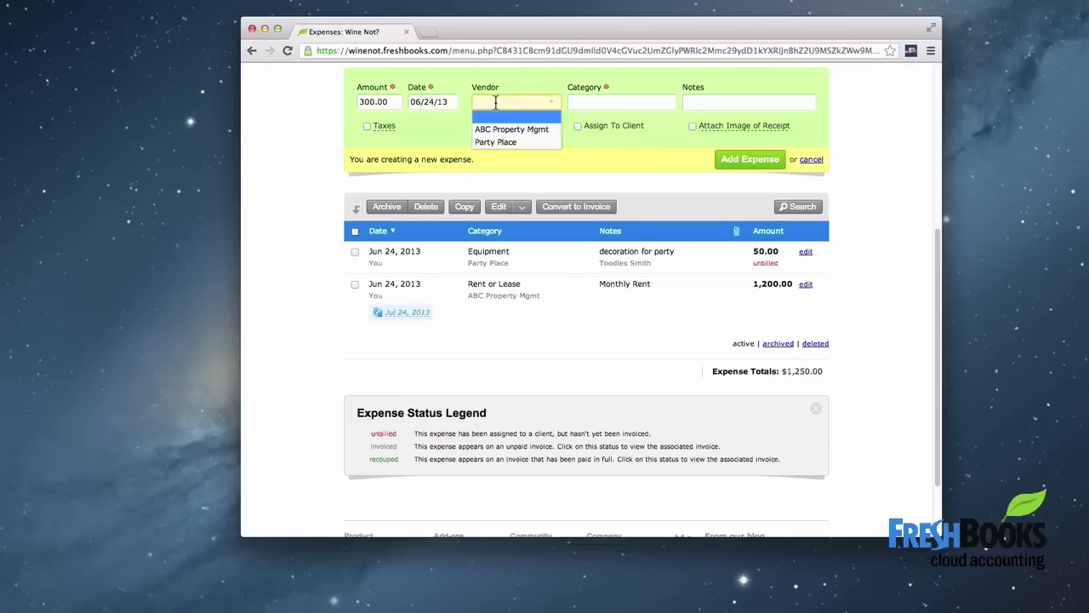
{"action": "type", "text": "Bob's barrels"}
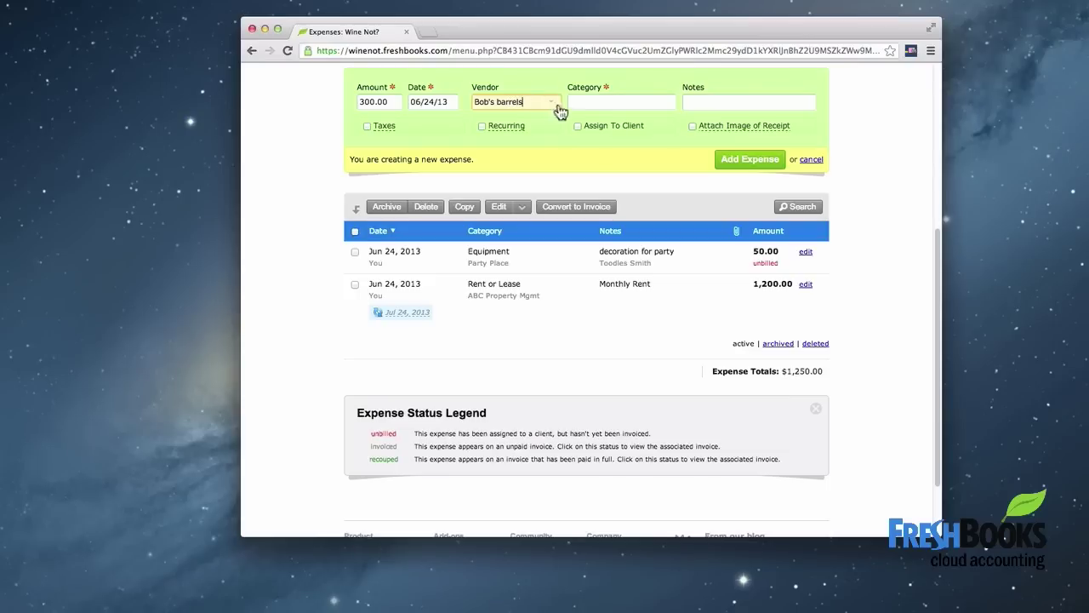
{"action": "left_click", "coordinate": [592, 104]}
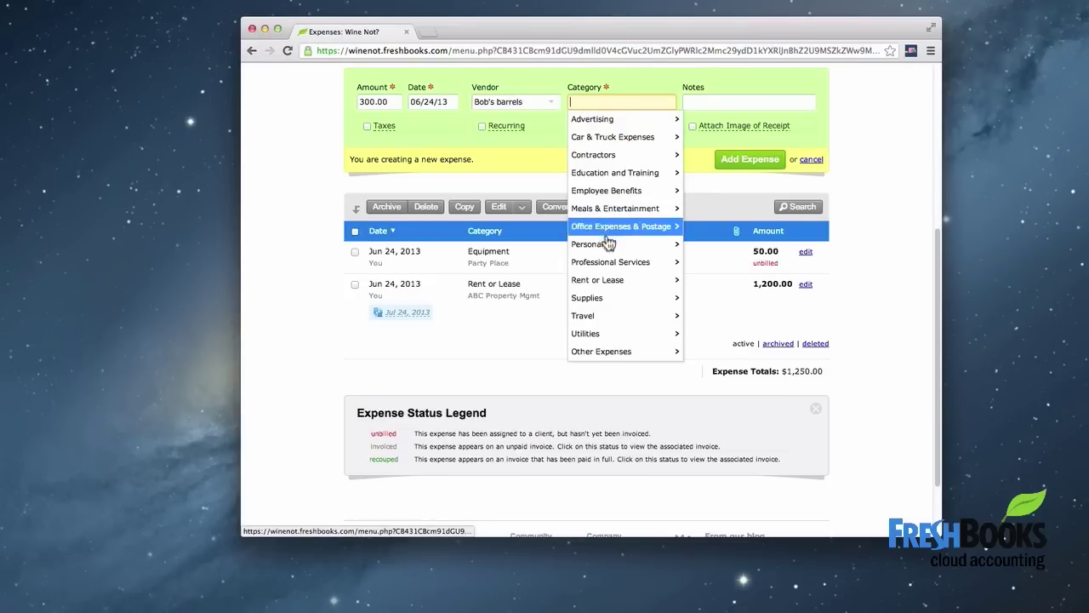
{"action": "left_click", "coordinate": [611, 300]}
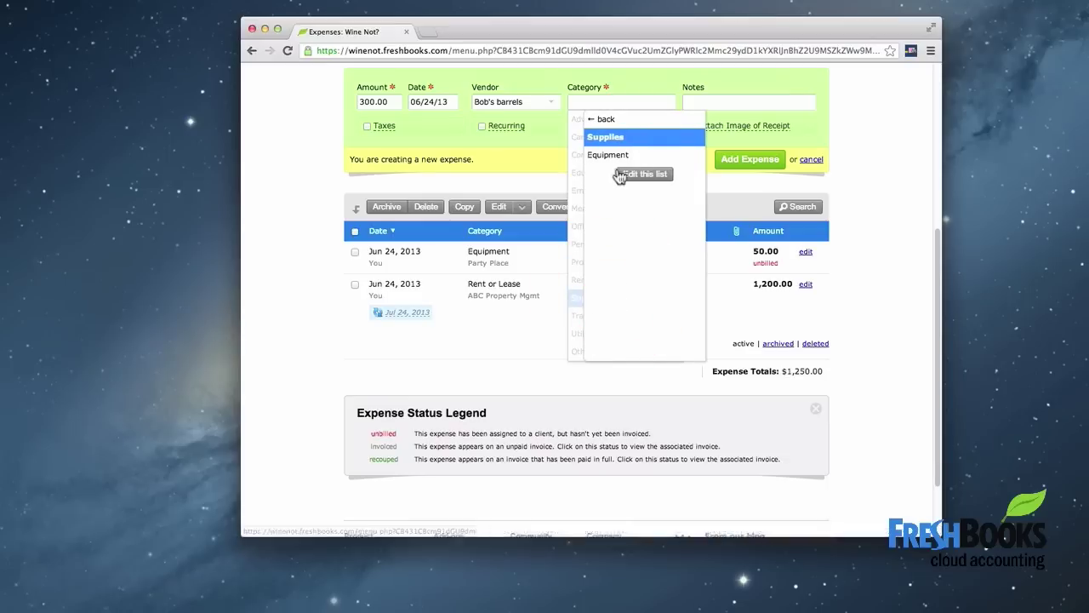
{"action": "left_click", "coordinate": [613, 140]}
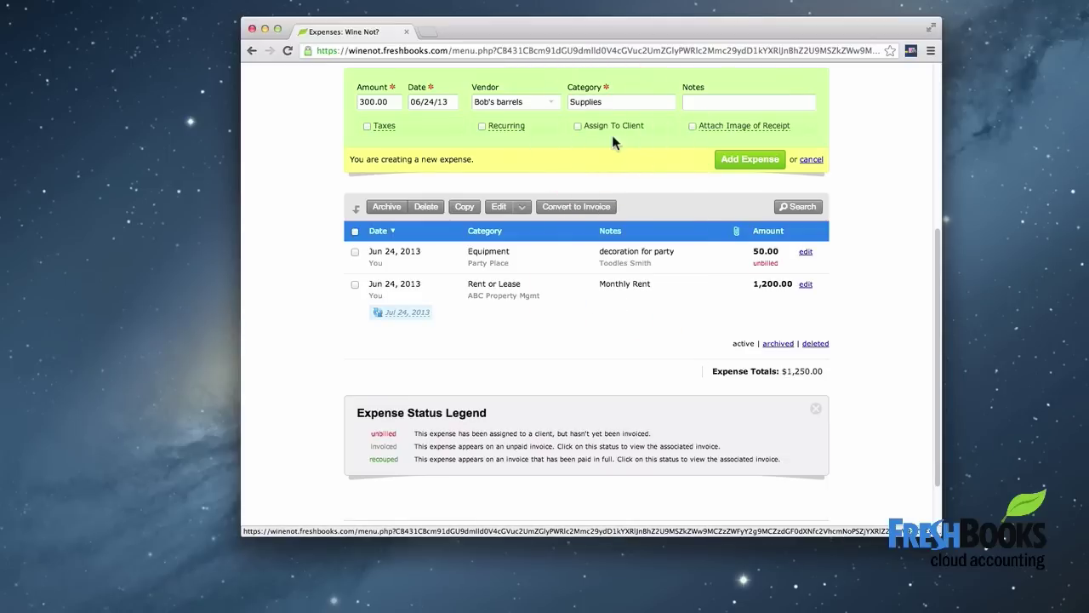
Note the barrels expense as "buying barrels", enable the receipt image option without choosing a file, and add the expense.
{"action": "left_click", "coordinate": [704, 102]}
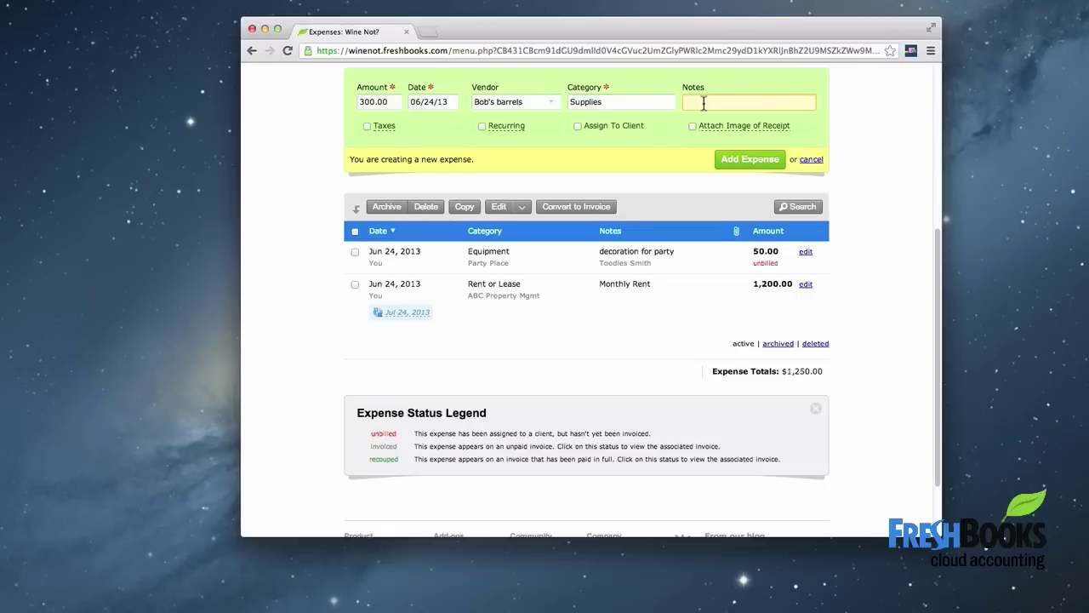
{"action": "type", "text": "buying barrels"}
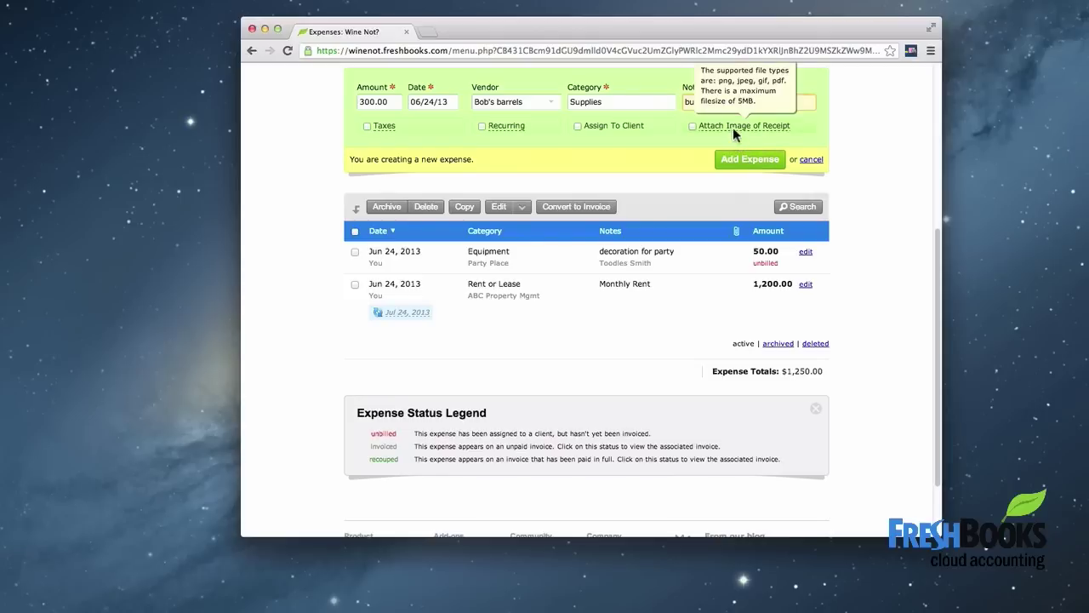
{"action": "left_click", "coordinate": [733, 125]}
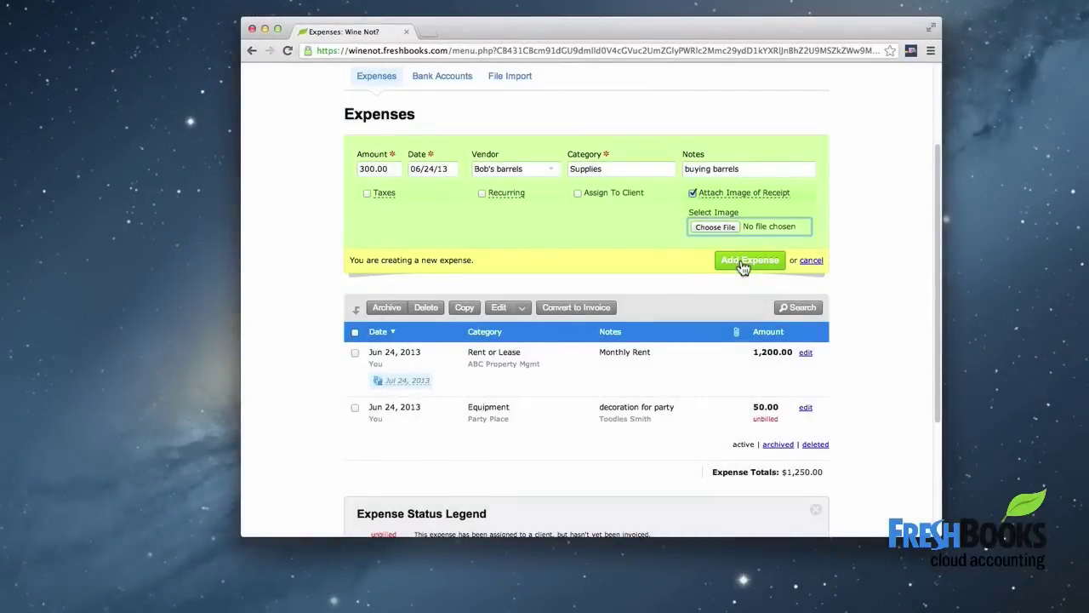
{"action": "left_click", "coordinate": [742, 260]}
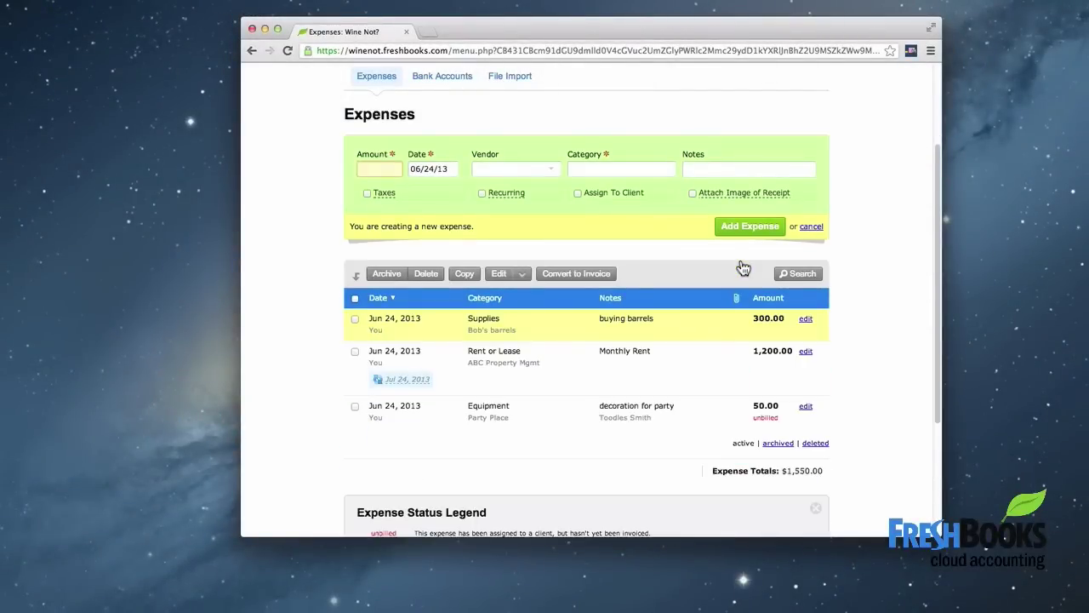
Open the Profit and Loss report from the most popular reports.
{"action": "scroll", "coordinate": [938, 203], "scroll_direction": "up", "scroll_amount": 2}
{"action": "scroll", "coordinate": [944, 166], "scroll_direction": "up", "scroll_amount": 3}
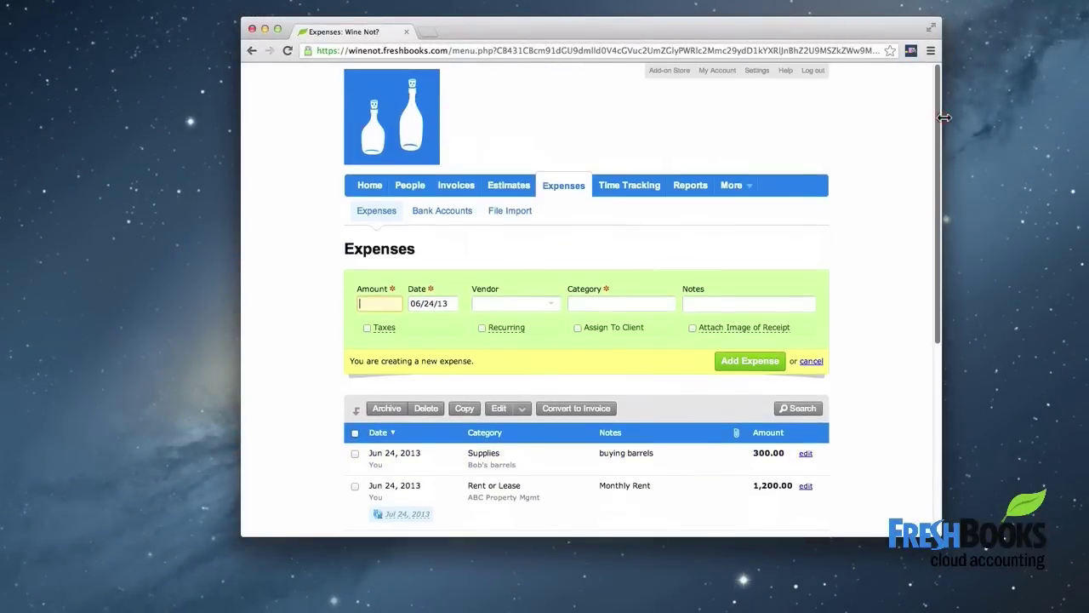
{"action": "left_click", "coordinate": [703, 187]}
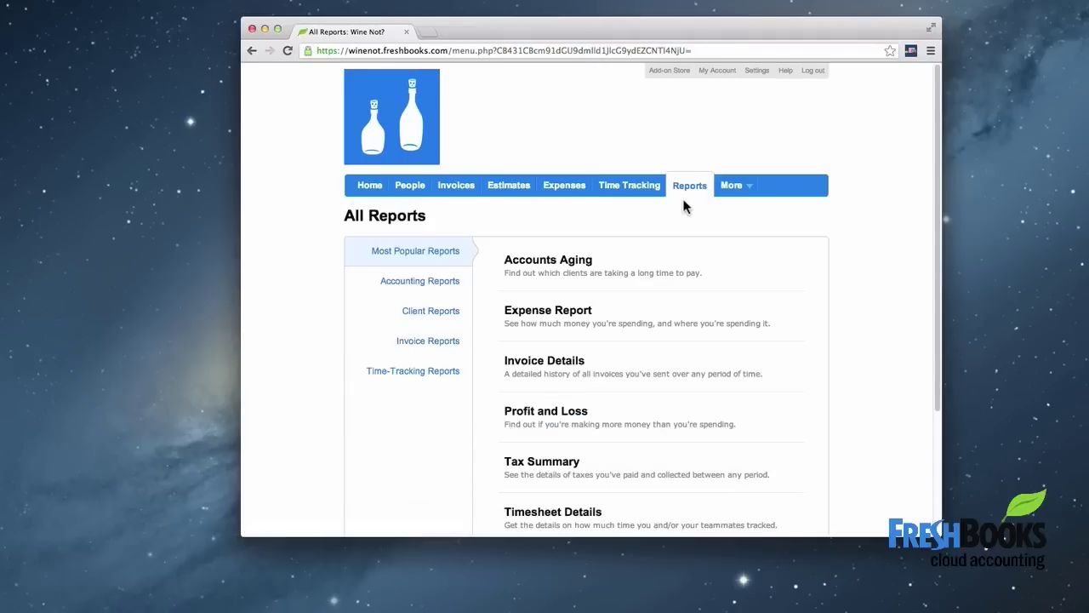
{"action": "scroll", "coordinate": [552, 335], "scroll_direction": "down", "scroll_amount": 2}
{"action": "left_click", "coordinate": [551, 337]}
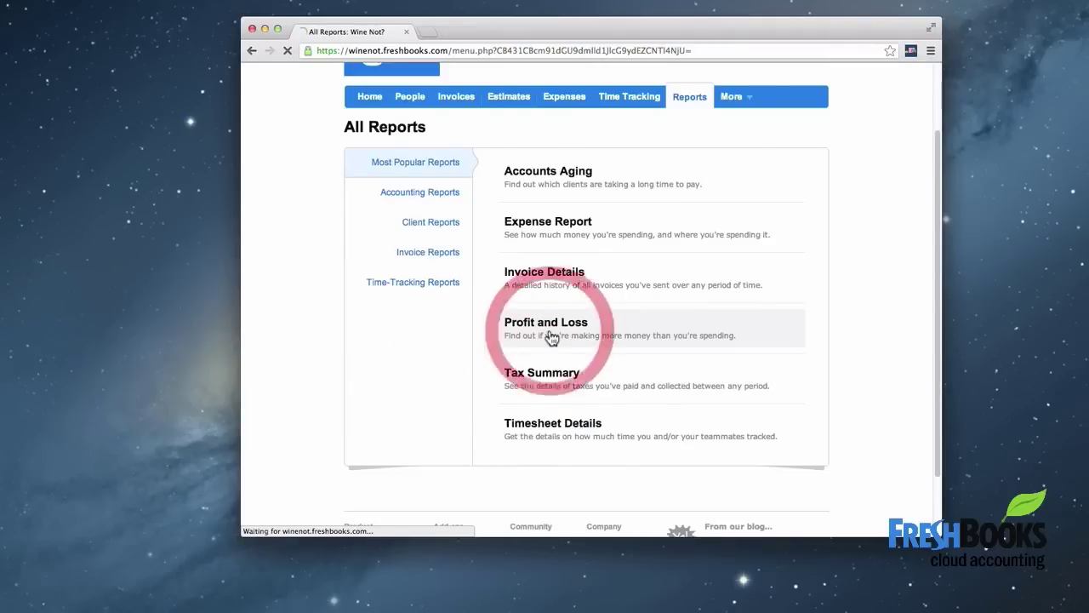
Look through the Profit and Loss report.
{"action": "scroll", "coordinate": [656, 335], "scroll_direction": "down", "scroll_amount": 4}
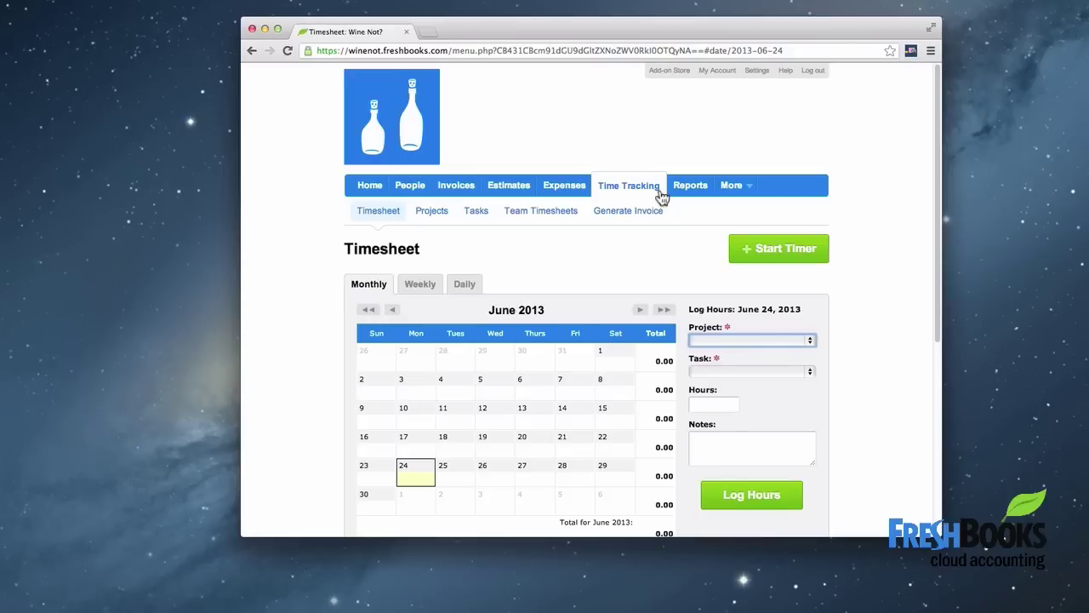
Start a new time-tracking project, name it with the client's full name, and assign it to that client.
{"action": "left_click", "coordinate": [435, 213]}
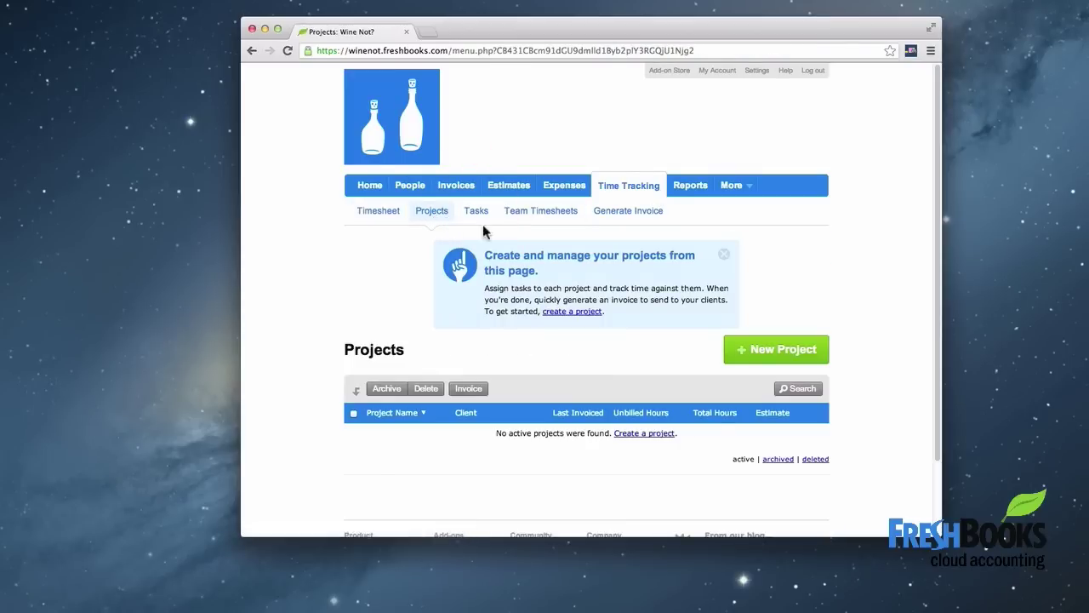
{"action": "left_click", "coordinate": [755, 349]}
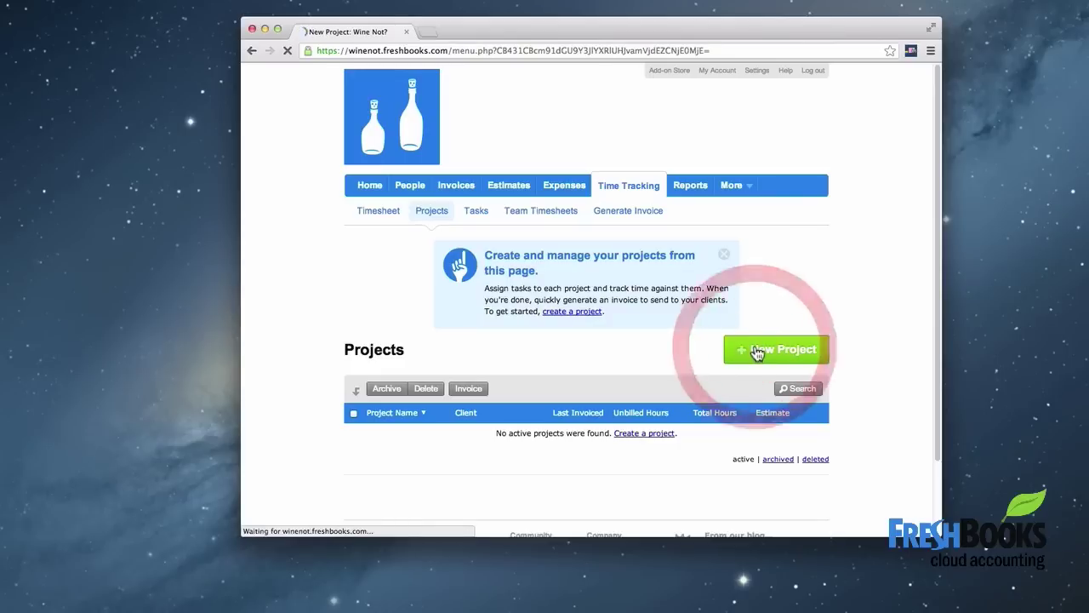
{"action": "left_click", "coordinate": [564, 417]}
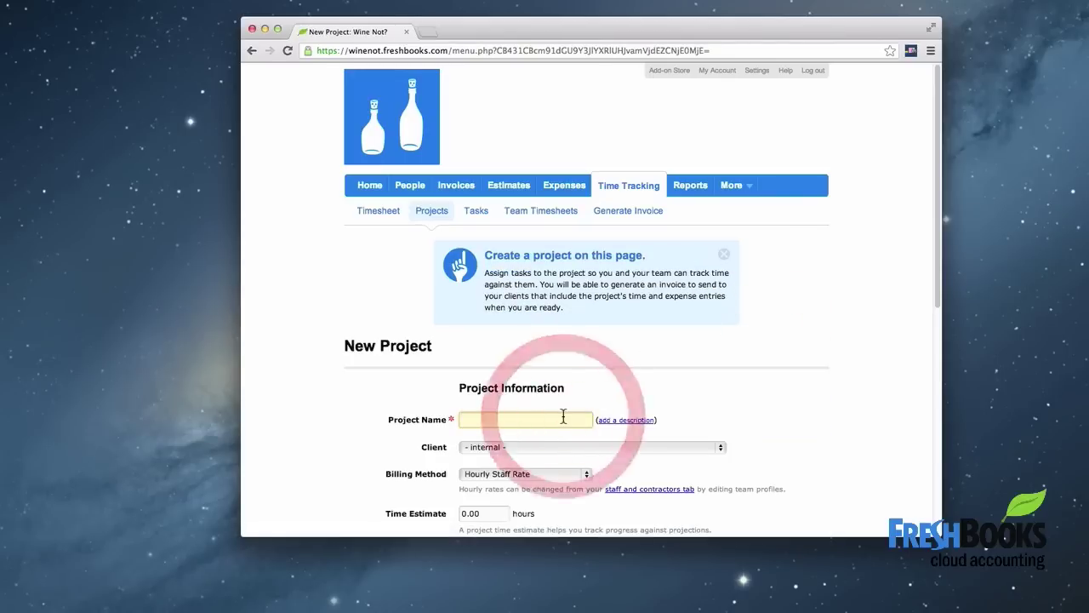
{"action": "type", "text": "Toodls"}
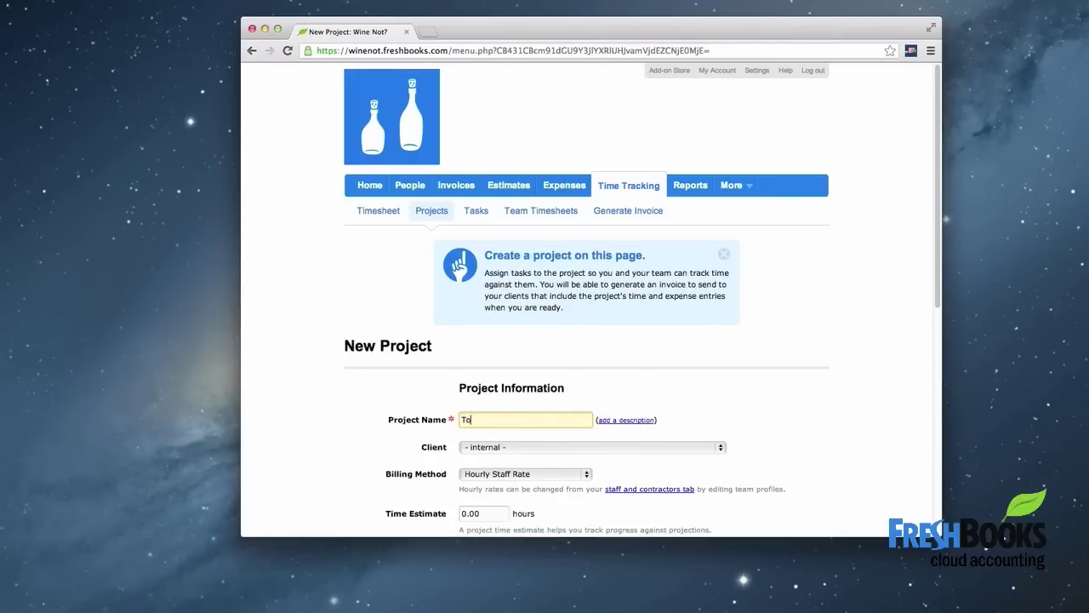
{"action": "key", "text": "BackSpace"}
{"action": "key", "text": "BackSpace"}
{"action": "type", "text": "es Smith"}
{"action": "left_click", "coordinate": [583, 445]}
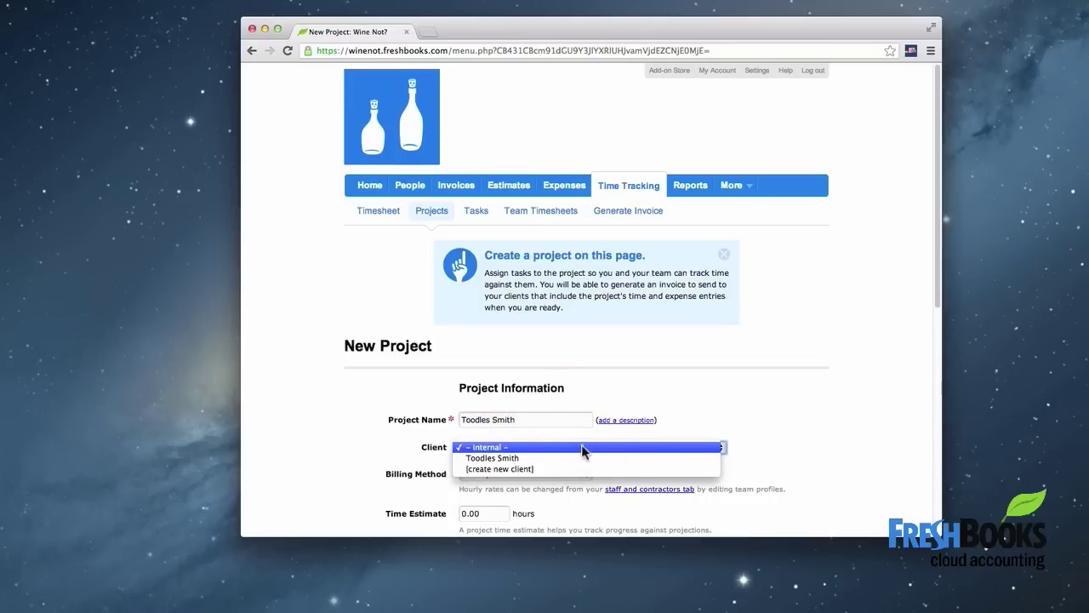
{"action": "left_click", "coordinate": [582, 458]}
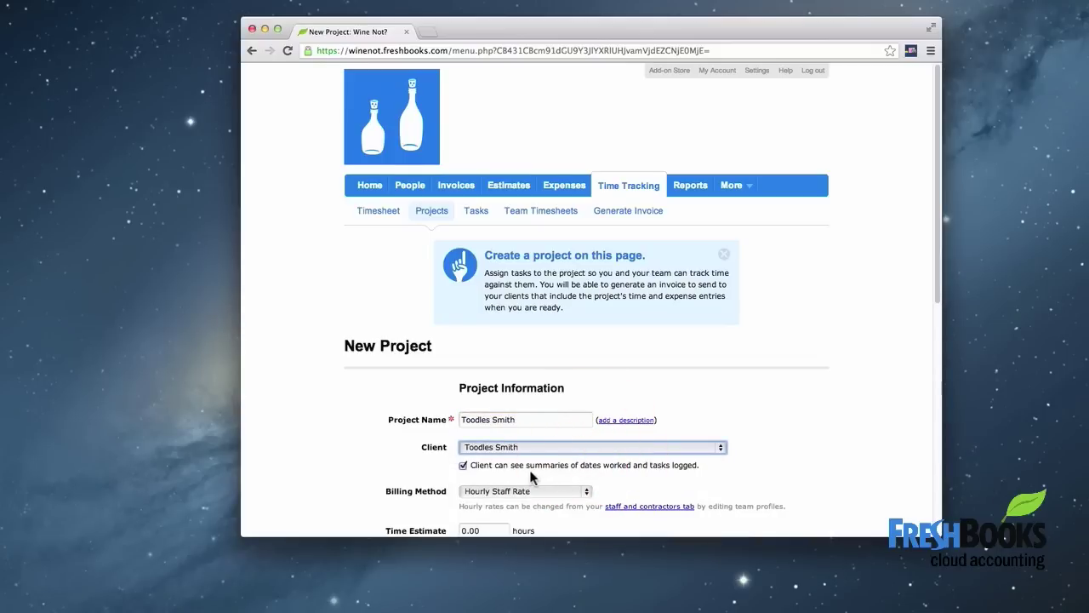
Keep client access to work summaries enabled and set the project's billing method to Hourly Task Rate.
{"action": "scroll", "coordinate": [534, 475], "scroll_direction": "down", "scroll_amount": 1}
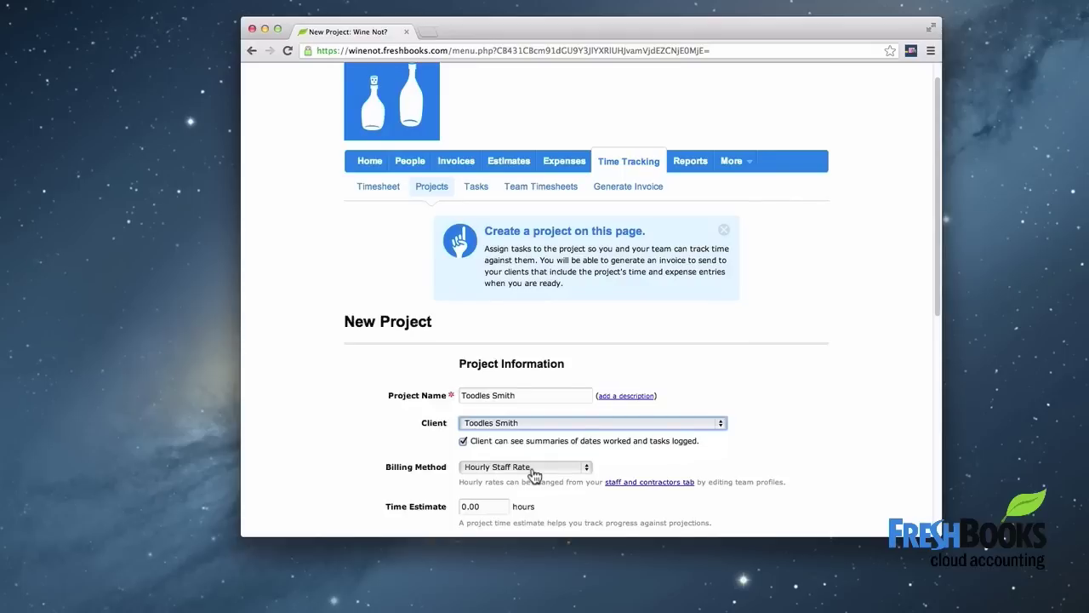
{"action": "left_click", "coordinate": [463, 442]}
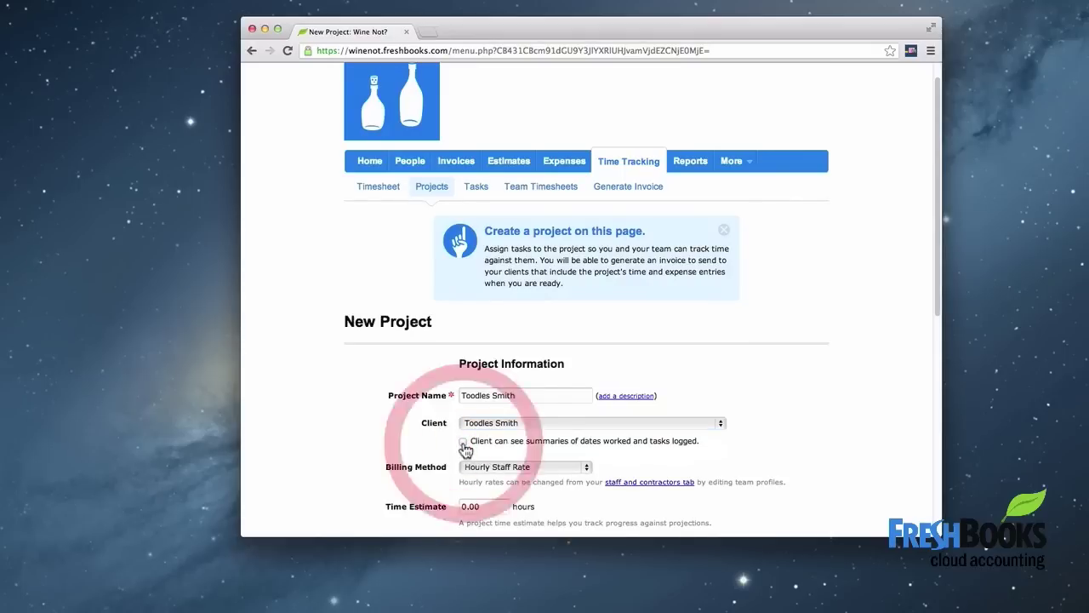
{"action": "left_click", "coordinate": [463, 443]}
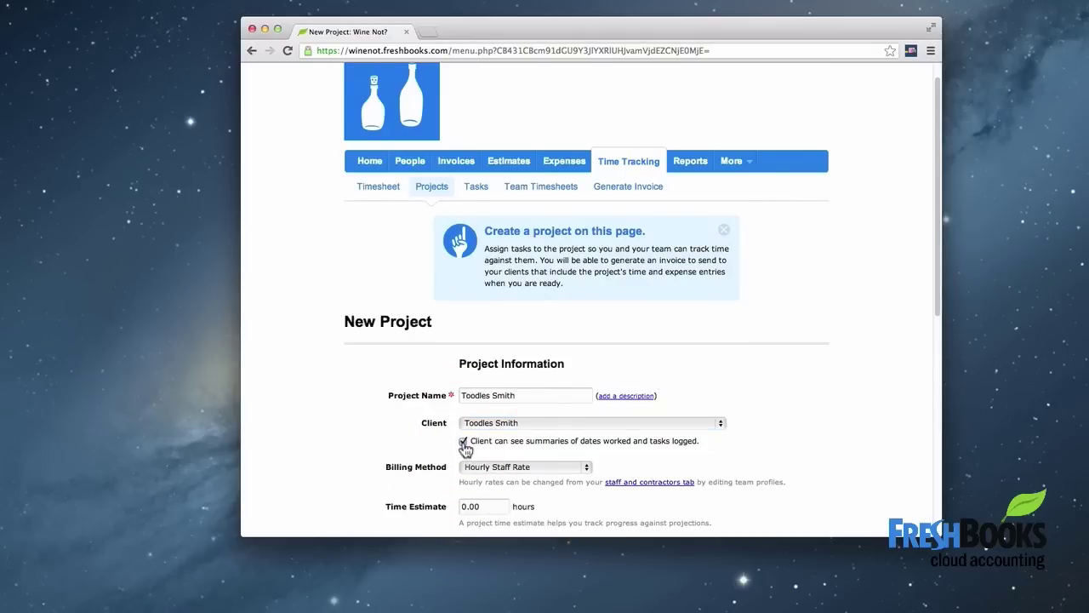
{"action": "left_click", "coordinate": [586, 467]}
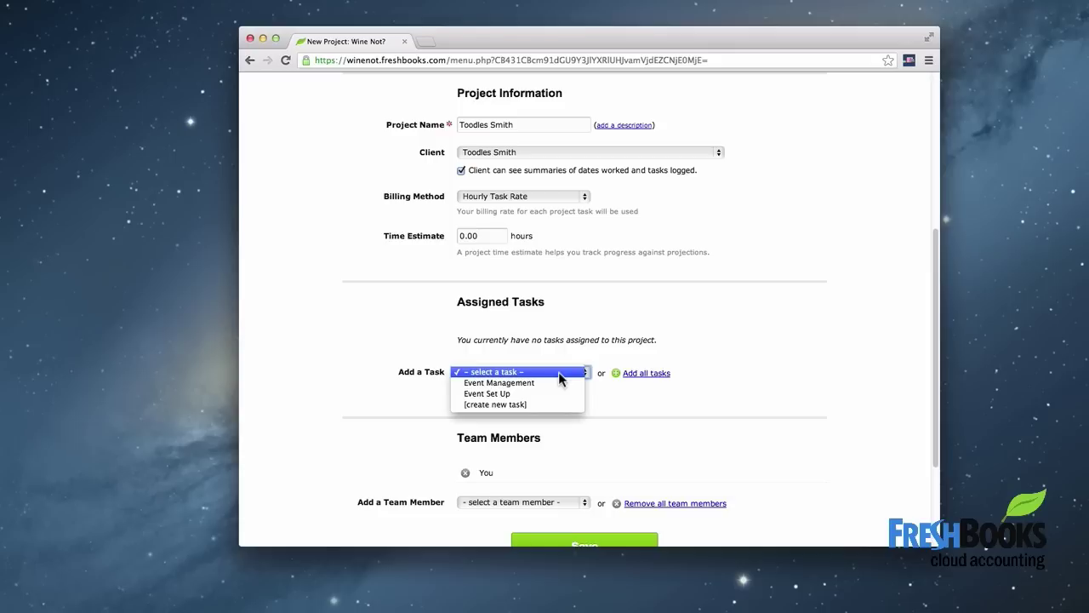
Create a billable task "Transportation" for the project, described as "transportation of goods to event", at 75.00 per hour, and save it.
{"action": "left_click", "coordinate": [547, 404]}
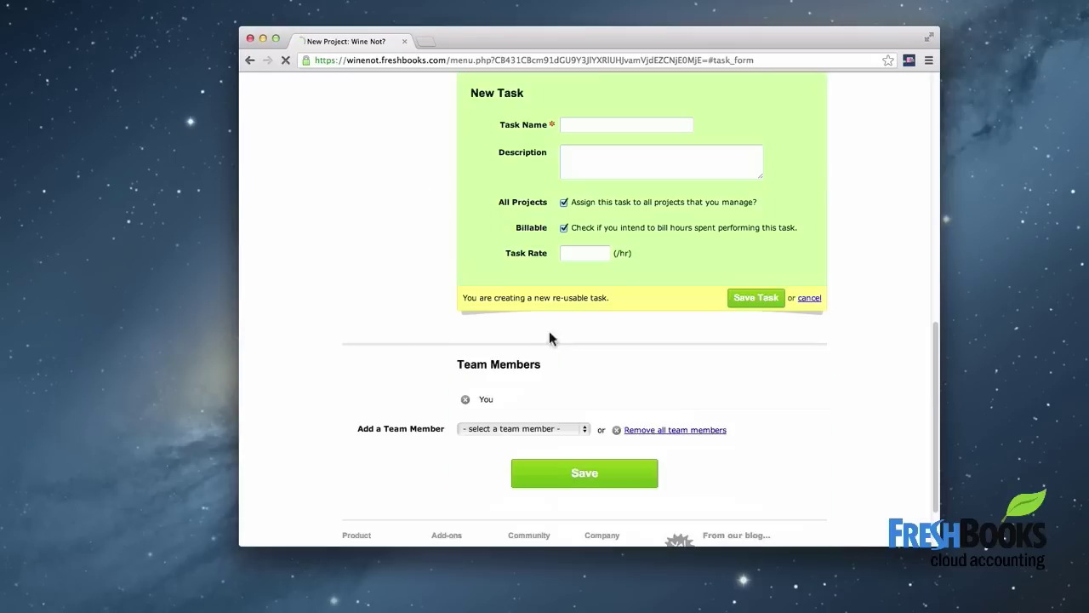
{"action": "left_click", "coordinate": [605, 125]}
{"action": "type", "text": "Transportation"}
{"action": "key", "text": "Tab"}
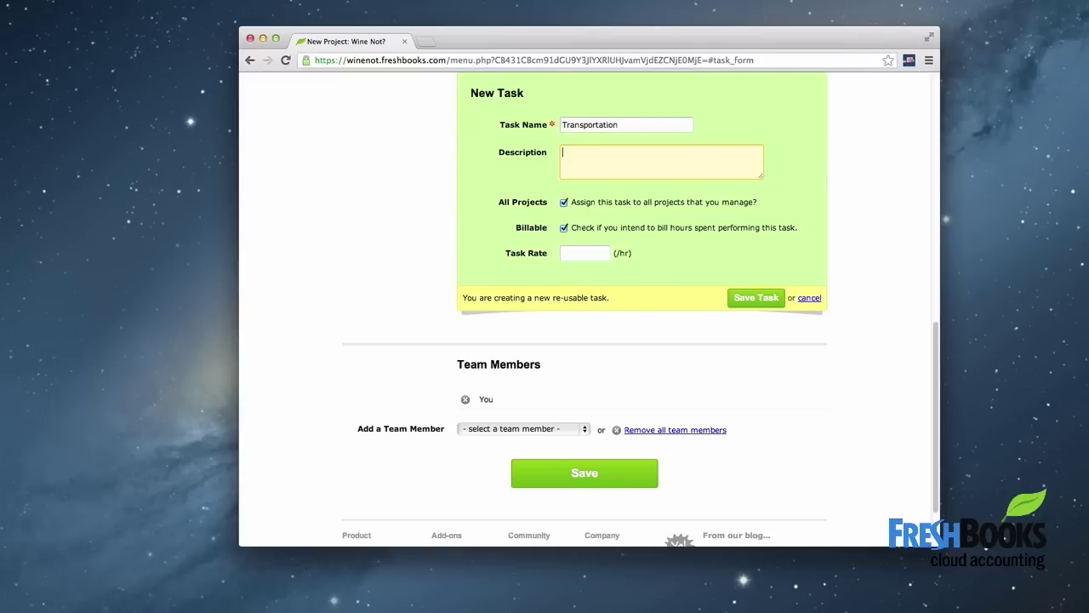
{"action": "type", "text": "transportation of goods to event"}
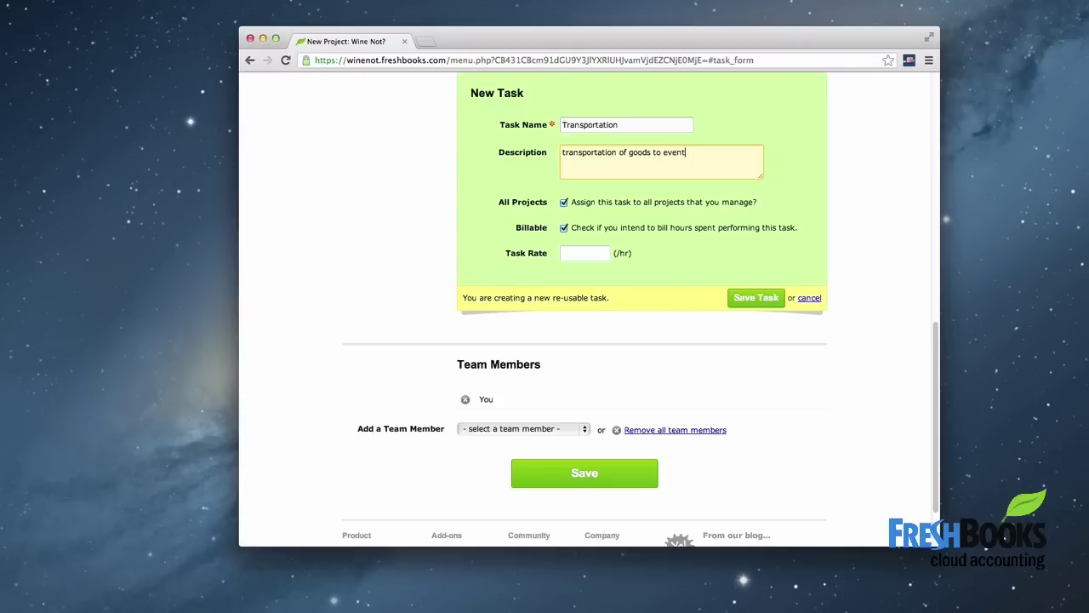
{"action": "left_click", "coordinate": [580, 253]}
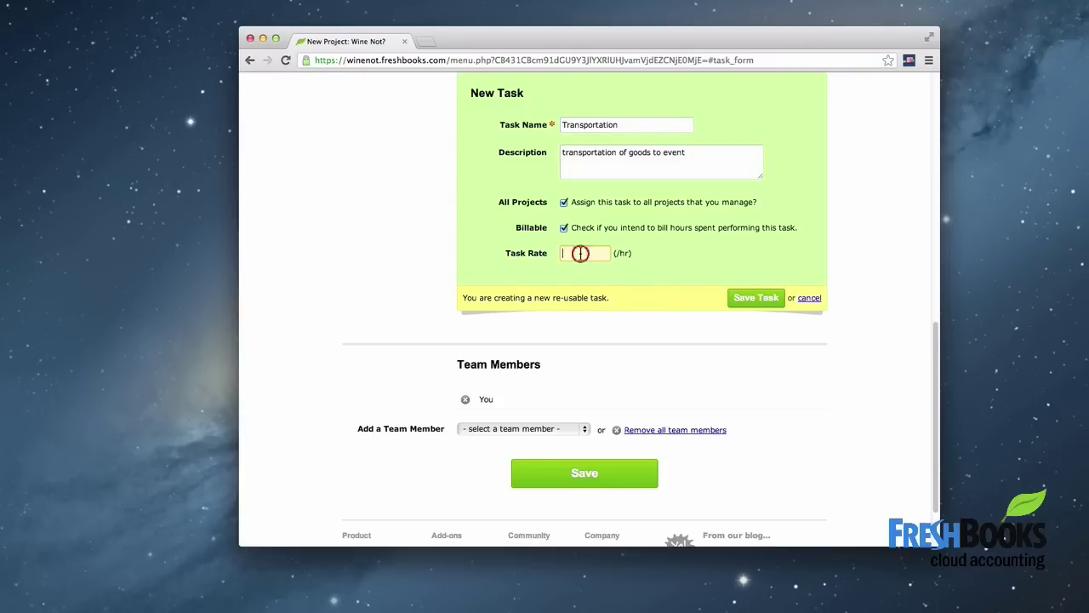
{"action": "type", "text": "75.00"}
{"action": "left_click", "coordinate": [762, 300]}
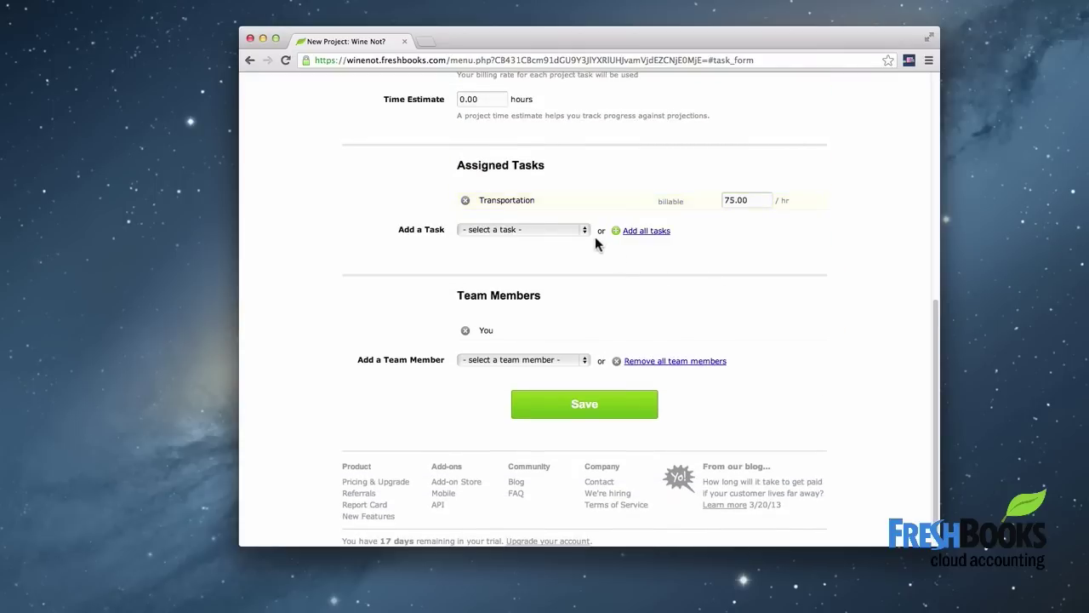
Add the Event Management and Event Set Up tasks to the project and save the project.
{"action": "left_click", "coordinate": [586, 231]}
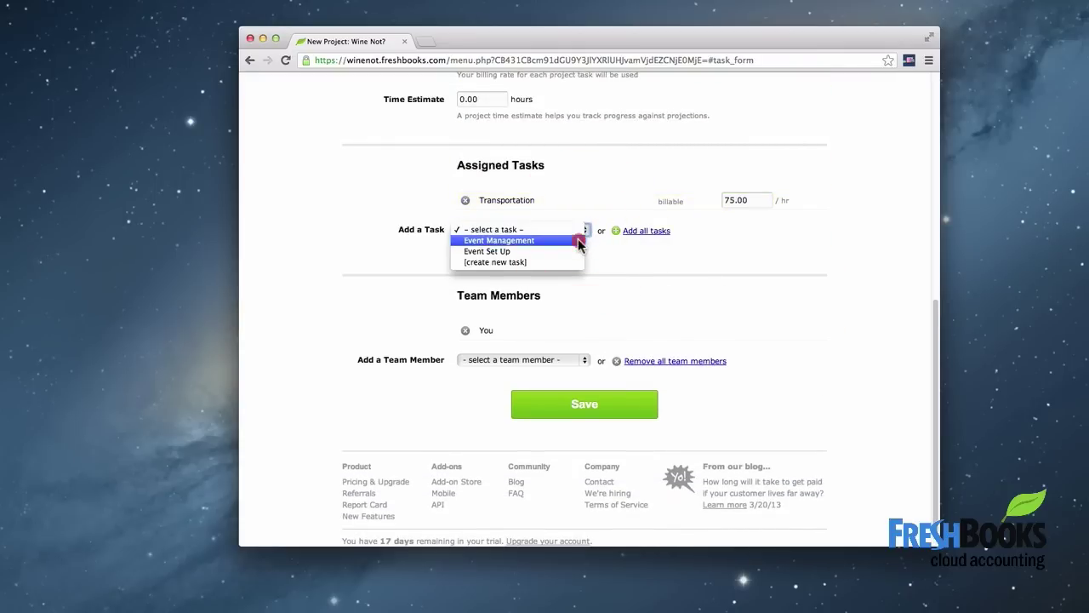
{"action": "left_click", "coordinate": [578, 241]}
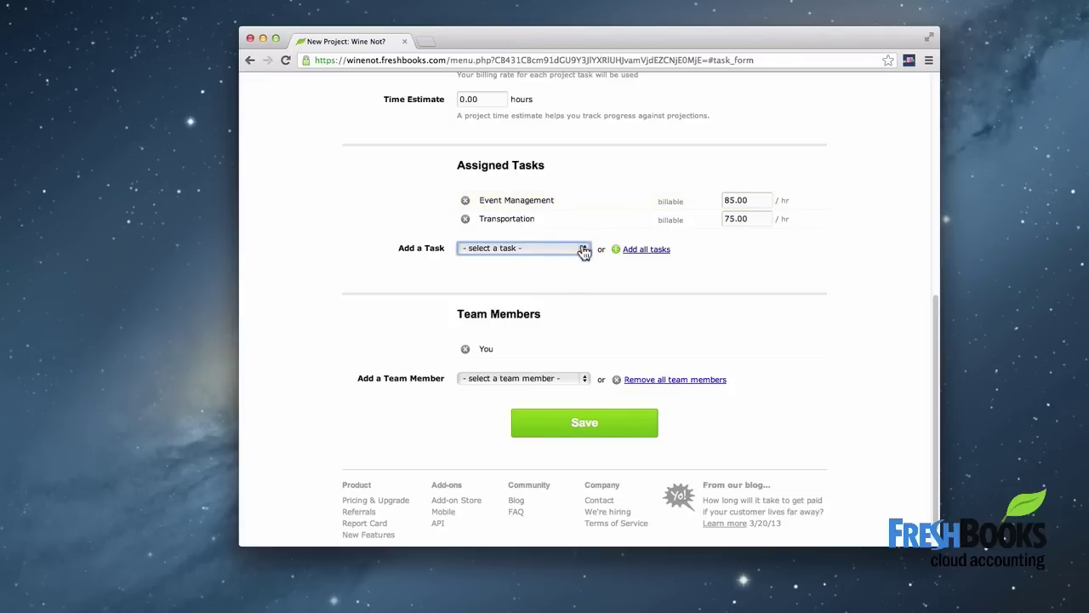
{"action": "left_click", "coordinate": [583, 250]}
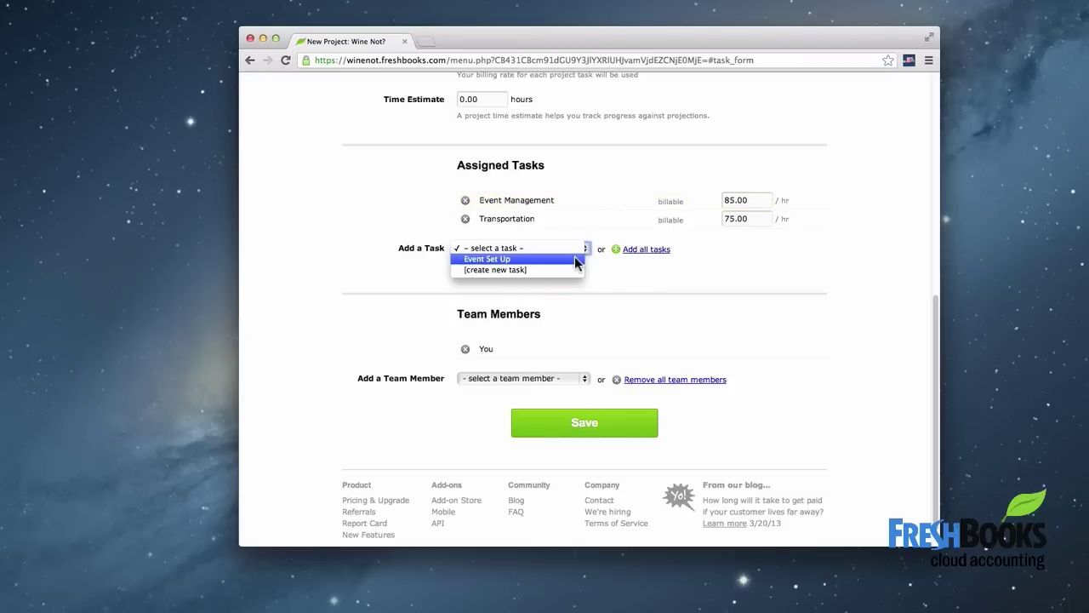
{"action": "left_click", "coordinate": [577, 259]}
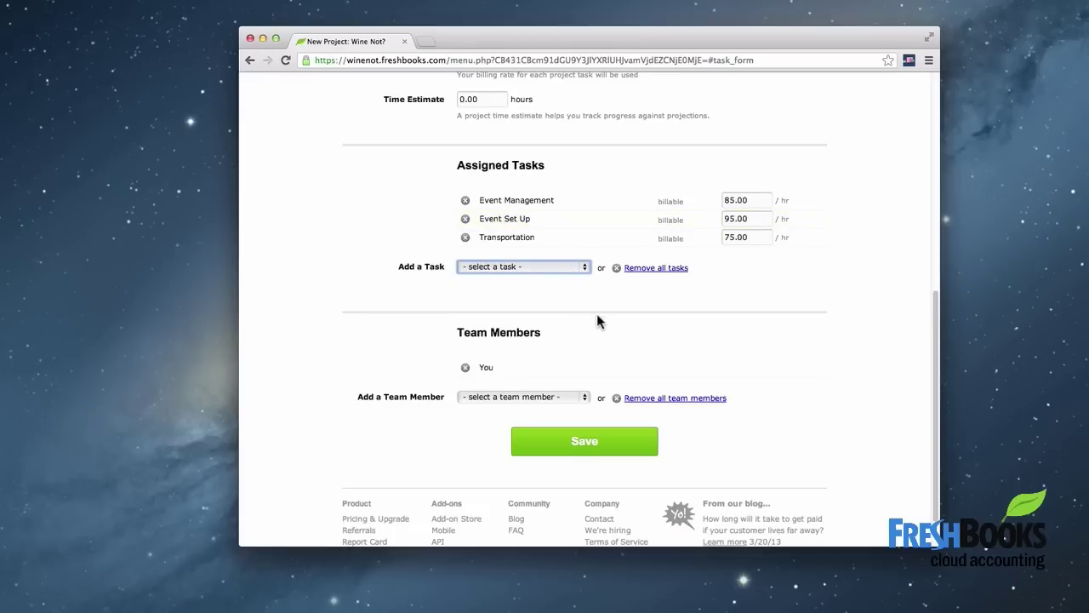
{"action": "scroll", "coordinate": [597, 314], "scroll_direction": "down", "scroll_amount": 2}
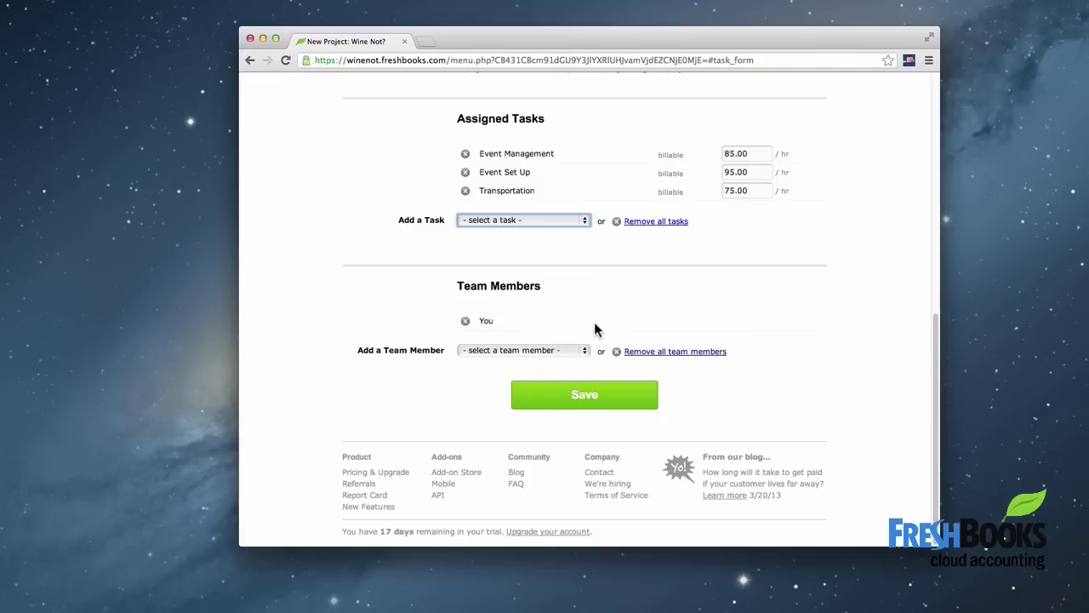
{"action": "left_click", "coordinate": [604, 398]}
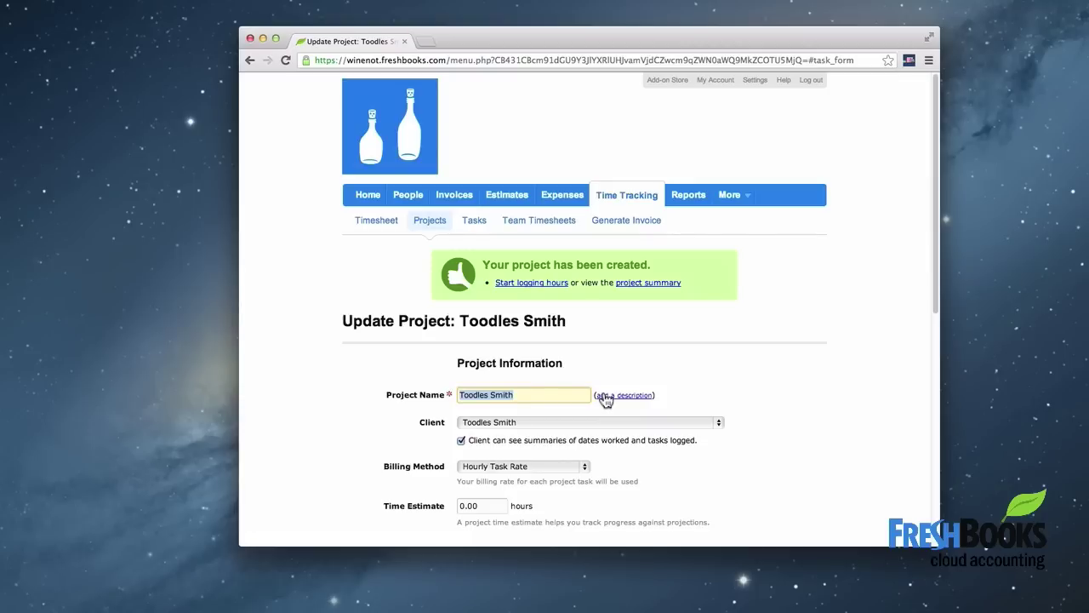
Open the timesheet and choose the client's project for a new hours entry on June 17, 2013.
{"action": "left_click", "coordinate": [554, 287]}
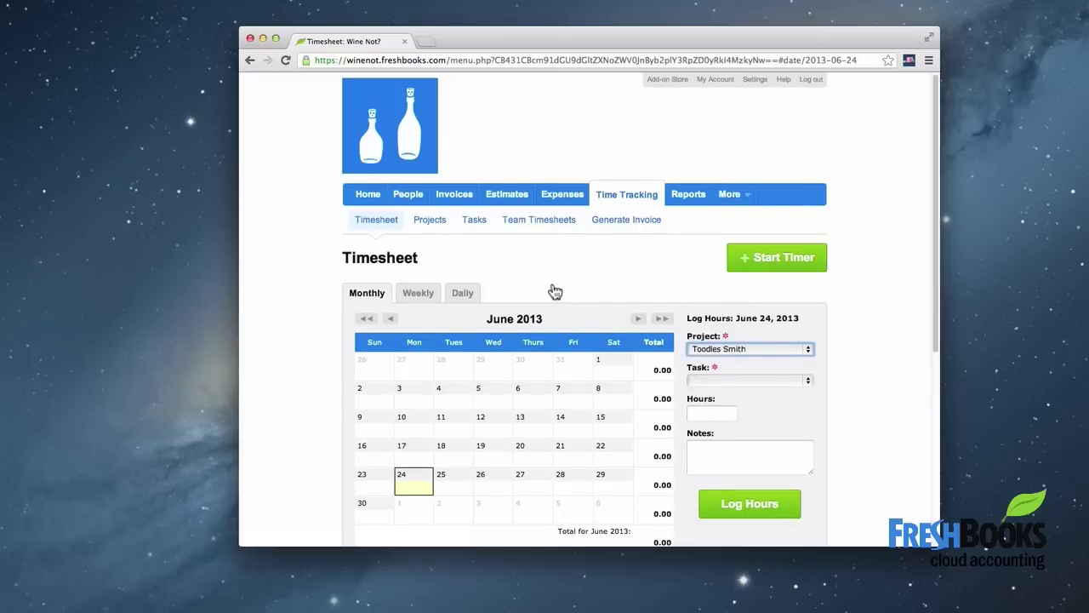
{"action": "left_click", "coordinate": [392, 223]}
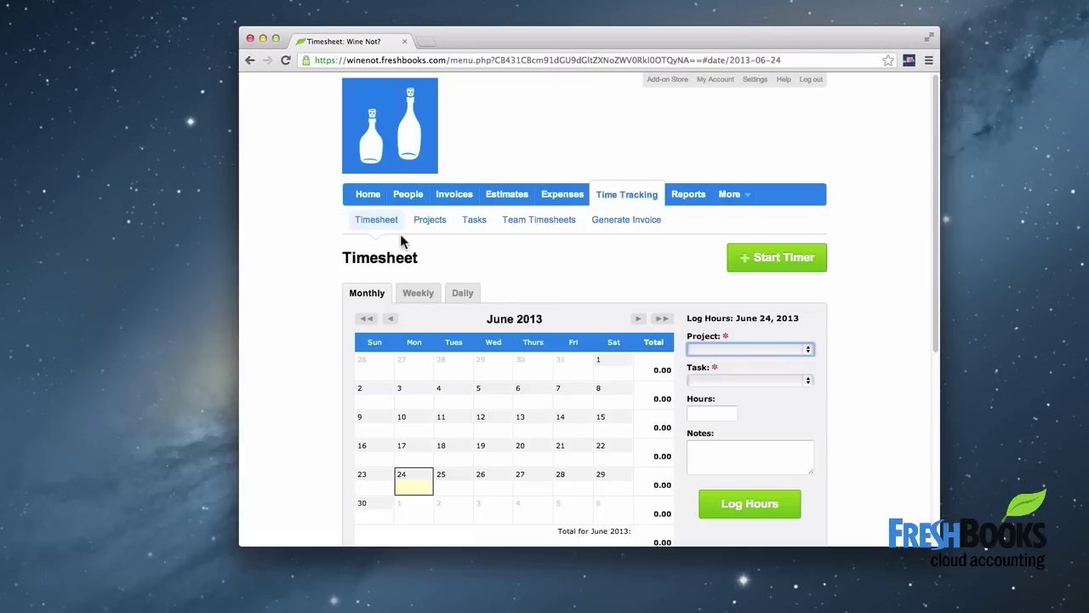
{"action": "left_click", "coordinate": [415, 455]}
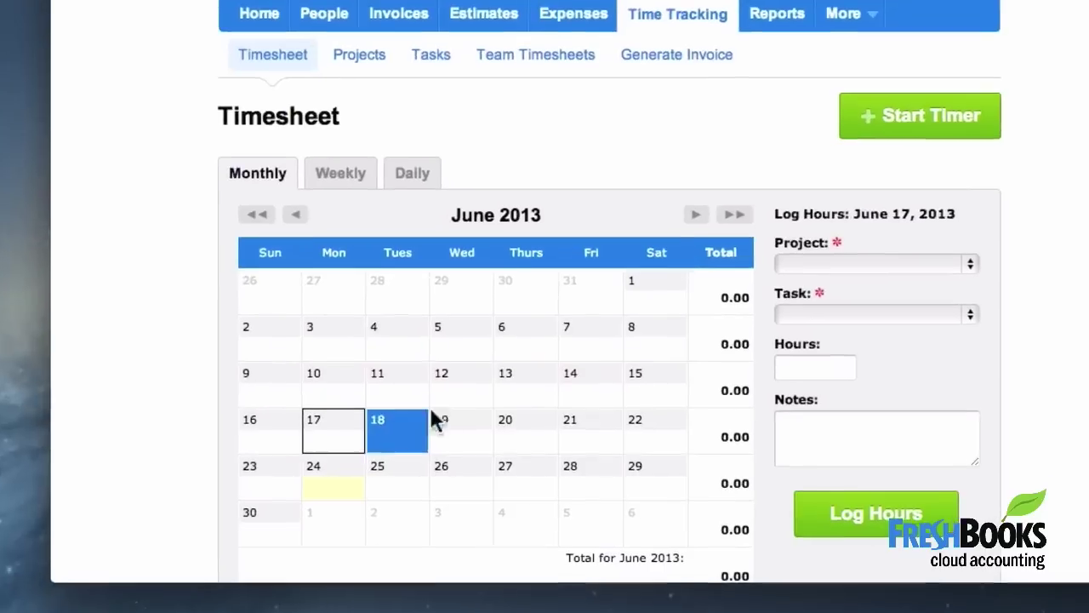
{"action": "left_click", "coordinate": [812, 264]}
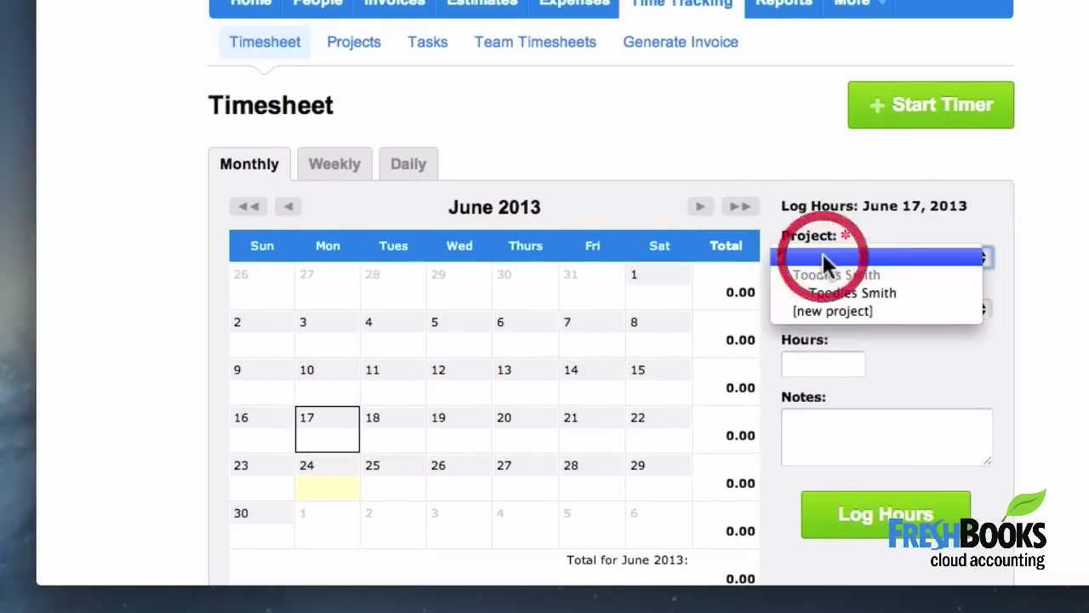
{"action": "left_click", "coordinate": [865, 290]}
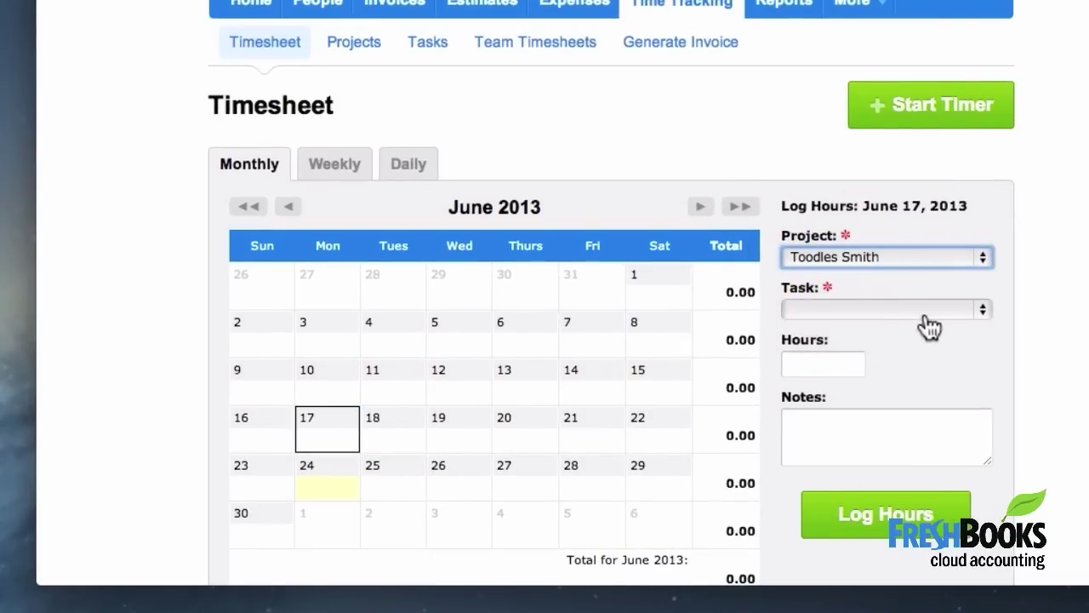
Set the entry's task to Event Set Up with 5 hours and log it.
{"action": "left_click", "coordinate": [936, 309]}
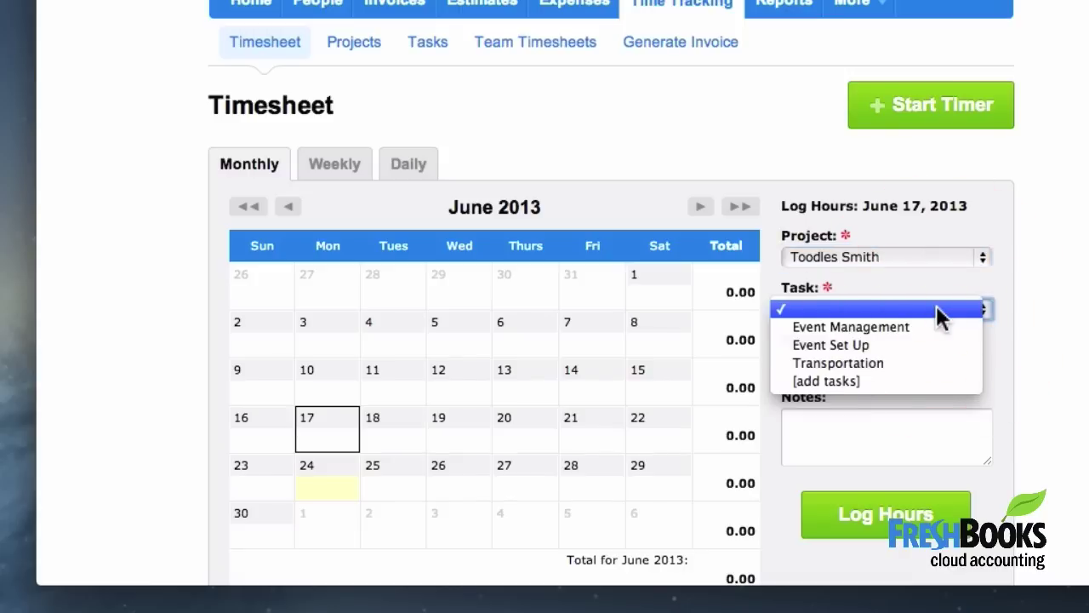
{"action": "left_click", "coordinate": [922, 340]}
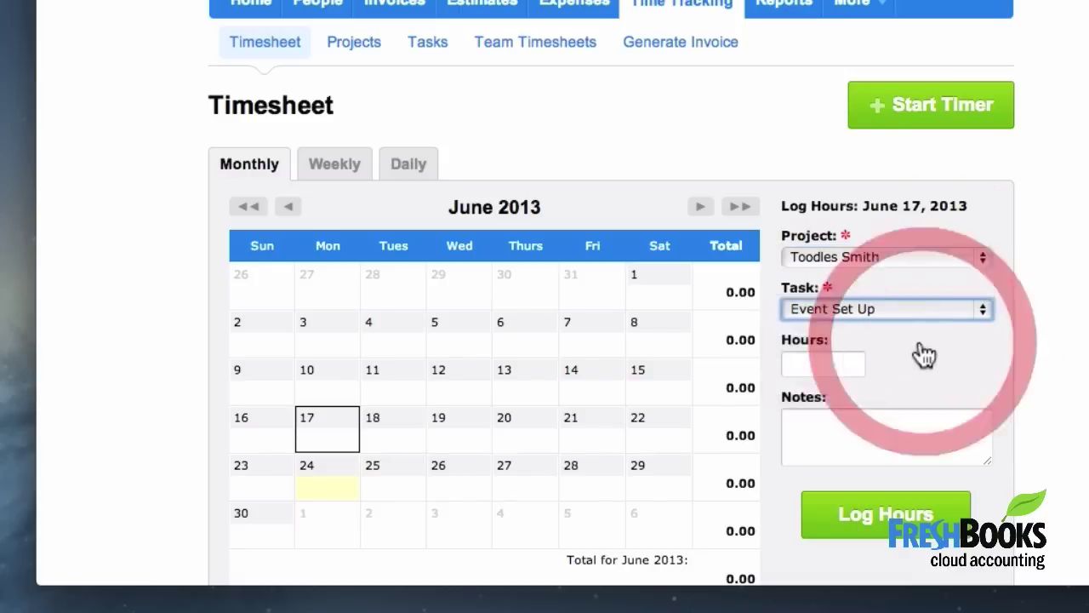
{"action": "left_click", "coordinate": [838, 364]}
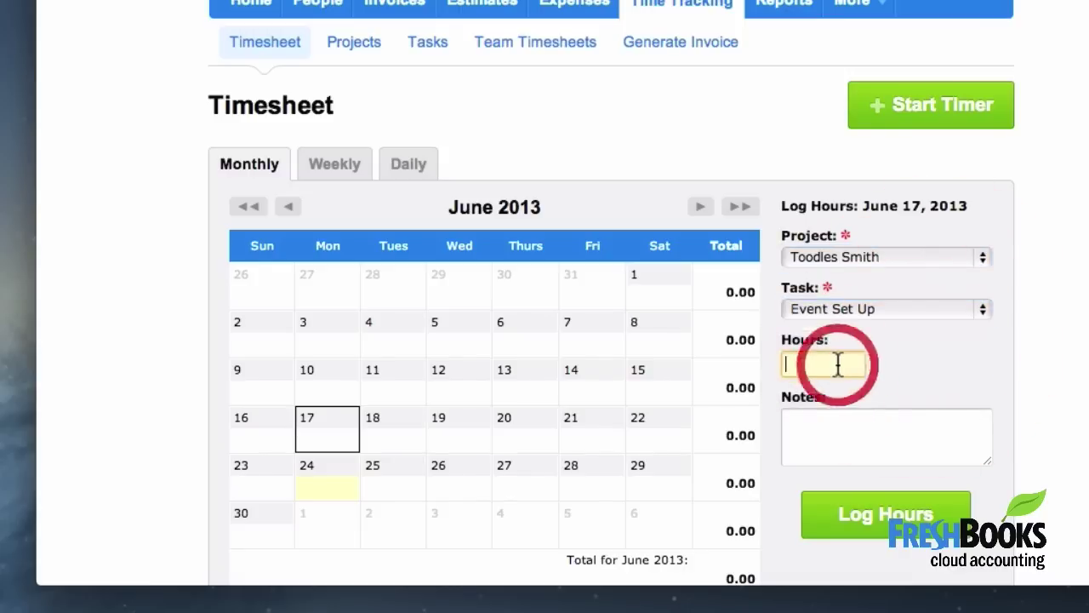
{"action": "type", "text": "5"}
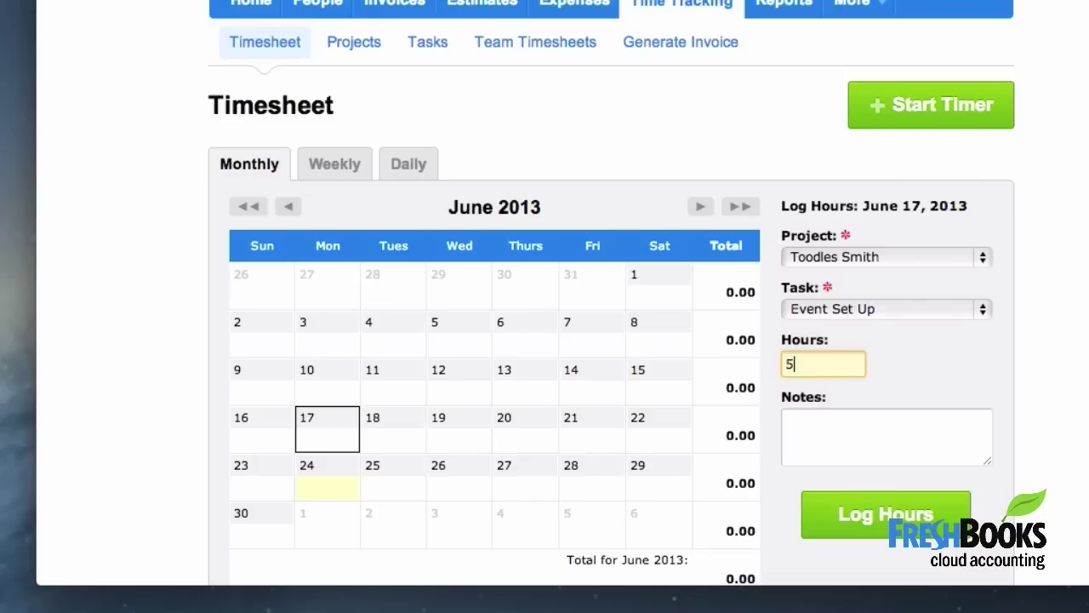
{"action": "left_click", "coordinate": [877, 519]}
{"action": "scroll", "coordinate": [889, 445], "scroll_direction": "down", "scroll_amount": 9}
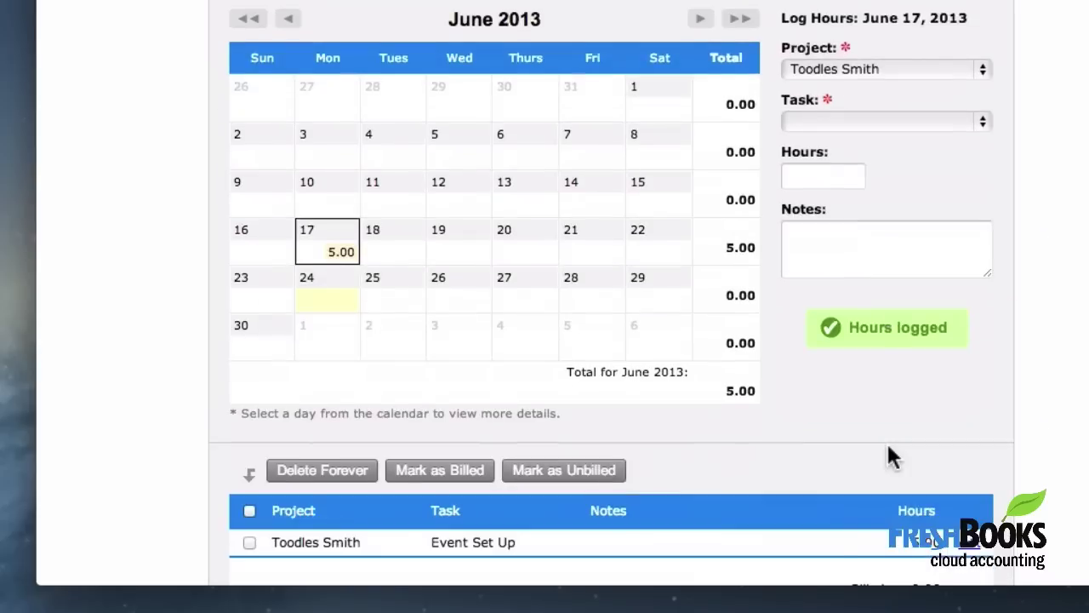
{"action": "scroll", "coordinate": [892, 454], "scroll_direction": "up", "scroll_amount": 5}
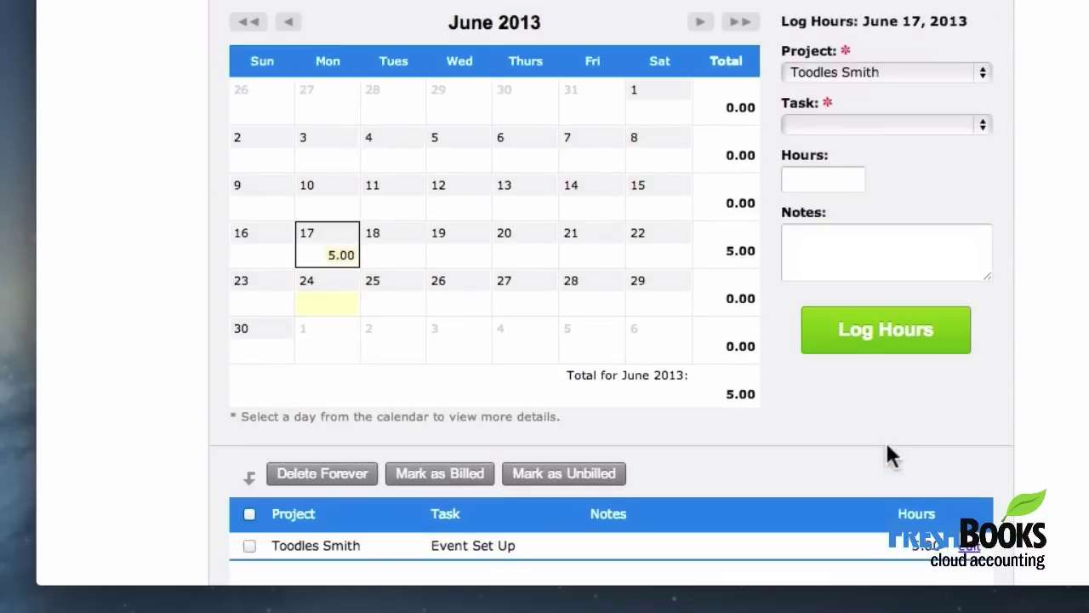
Log 7 hours of Event Management on the client's project for June 20, 2013.
{"action": "left_click", "coordinate": [545, 241]}
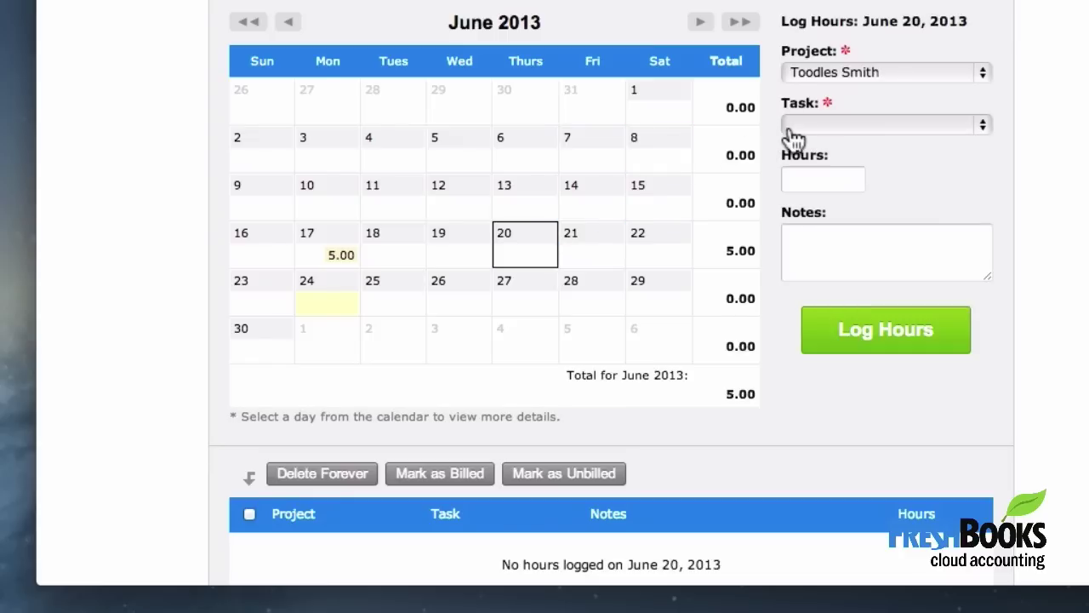
{"action": "left_click", "coordinate": [832, 126]}
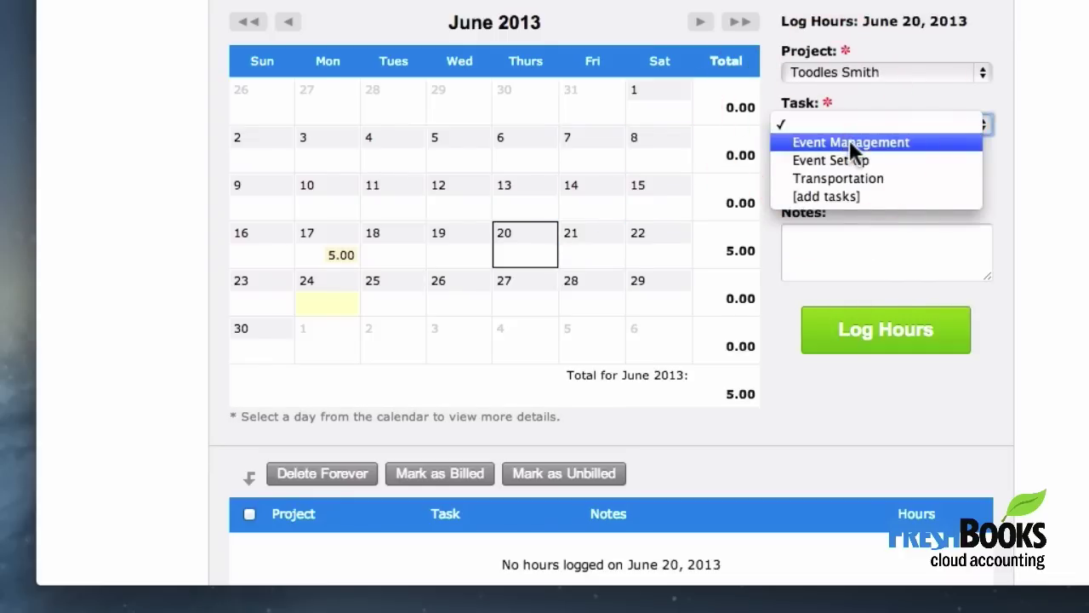
{"action": "left_click", "coordinate": [849, 141]}
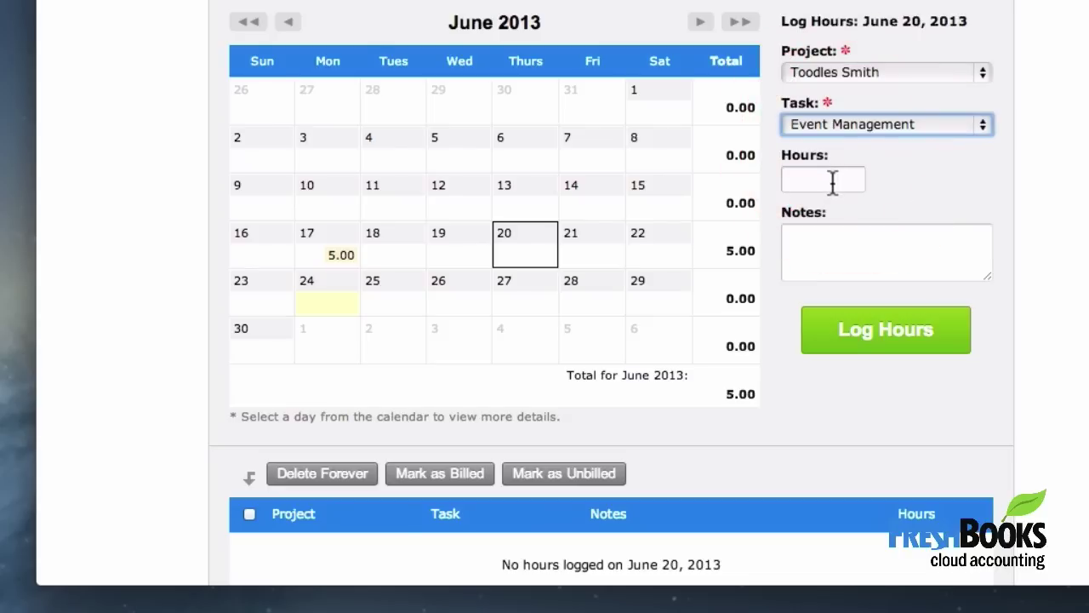
{"action": "left_click", "coordinate": [833, 181]}
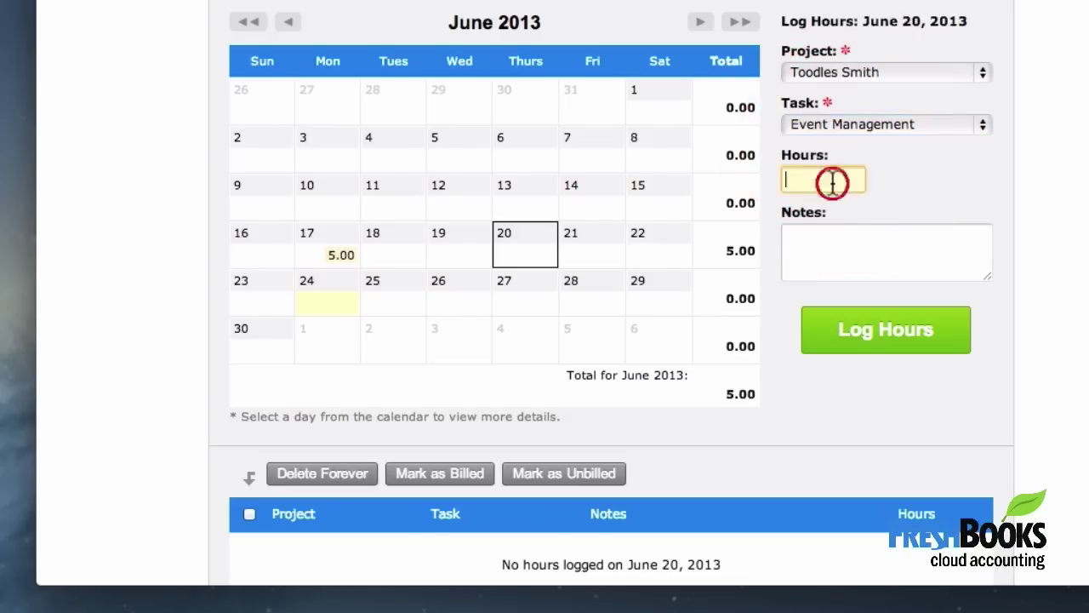
{"action": "type", "text": "7"}
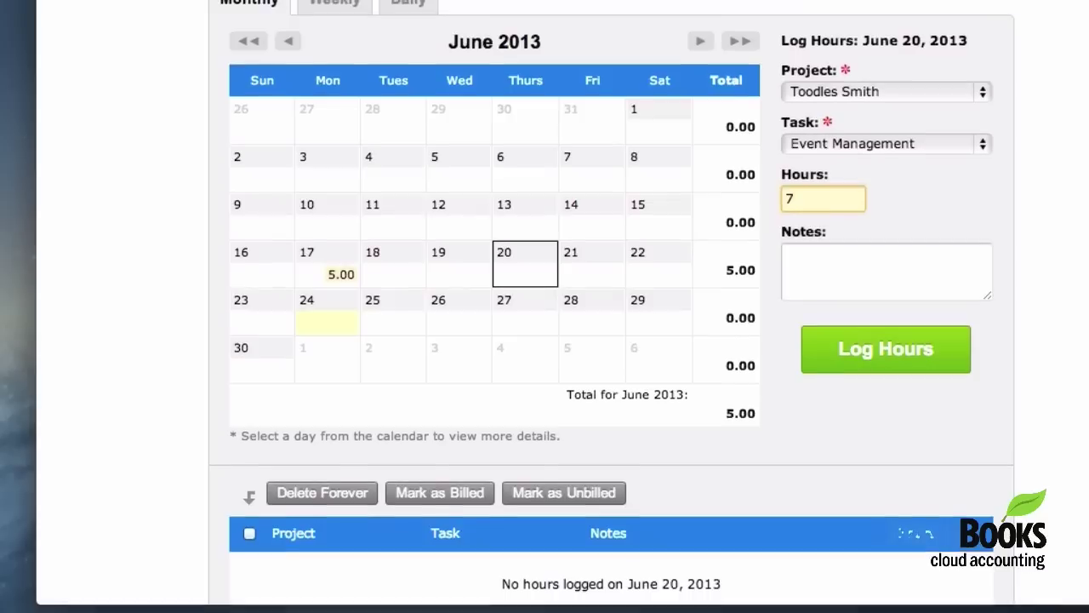
{"action": "left_click", "coordinate": [927, 205]}
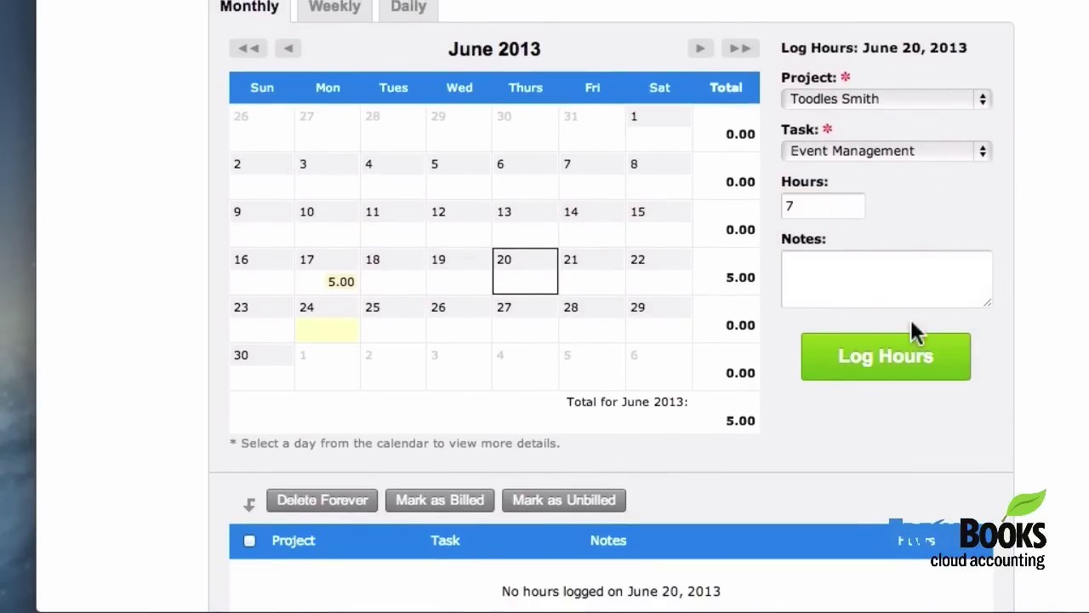
{"action": "left_click", "coordinate": [915, 357]}
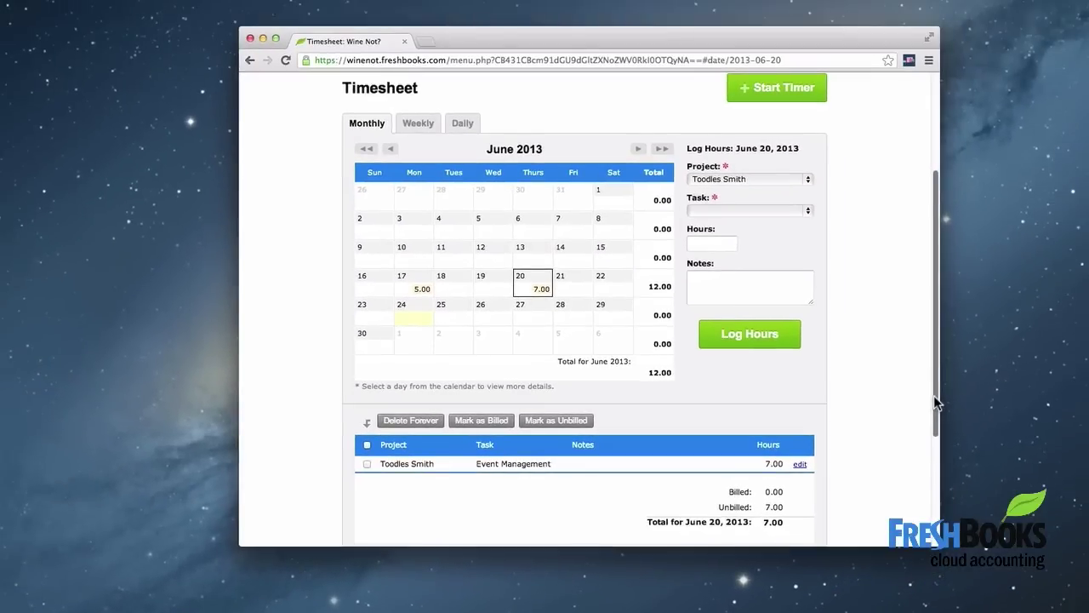
Log 3 hours of Transportation on the client's project for June 21, 2013.
{"action": "left_click", "coordinate": [578, 282]}
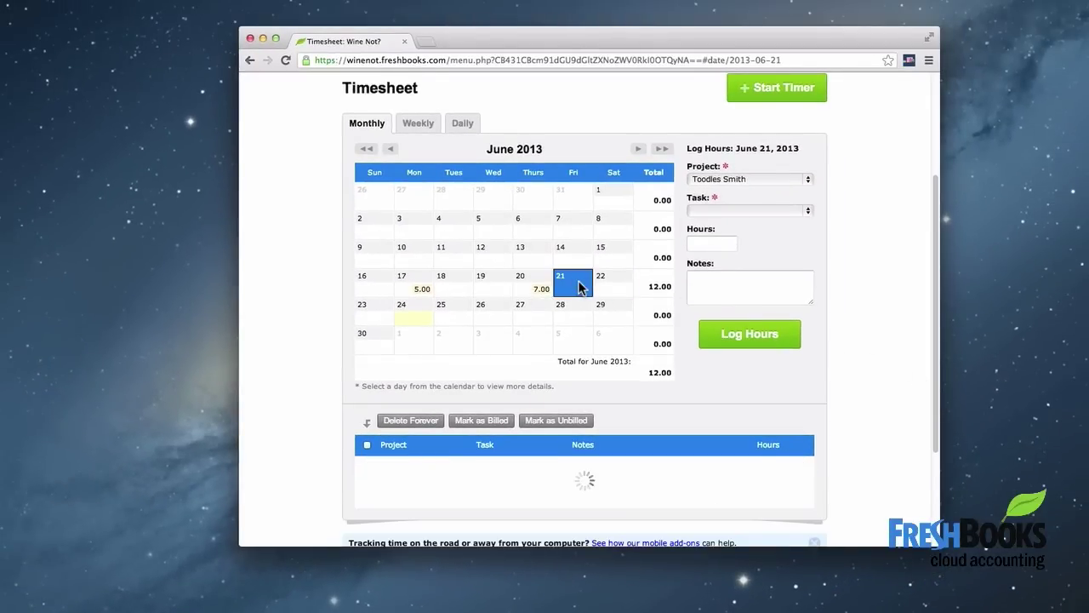
{"action": "left_click", "coordinate": [719, 215]}
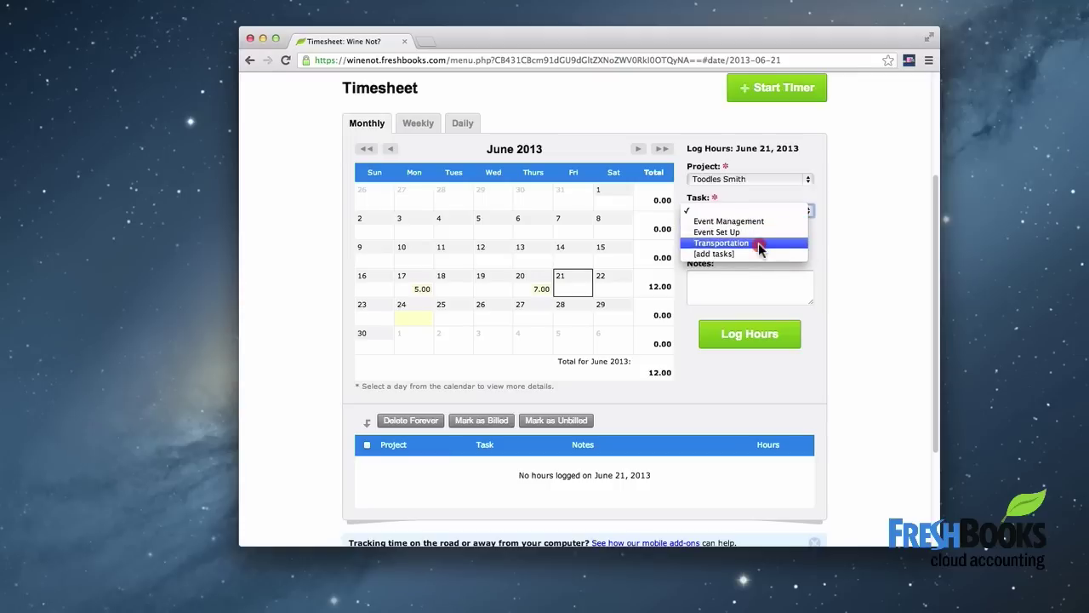
{"action": "left_click", "coordinate": [758, 243]}
{"action": "left_click", "coordinate": [717, 242]}
{"action": "type", "text": "3"}
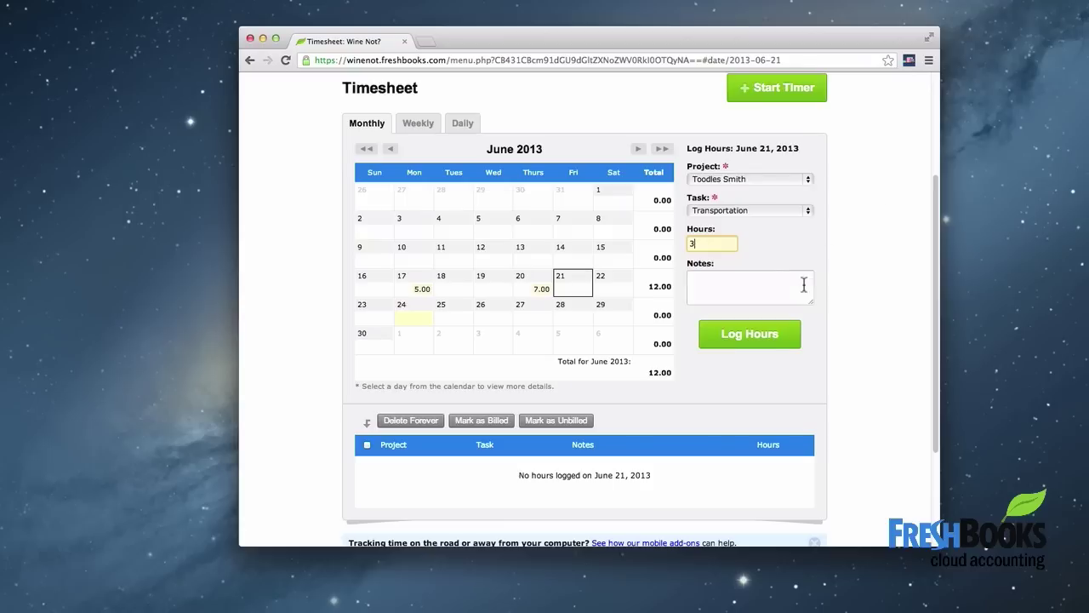
{"action": "left_click", "coordinate": [777, 336]}
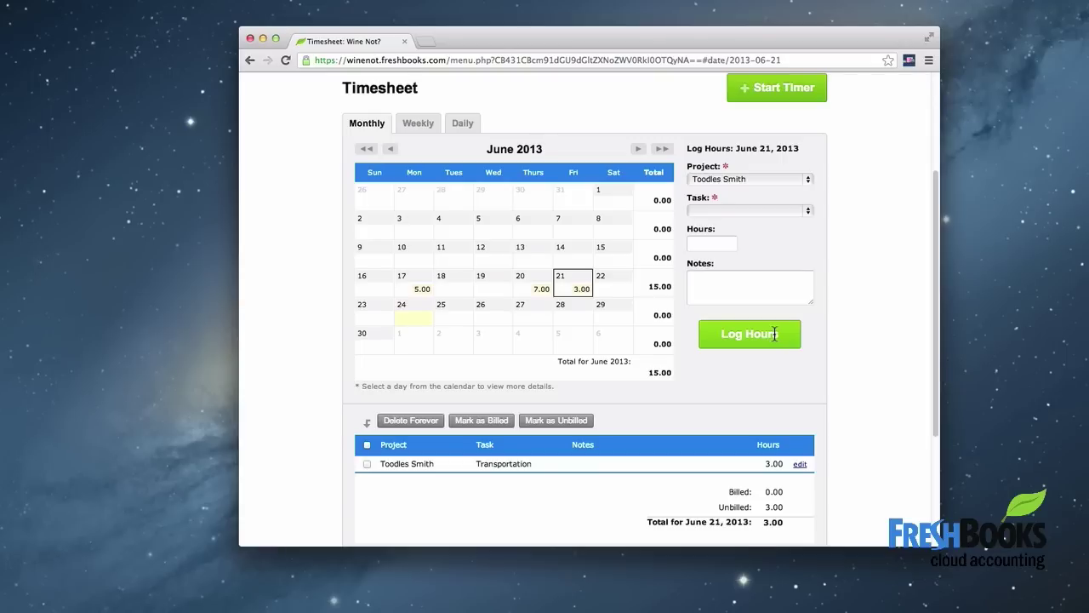
Generate a detailed invoice from the client project's unbilled time and all unbilled expenses, leaving out the team member.
{"action": "scroll", "coordinate": [775, 334], "scroll_direction": "up", "scroll_amount": 5}
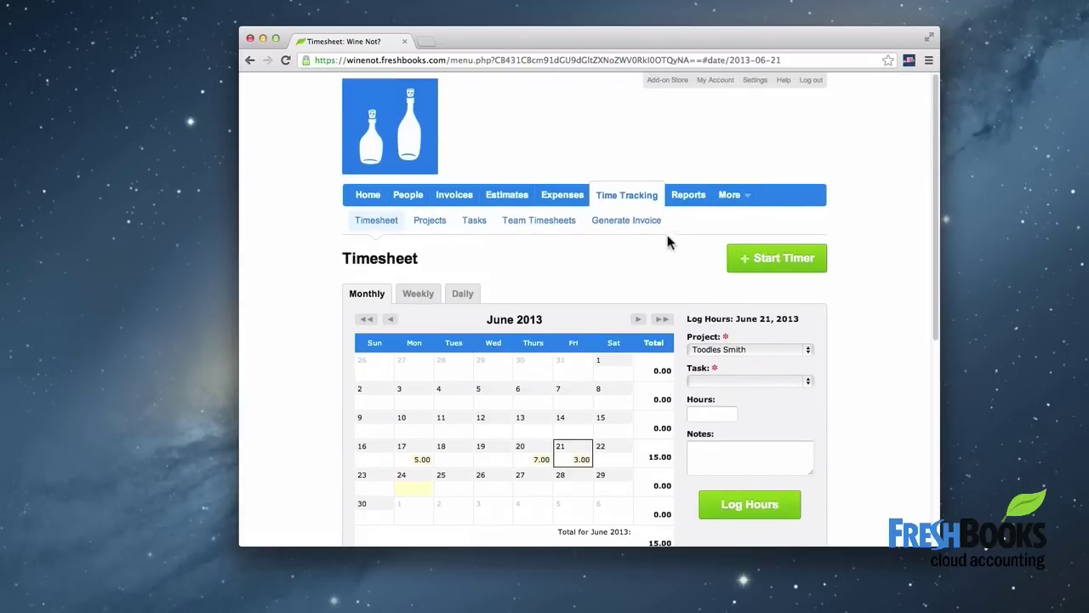
{"action": "left_click", "coordinate": [627, 223]}
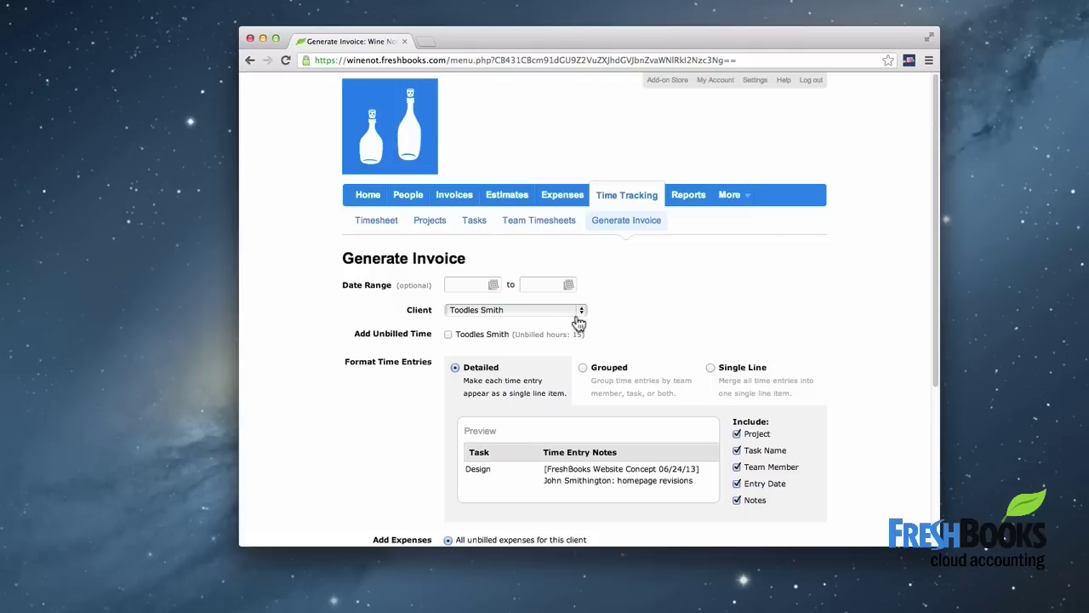
{"action": "left_click", "coordinate": [449, 334]}
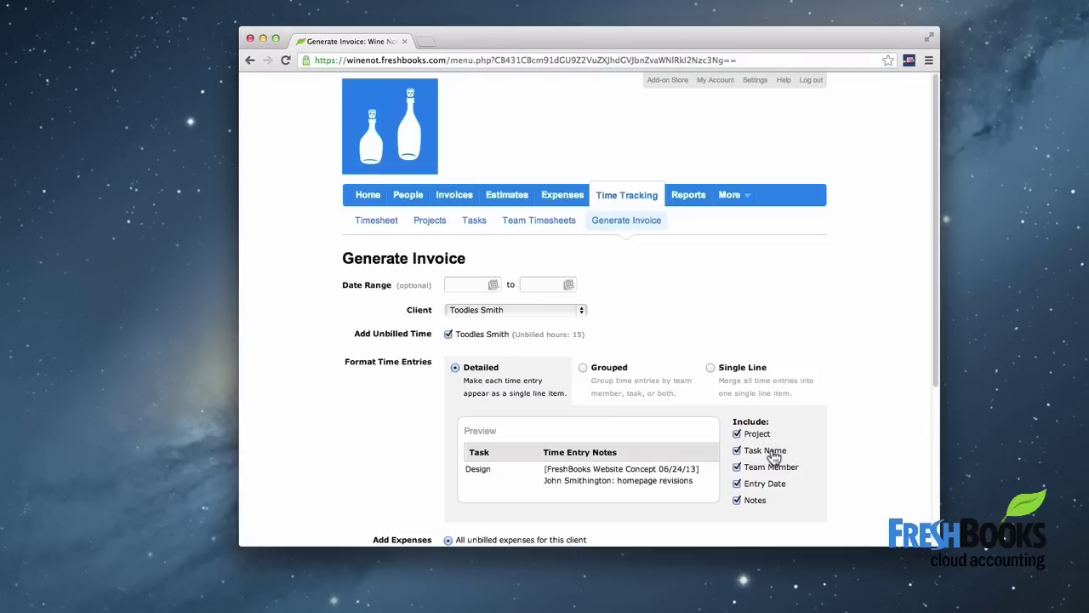
{"action": "left_click", "coordinate": [737, 469]}
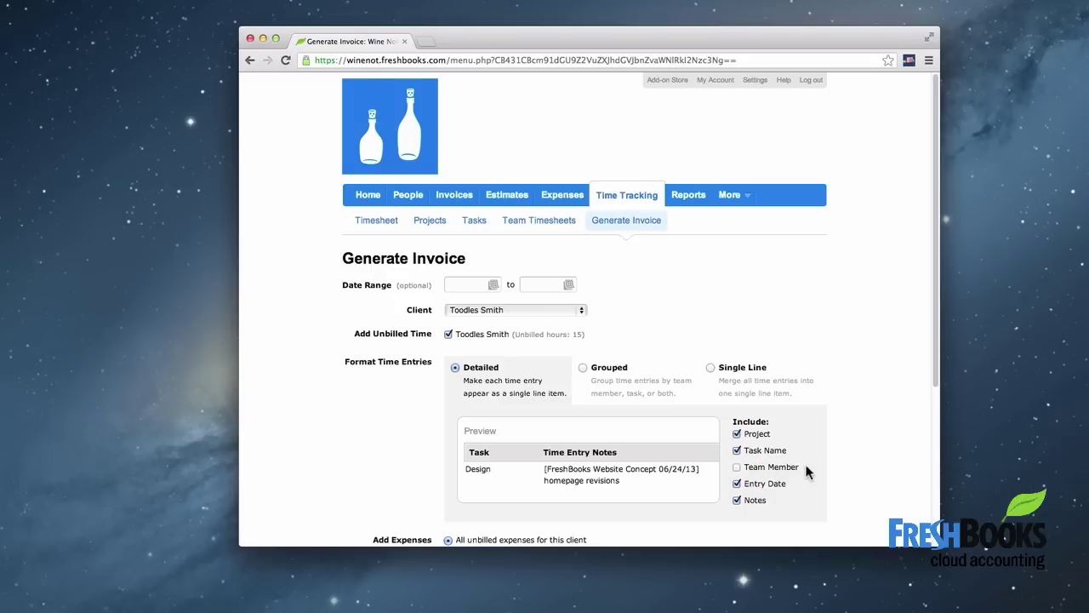
{"action": "left_click_drag", "start_coordinate": [936, 387], "coordinate": [930, 454]}
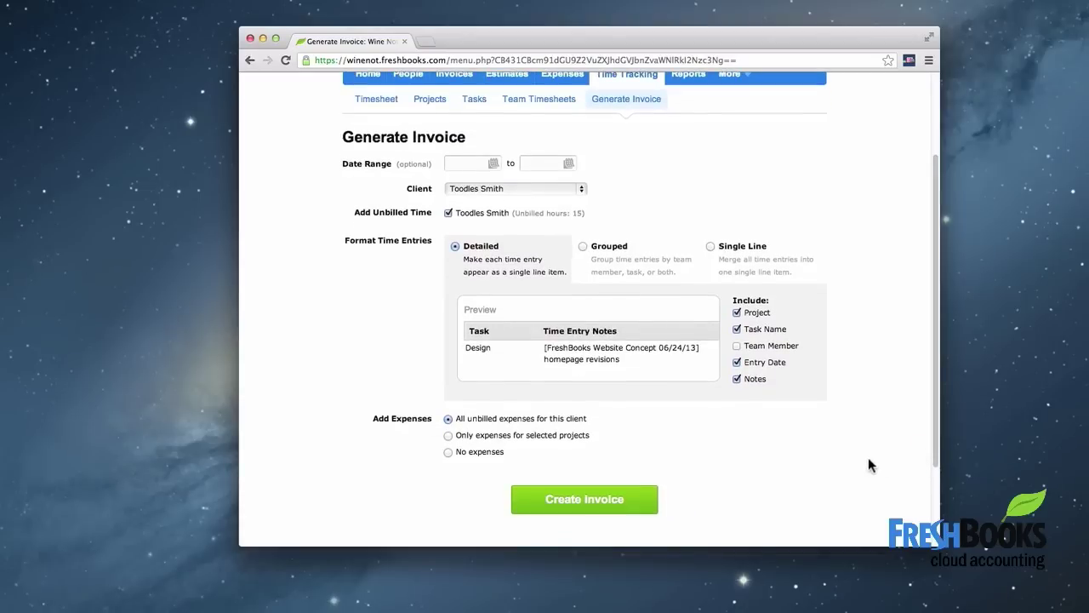
{"action": "left_click", "coordinate": [649, 504]}
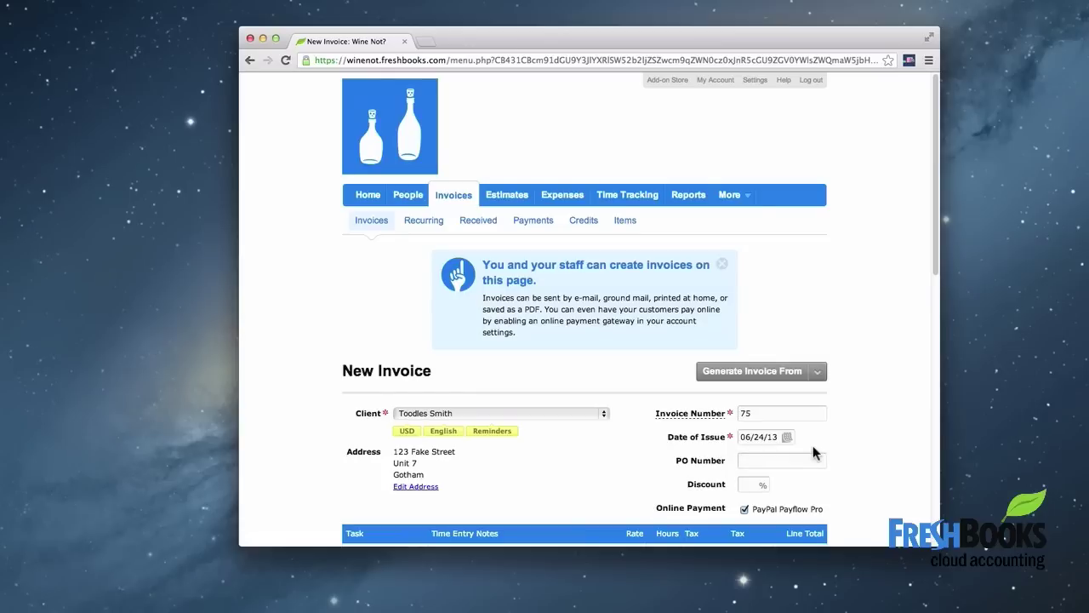
Set the unit cost of the party decoration expense line on the new invoice to 75.00.
{"action": "left_click_drag", "start_coordinate": [937, 263], "coordinate": [938, 387]}
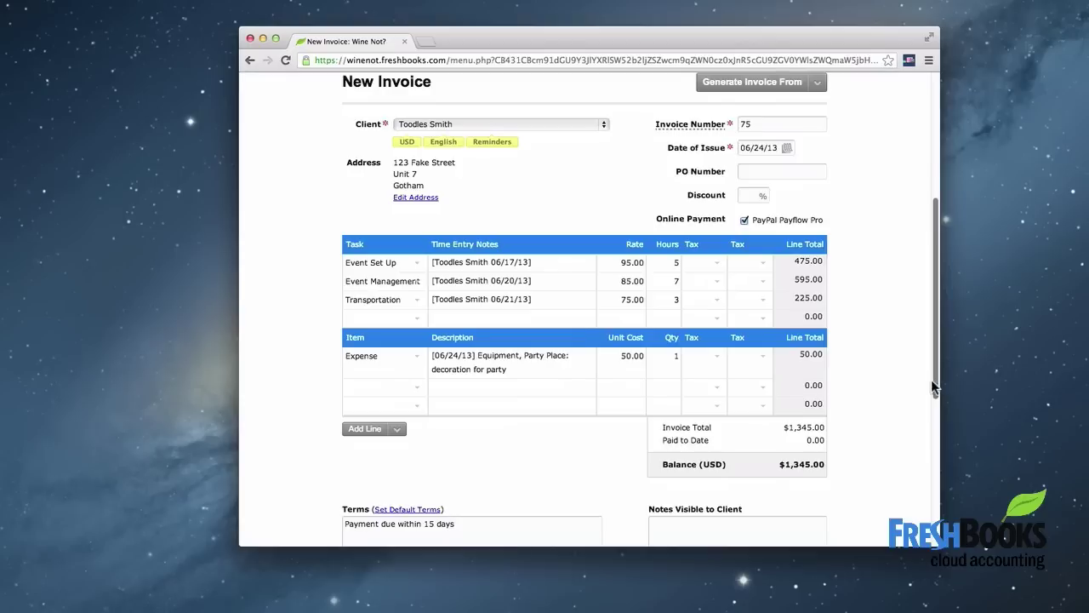
{"action": "left_click", "coordinate": [617, 356]}
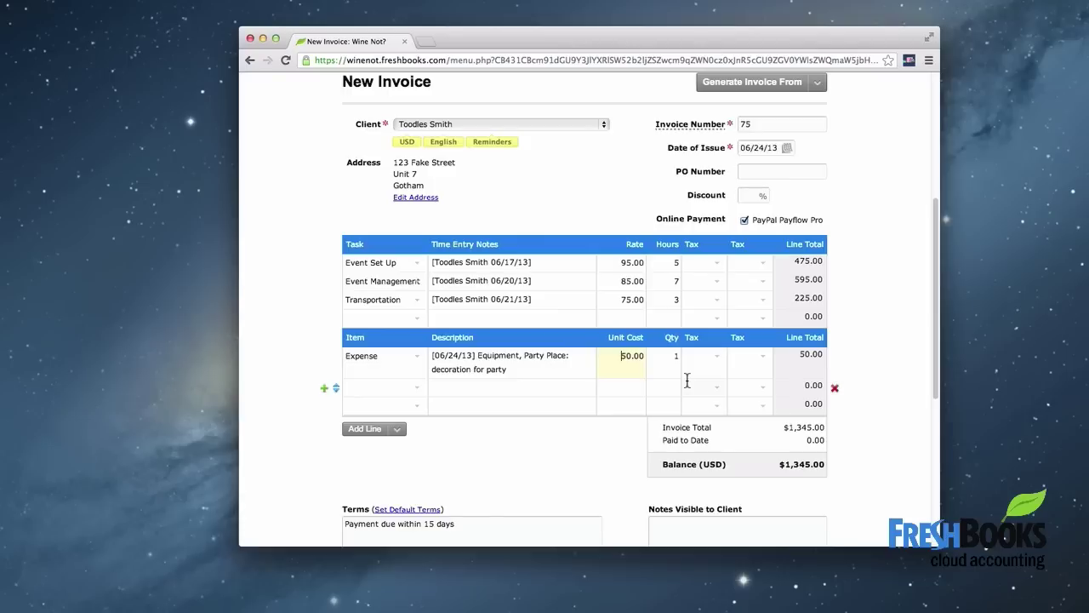
{"action": "key", "text": "Right"}
{"action": "key", "text": "BackSpace"}
{"action": "type", "text": "10"}
{"action": "key", "text": "BackSpace"}
{"action": "key", "text": "BackSpace"}
{"action": "type", "text": "75"}
{"action": "key", "text": "Delete"}
{"action": "scroll", "coordinate": [919, 448], "scroll_direction": "down", "scroll_amount": 4}
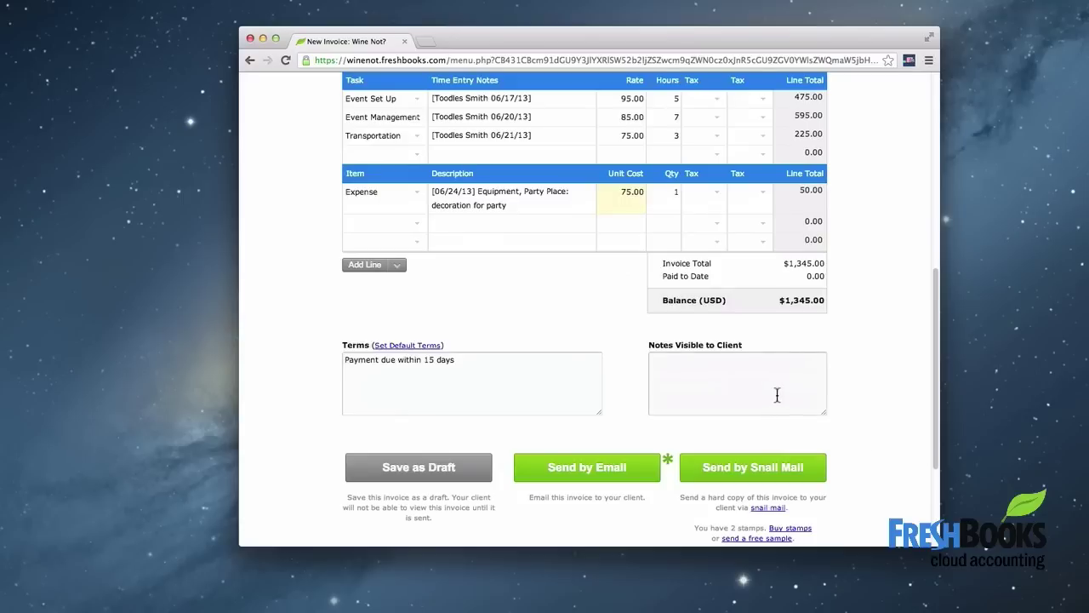
Add the client-visible note "Hope you had a wonderful time, thanks for the business!" and save the invoice as a draft.
{"action": "left_click", "coordinate": [777, 395]}
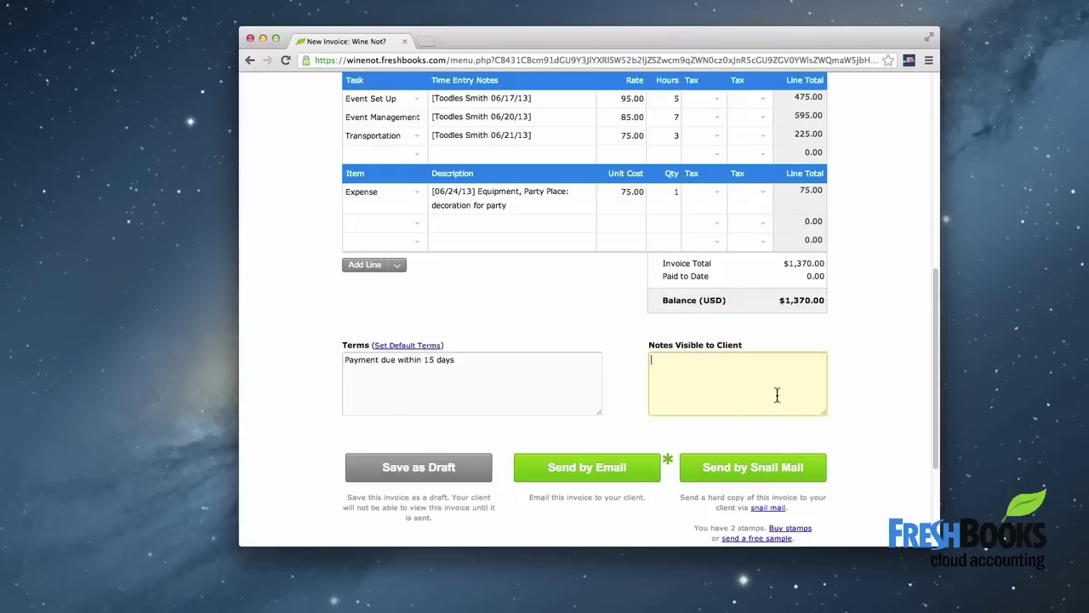
{"action": "type", "text": "Hope you had a wonderful time, thanks for the business!"}
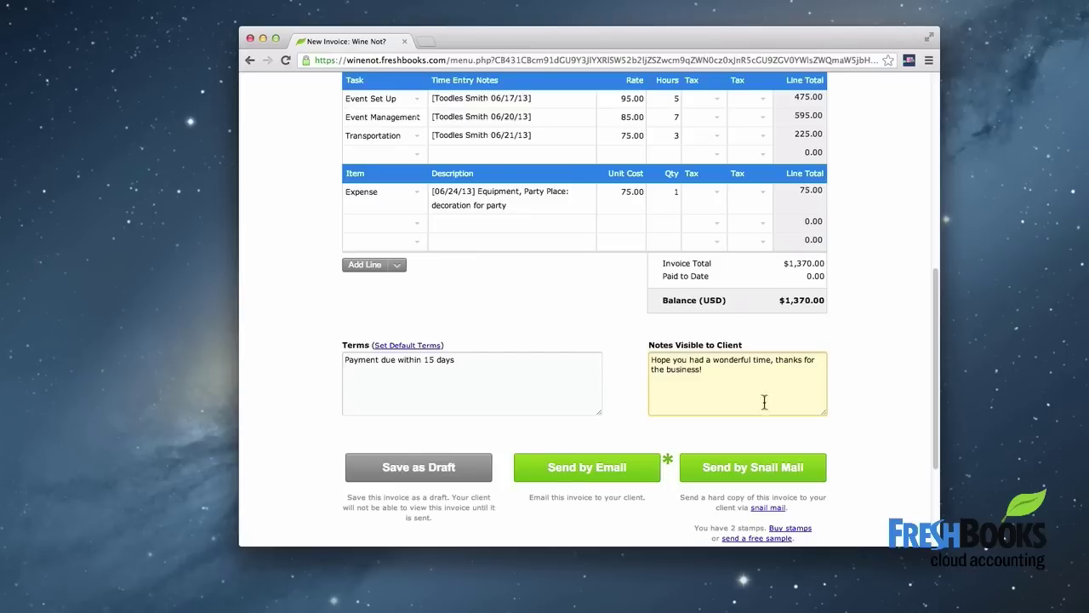
{"action": "left_click", "coordinate": [453, 471]}
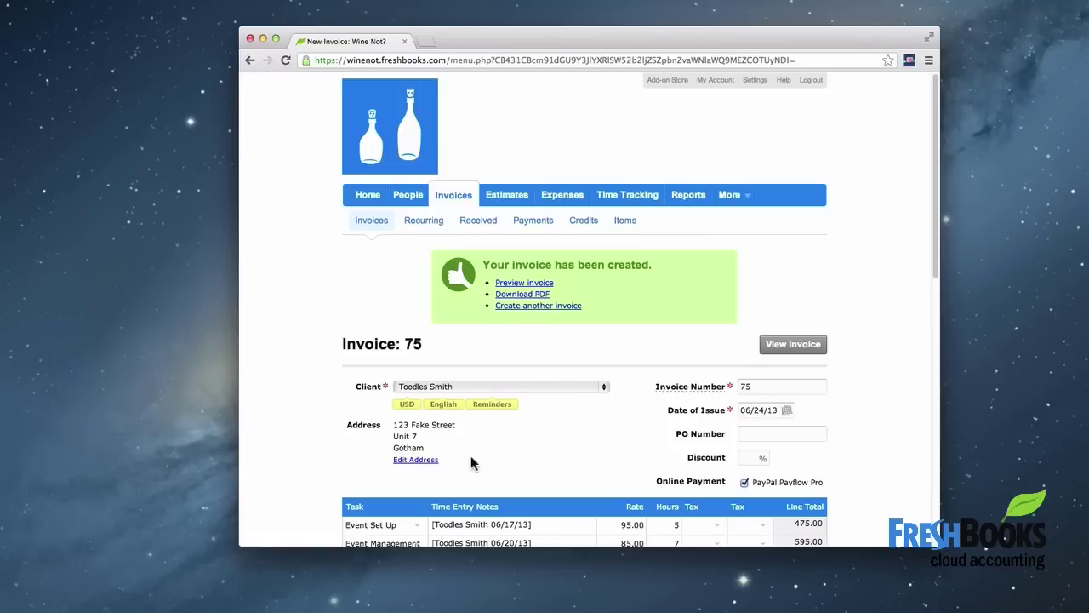
Send the saved invoice to the client by email.
{"action": "scroll", "coordinate": [470, 460], "scroll_direction": "down", "scroll_amount": 10}
{"action": "left_click", "coordinate": [569, 332]}
{"action": "left_click", "coordinate": [564, 407]}
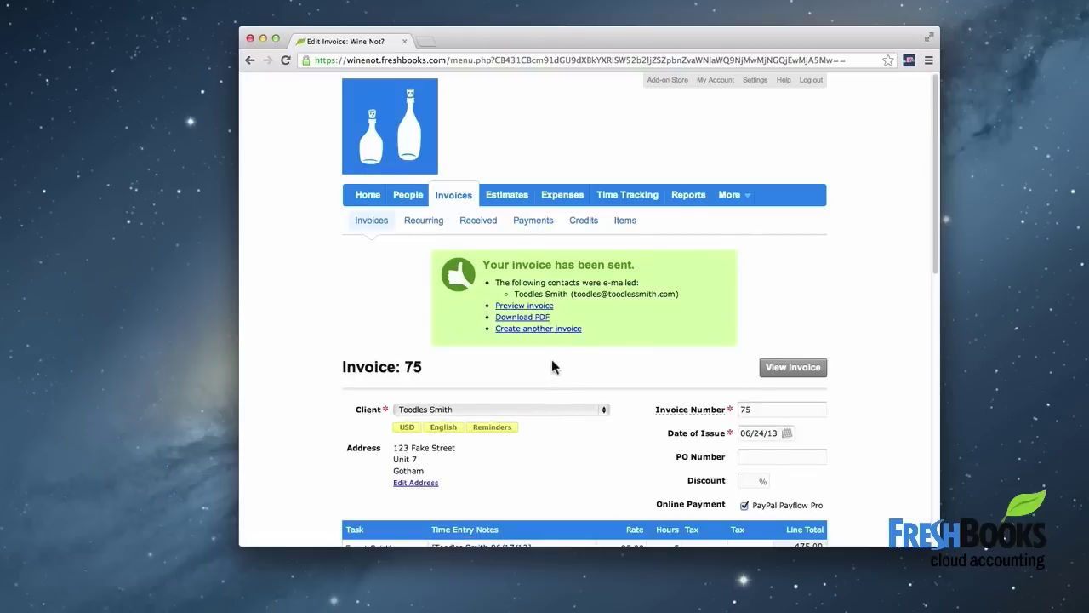
Preview the sent invoice and examine its time entries, expense line, amount due, terms and notes.
{"action": "left_click", "coordinate": [544, 308]}
{"action": "left_click", "coordinate": [544, 308]}
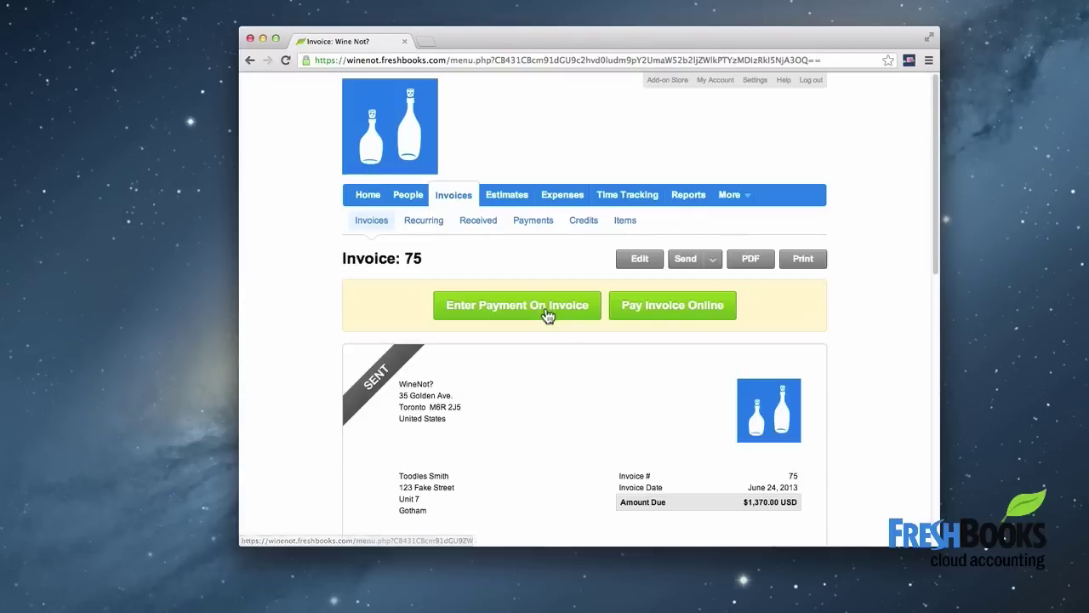
{"action": "left_click_drag", "start_coordinate": [934, 263], "coordinate": [933, 383]}
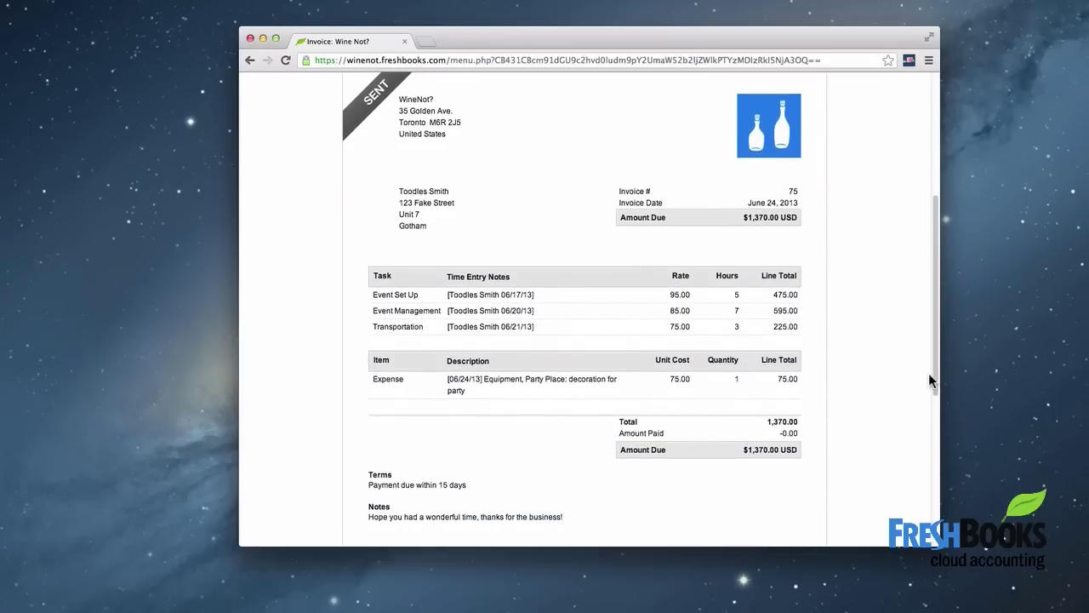